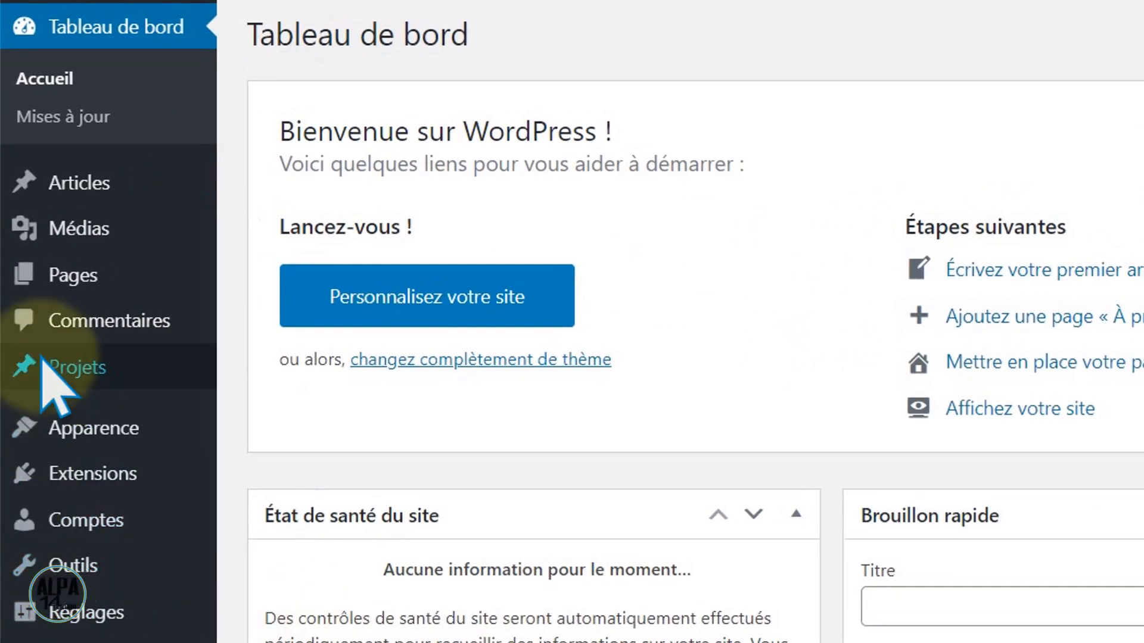
Step: Open the list of all pages and try to move the Sample Page draft to the trash
{"action": "mouse_move", "coordinate": [58, 271]}
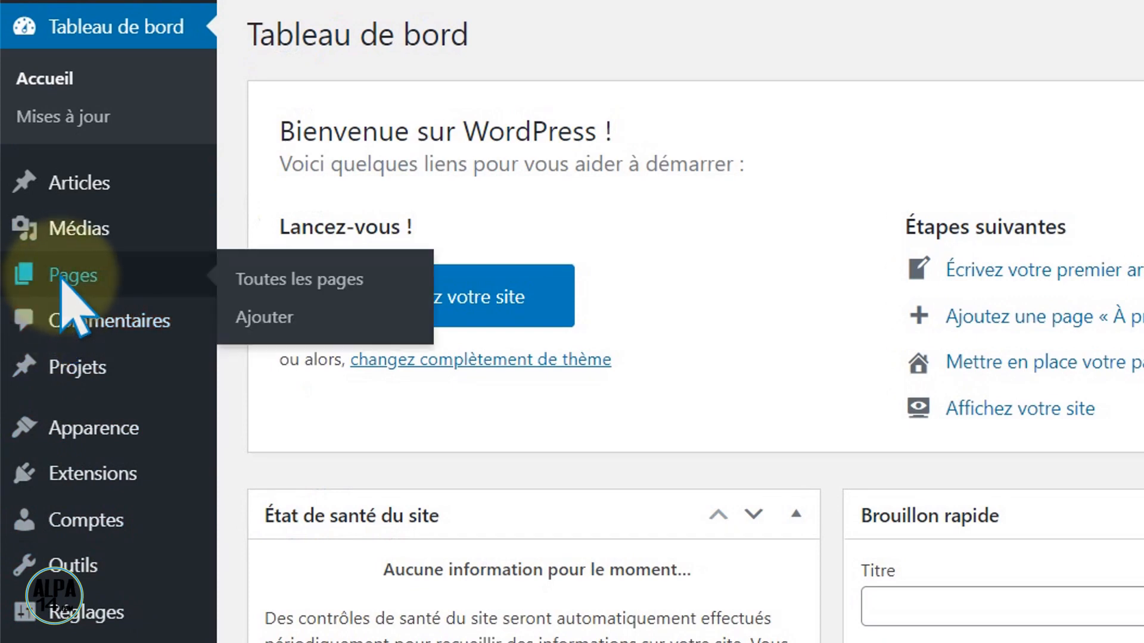
{"action": "left_click", "coordinate": [280, 280]}
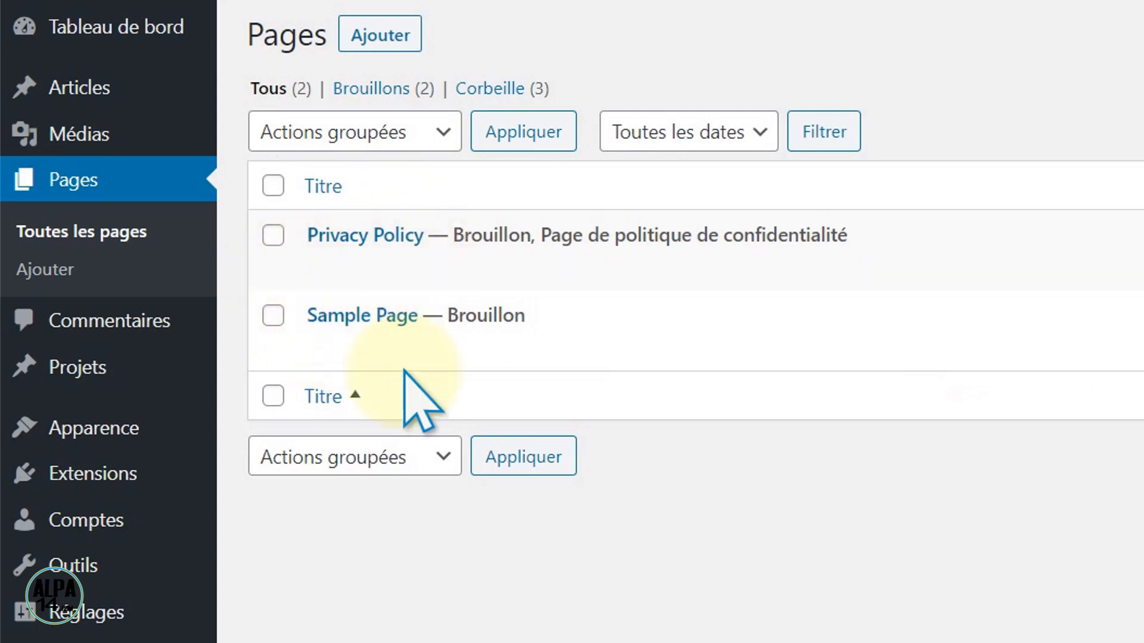
{"action": "mouse_move", "coordinate": [340, 342]}
{"action": "mouse_move", "coordinate": [320, 255]}
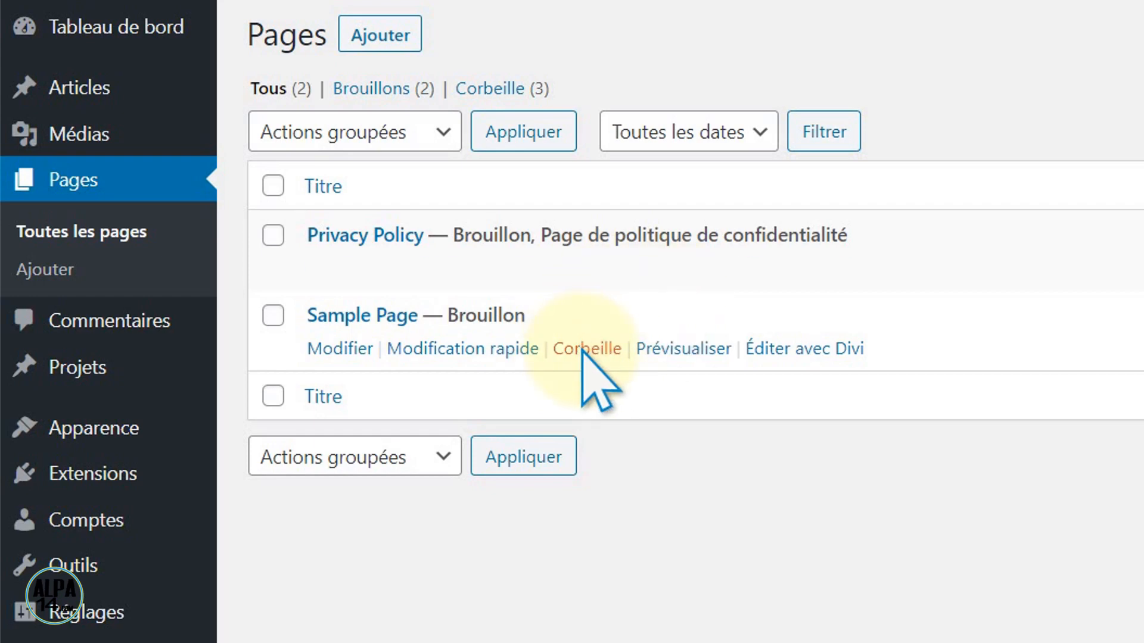
{"action": "left_click", "coordinate": [581, 348]}
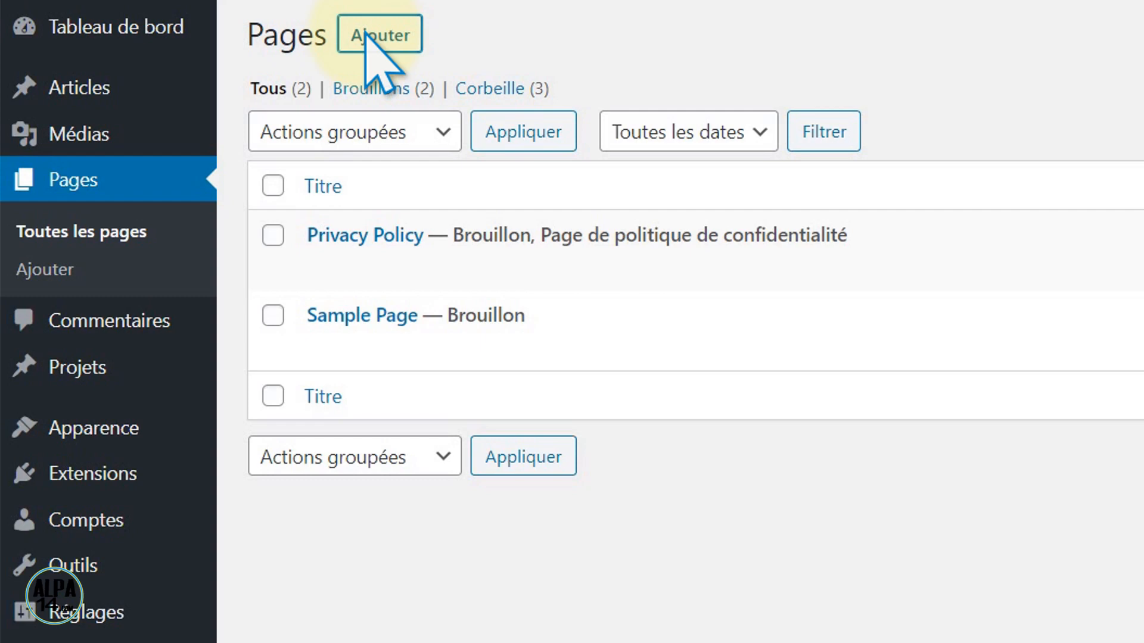
Step: Create a new page titled "Accueil"
{"action": "left_click", "coordinate": [365, 36]}
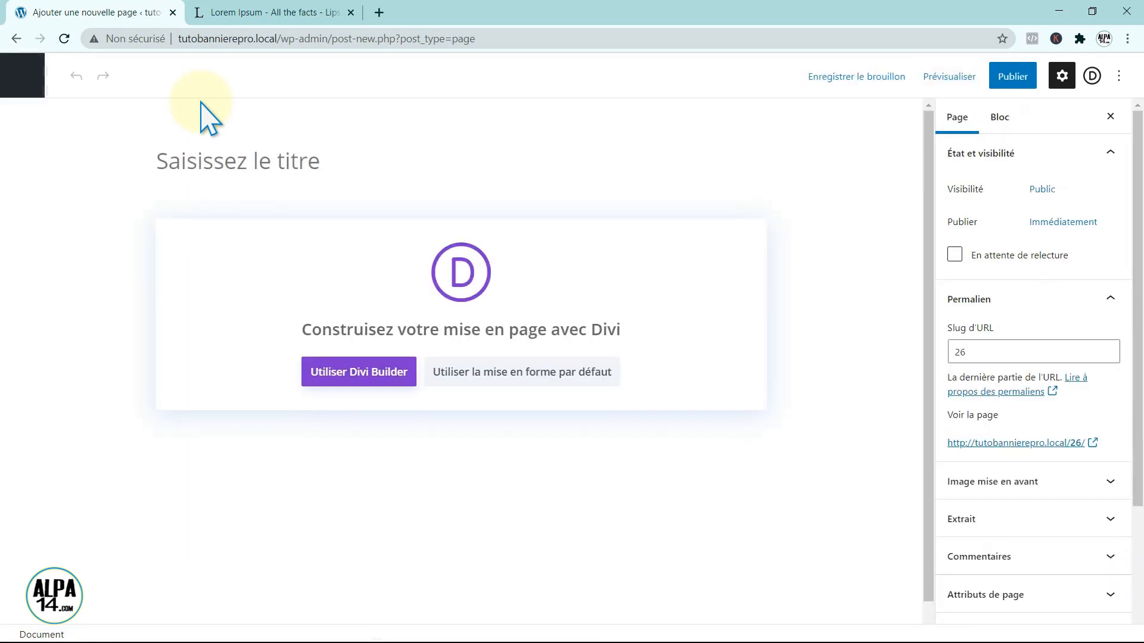
{"action": "type", "text": "Ac"}
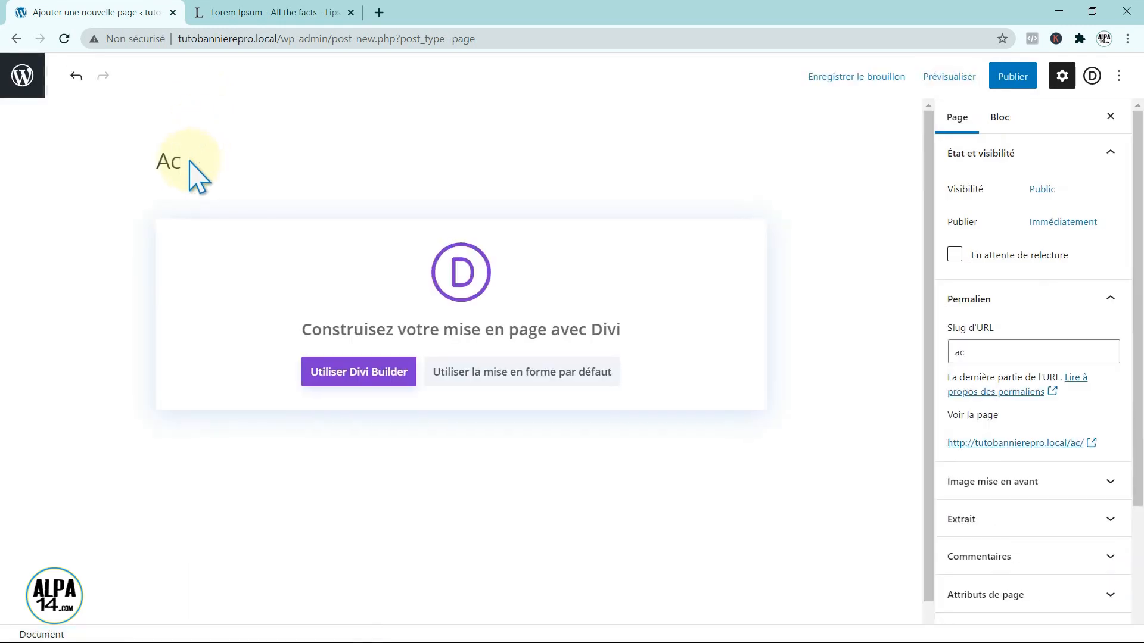
{"action": "type", "text": "cueil"}
{"action": "scroll", "coordinate": [259, 266], "scroll_direction": "down", "scroll_amount": 1}
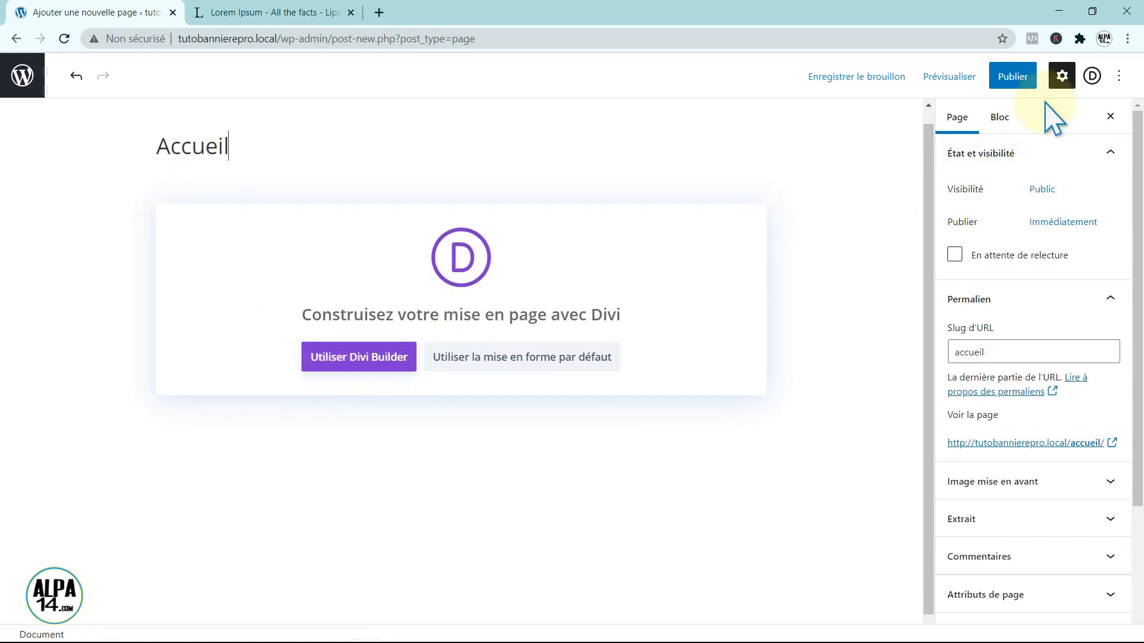
Step: Publish the Accueil page and return to the list of pages
{"action": "left_click", "coordinate": [1014, 79]}
{"action": "left_click", "coordinate": [1006, 79]}
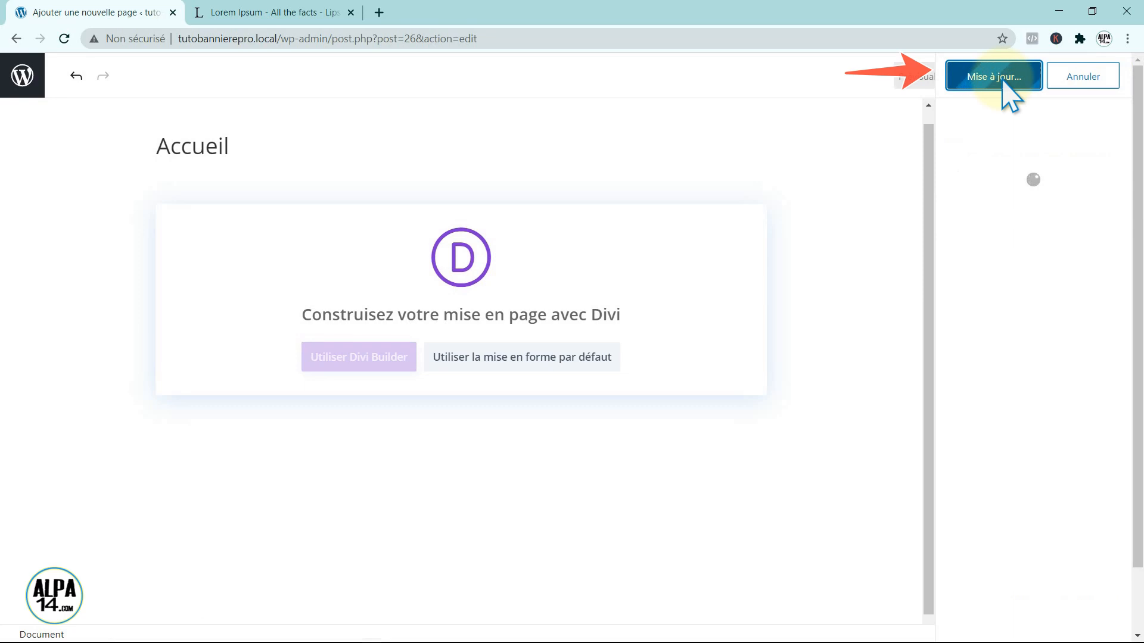
{"action": "left_click", "coordinate": [21, 74]}
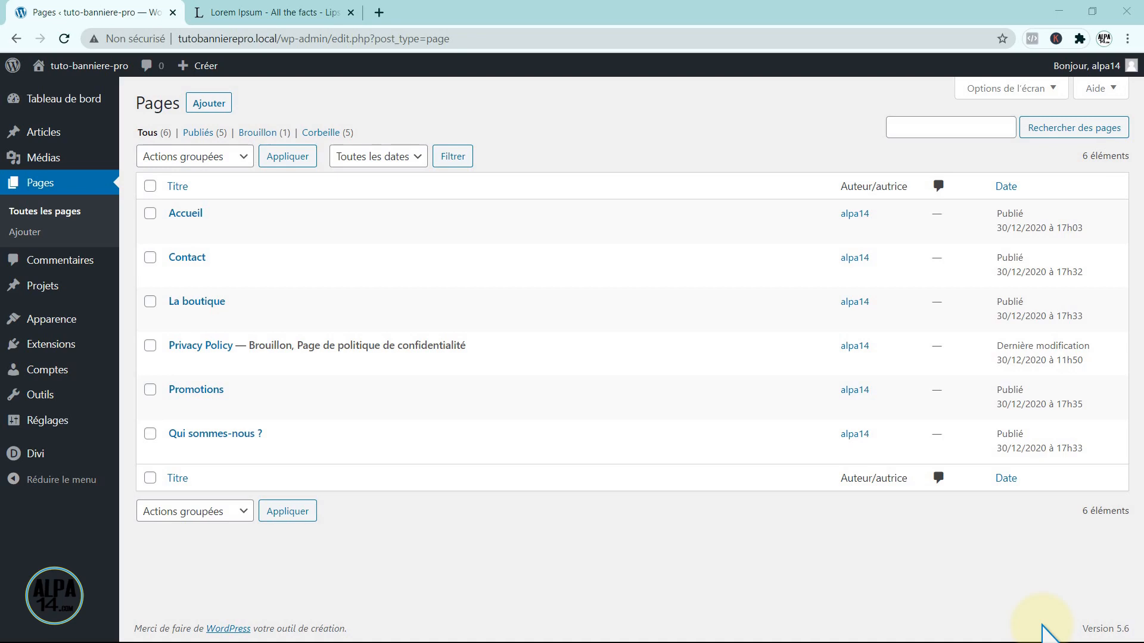
Step: Edit the Accueil page with Divi, building it from scratch, and dismiss the row insertion dialog
{"action": "mouse_move", "coordinate": [178, 215]}
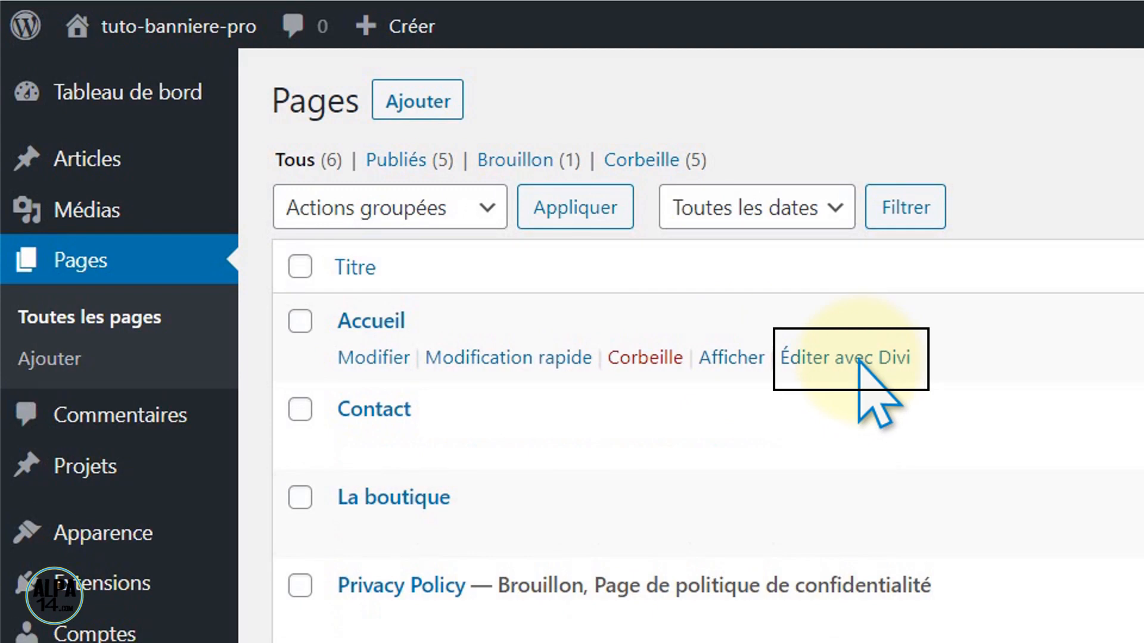
{"action": "left_click", "coordinate": [859, 359]}
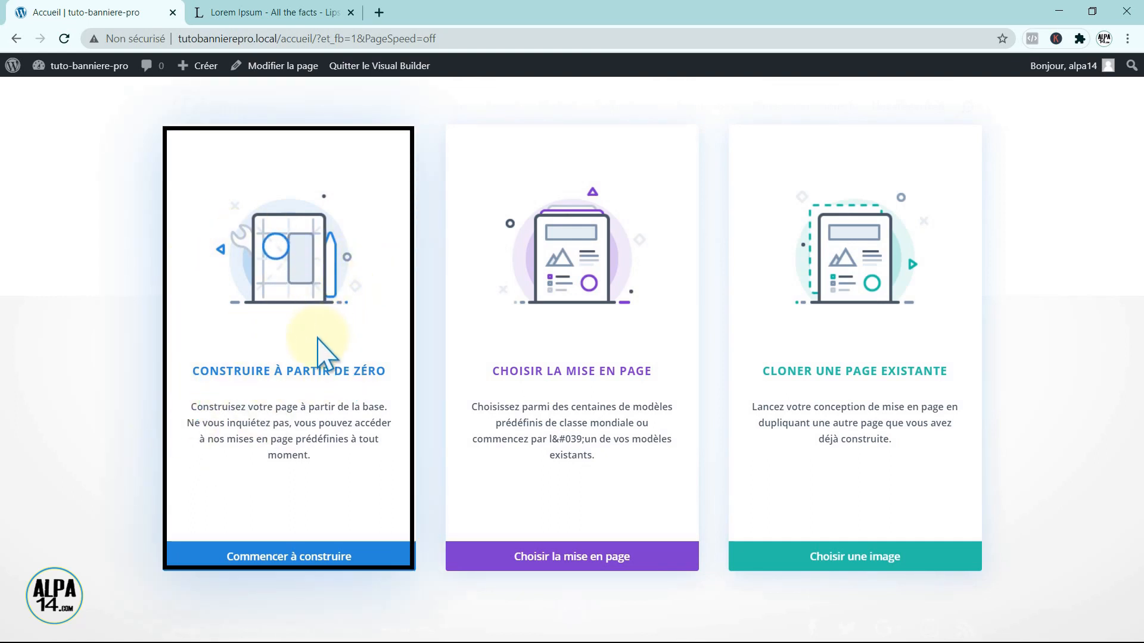
{"action": "left_click", "coordinate": [261, 566]}
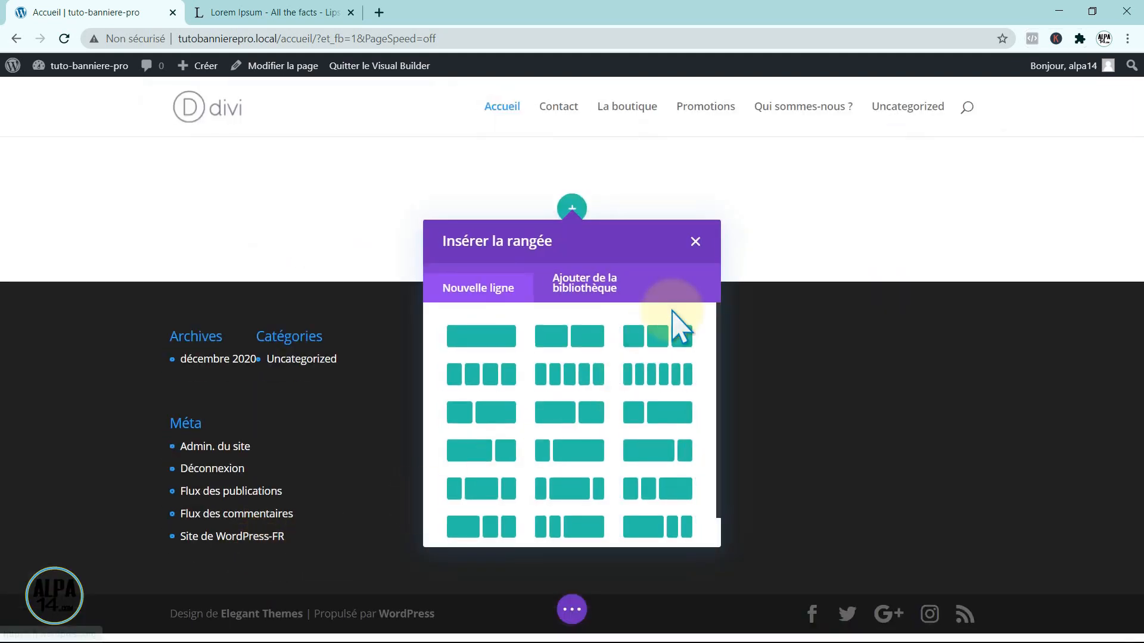
{"action": "left_click", "coordinate": [695, 241]}
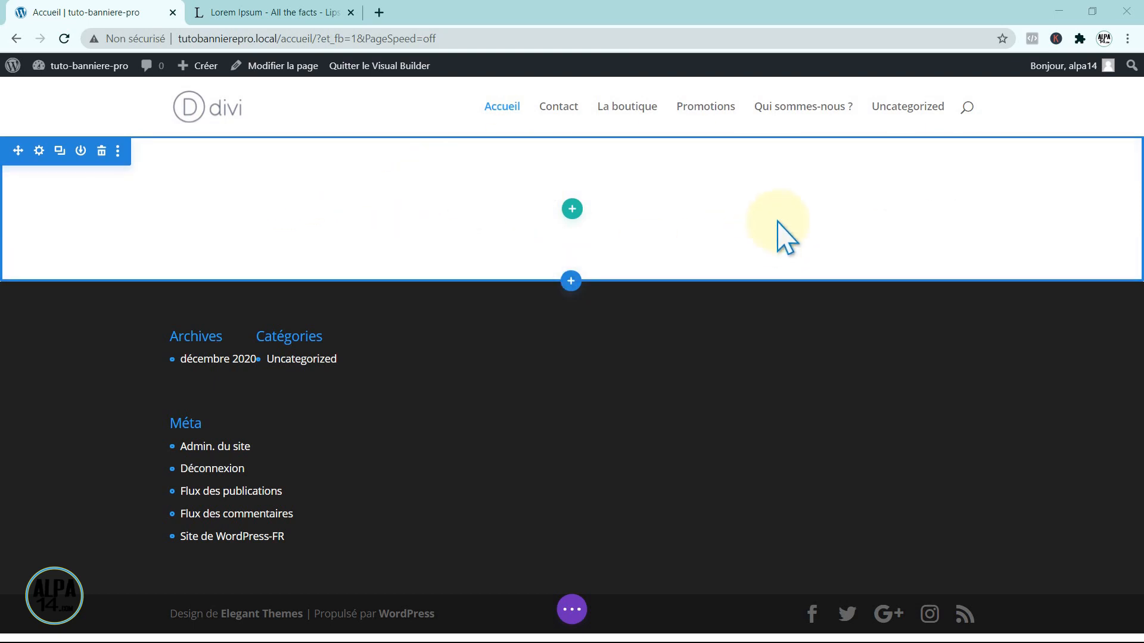
Step: Add a "Plein écran" section below the empty one and insert an "En-tête plein écran" module in it
{"action": "left_click", "coordinate": [570, 281]}
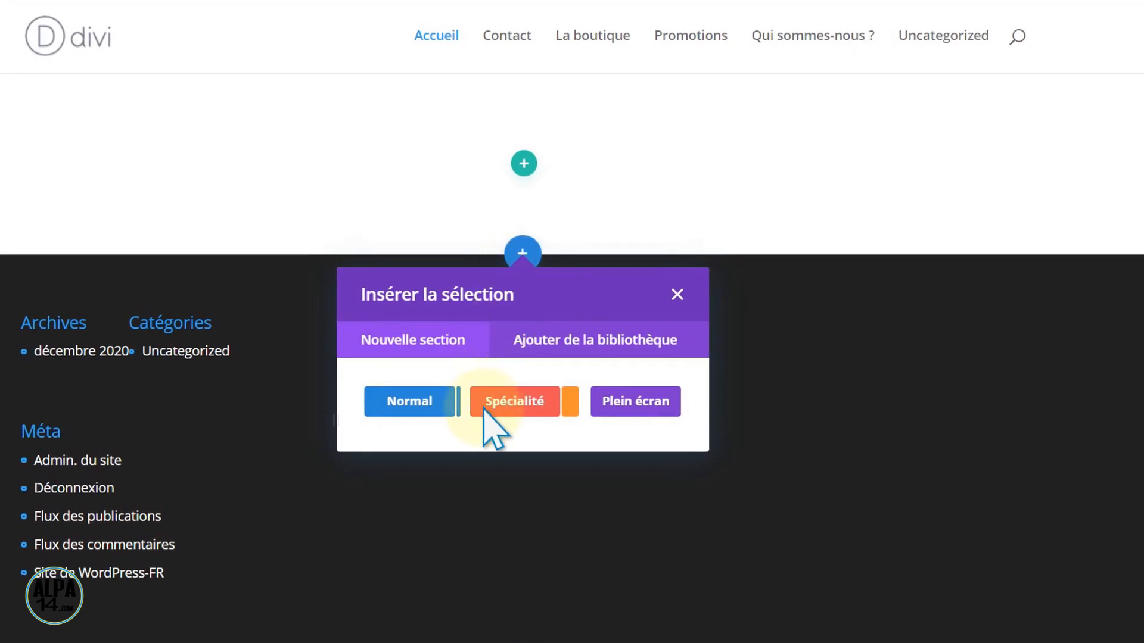
{"action": "left_click", "coordinate": [651, 411]}
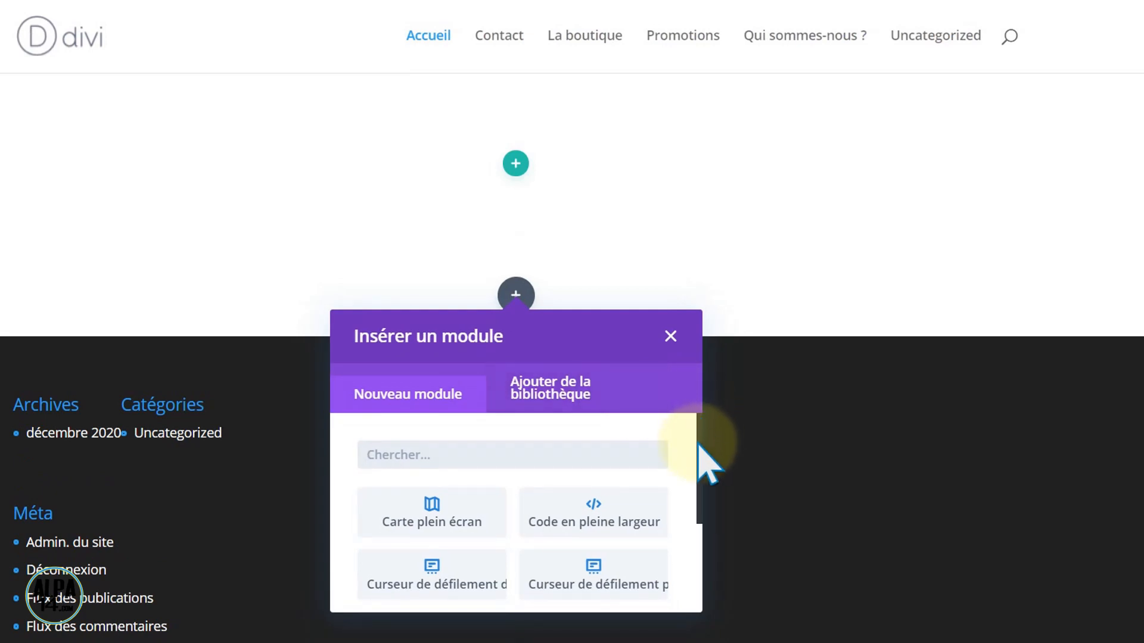
{"action": "scroll", "coordinate": [703, 465], "scroll_direction": "down", "scroll_amount": 2}
{"action": "scroll", "coordinate": [703, 466], "scroll_direction": "down", "scroll_amount": 2}
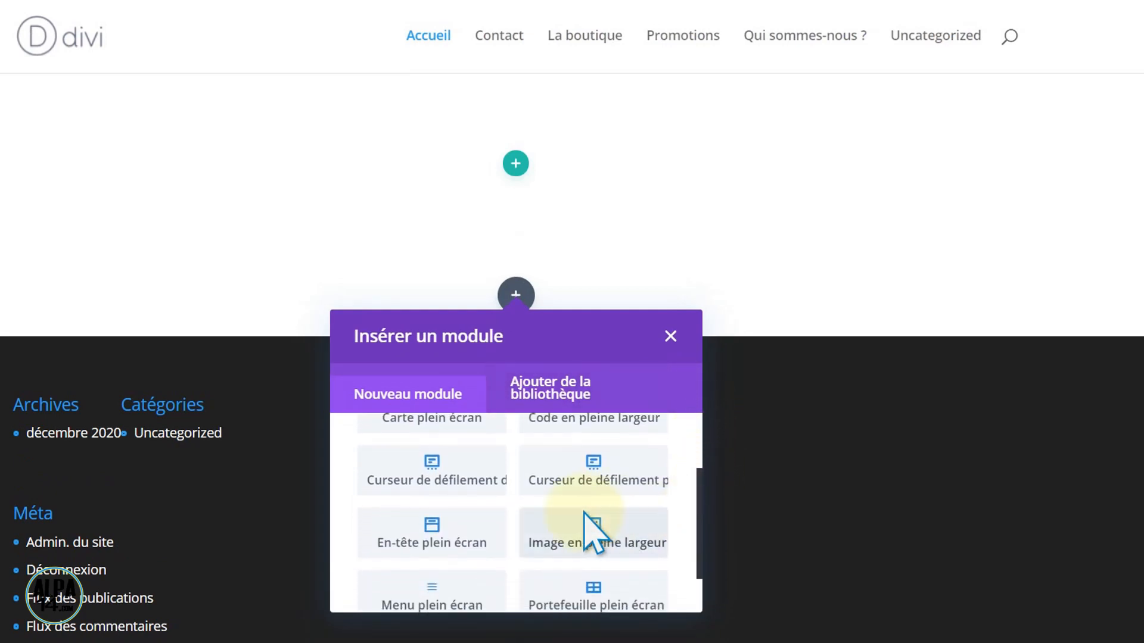
{"action": "left_click", "coordinate": [426, 540]}
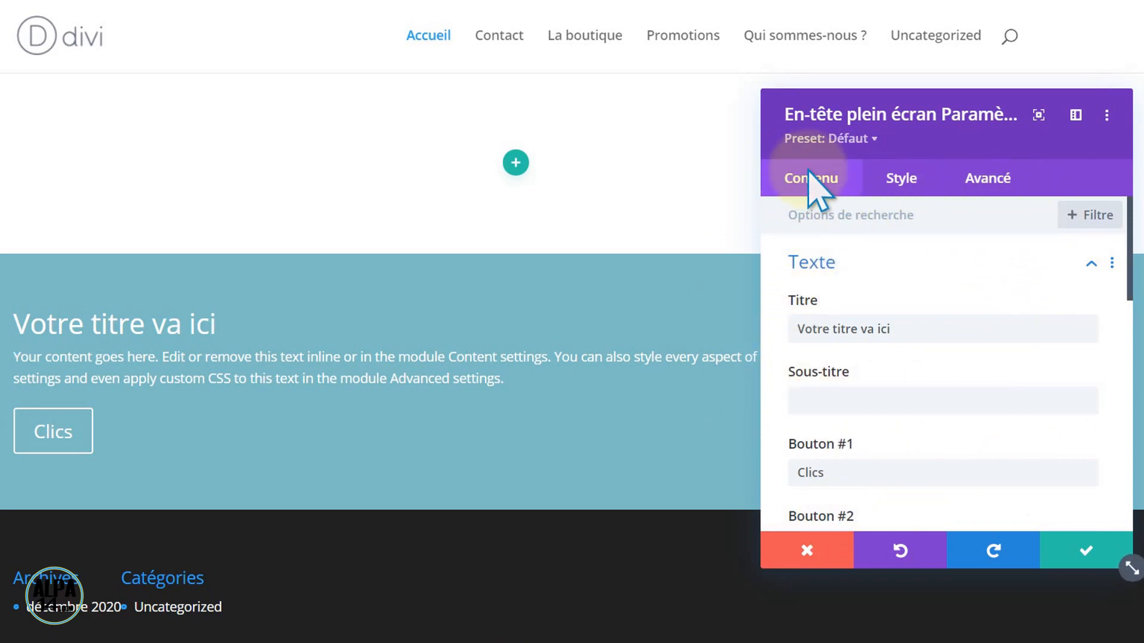
Step: Replace the header module's placeholder title with "À bout de souffle"
{"action": "left_click", "coordinate": [825, 180]}
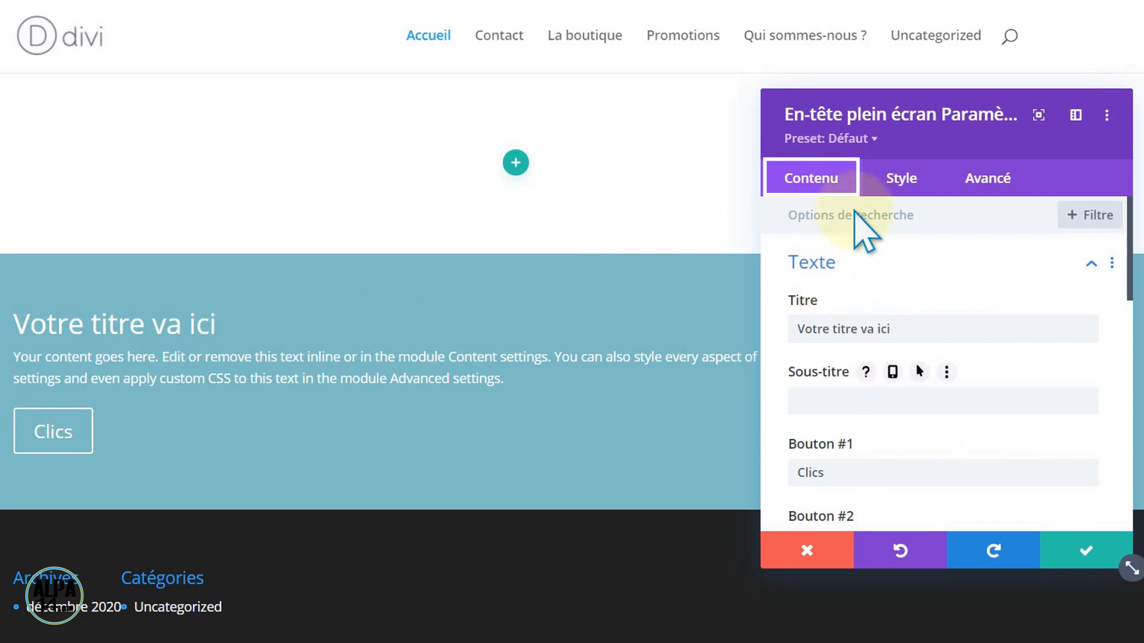
{"action": "left_click", "coordinate": [898, 182]}
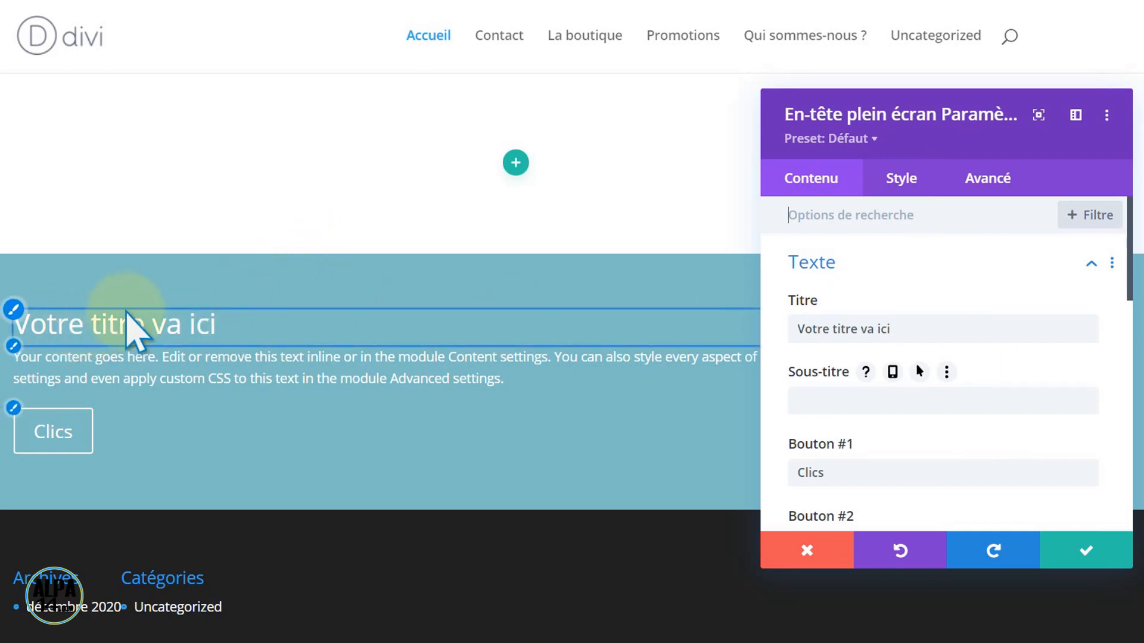
{"action": "left_click", "coordinate": [913, 329]}
{"action": "key", "text": "BackSpace"}
{"action": "key", "text": "BackSpace"}
{"action": "key", "text": "BackSpace"}
{"action": "key", "text": "BackSpace"}
{"action": "key", "text": "BackSpace"}
{"action": "key", "text": "BackSpace"}
{"action": "key", "text": "BackSpace"}
{"action": "key", "text": "BackSpace"}
{"action": "key", "text": "BackSpace"}
{"action": "key", "text": "BackSpace"}
{"action": "key", "text": "BackSpace"}
{"action": "key", "text": "BackSpace"}
{"action": "key", "text": "BackSpace"}
{"action": "key", "text": "BackSpace"}
{"action": "key", "text": "BackSpace"}
{"action": "key", "text": "BackSpace"}
{"action": "key", "text": "BackSpace"}
{"action": "key", "text": "BackSpace"}
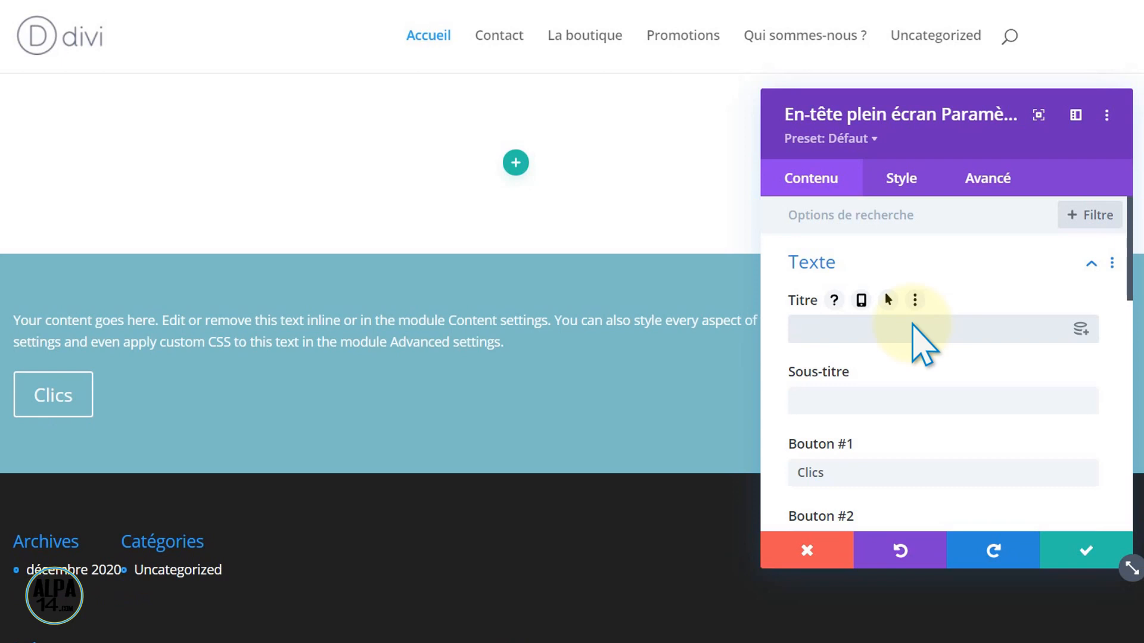
{"action": "type", "text": "À bout de "}
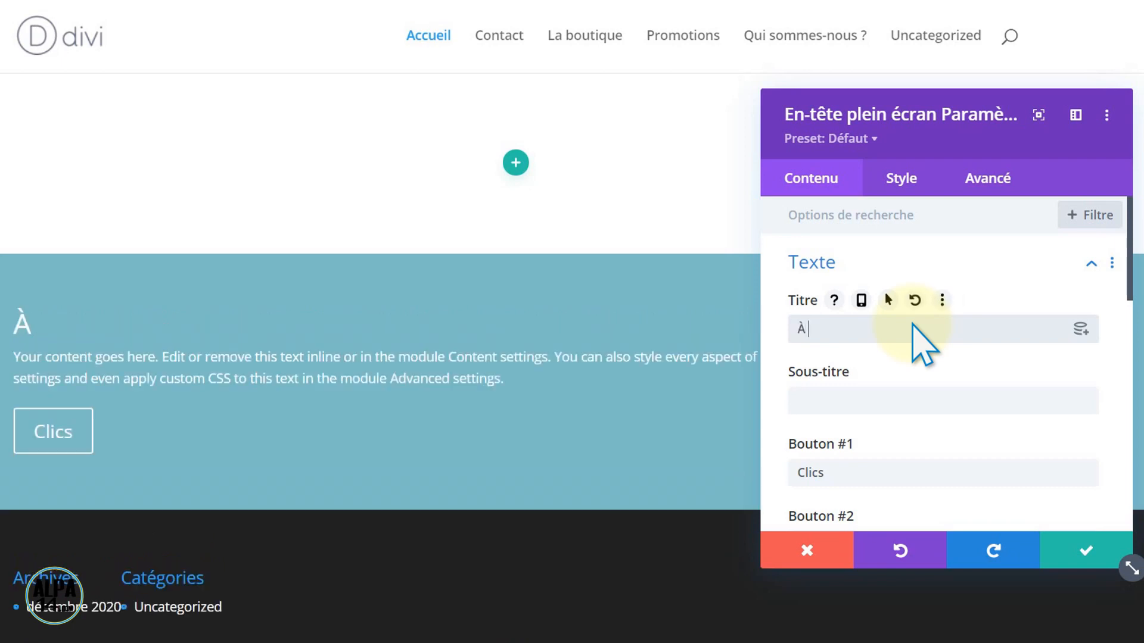
{"action": "type", "text": "souffle"}
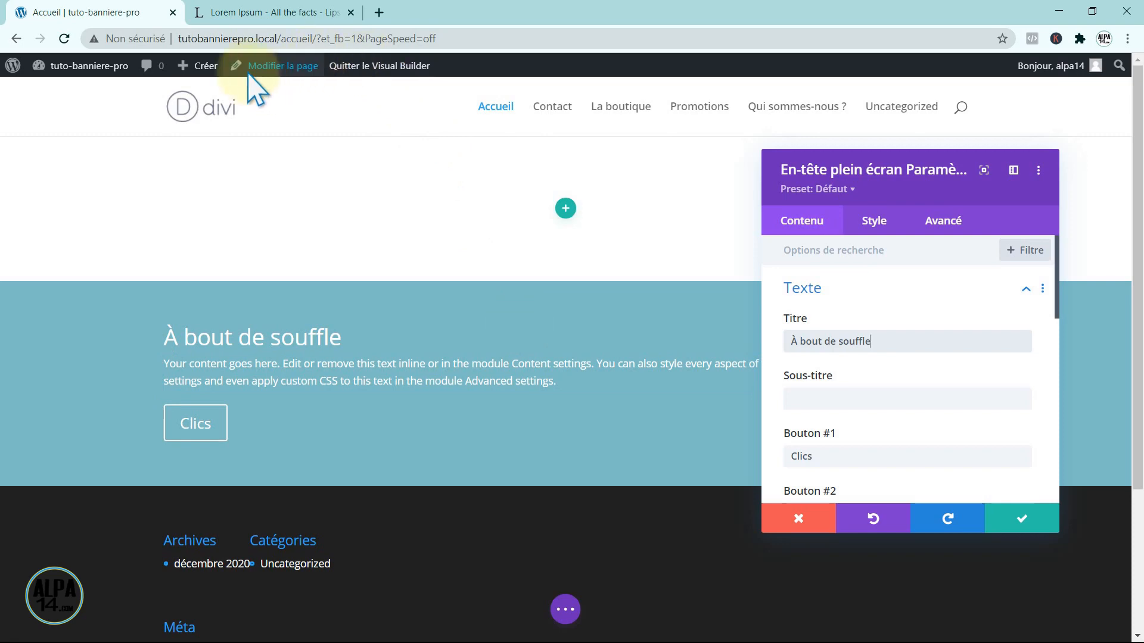
Step: Copy "Etiam sed malesuada nunc, tincidunt aliquet lacus. Duis feugiat metus sed nunc faucibus fringilla." from the Lorem Ipsum page and return to the Divi page
{"action": "left_click", "coordinate": [237, 18]}
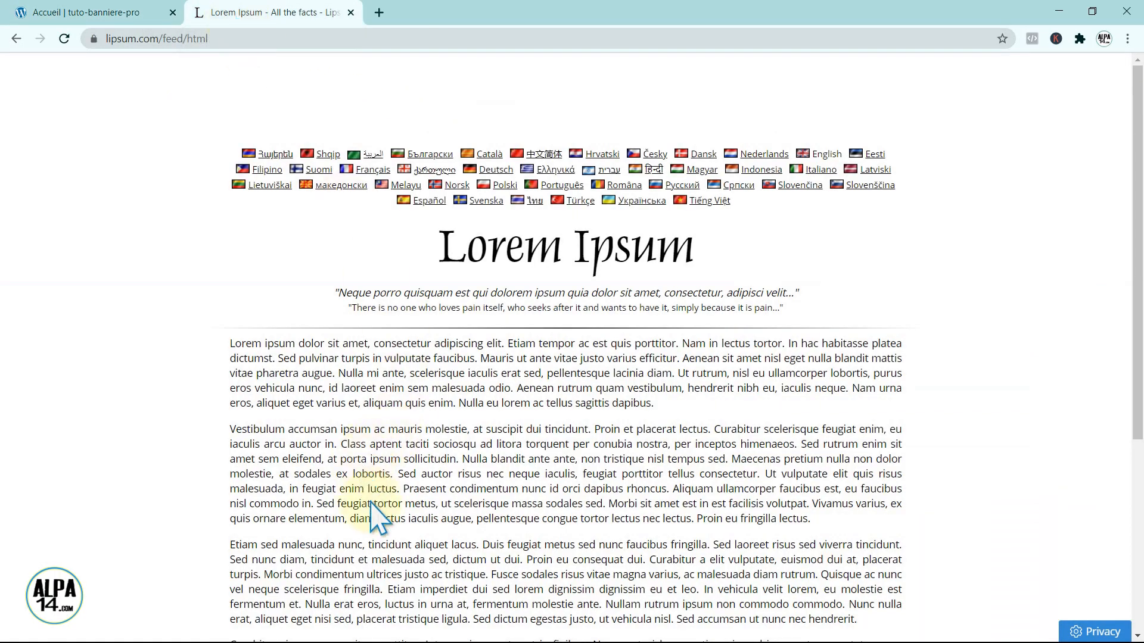
{"action": "left_click_drag", "start_coordinate": [229, 543], "coordinate": [700, 543]}
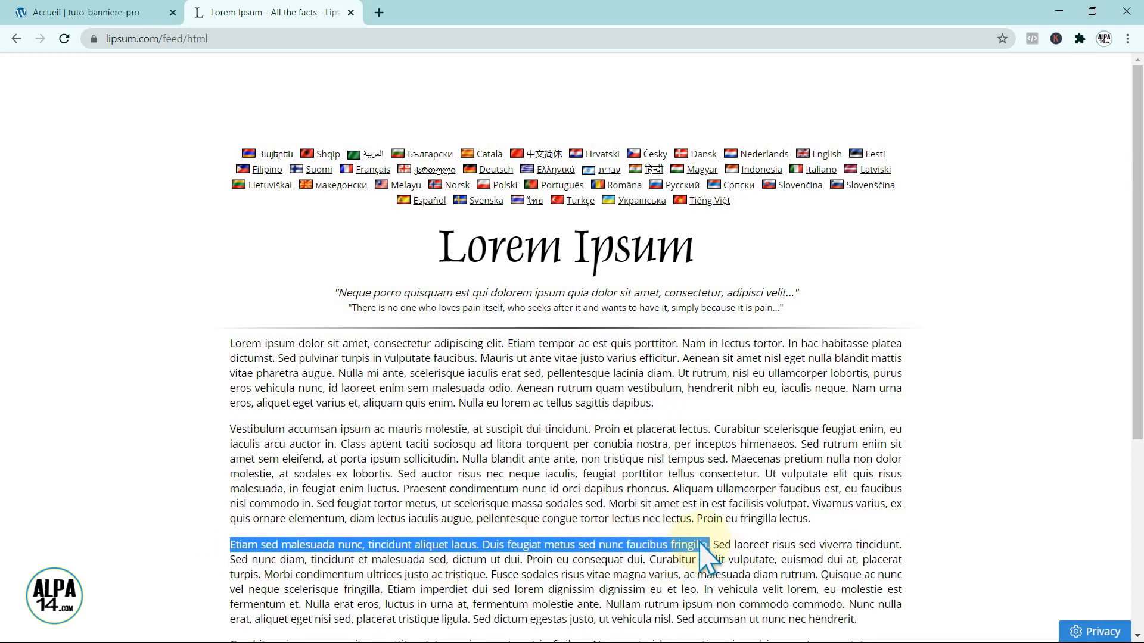
{"action": "left_click", "coordinate": [152, 18]}
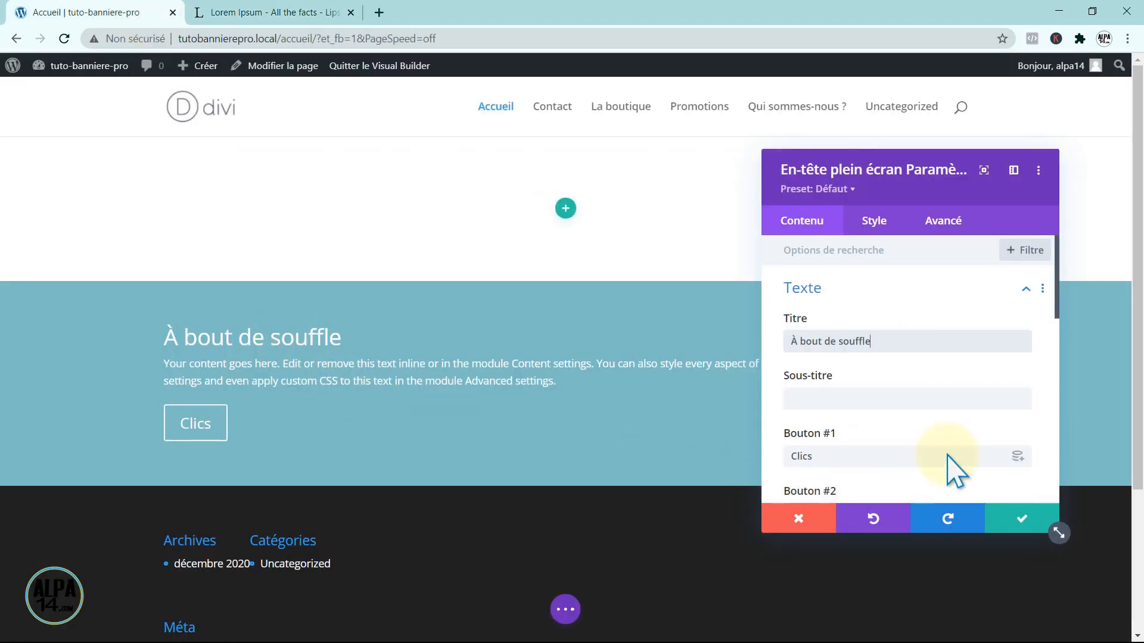
Step: Replace the header's placeholder body text with the copied Lorem Ipsum sentences and insert a line break after "lacus."
{"action": "scroll", "coordinate": [911, 390], "scroll_direction": "down", "scroll_amount": 3}
{"action": "scroll", "coordinate": [907, 379], "scroll_direction": "down", "scroll_amount": 3}
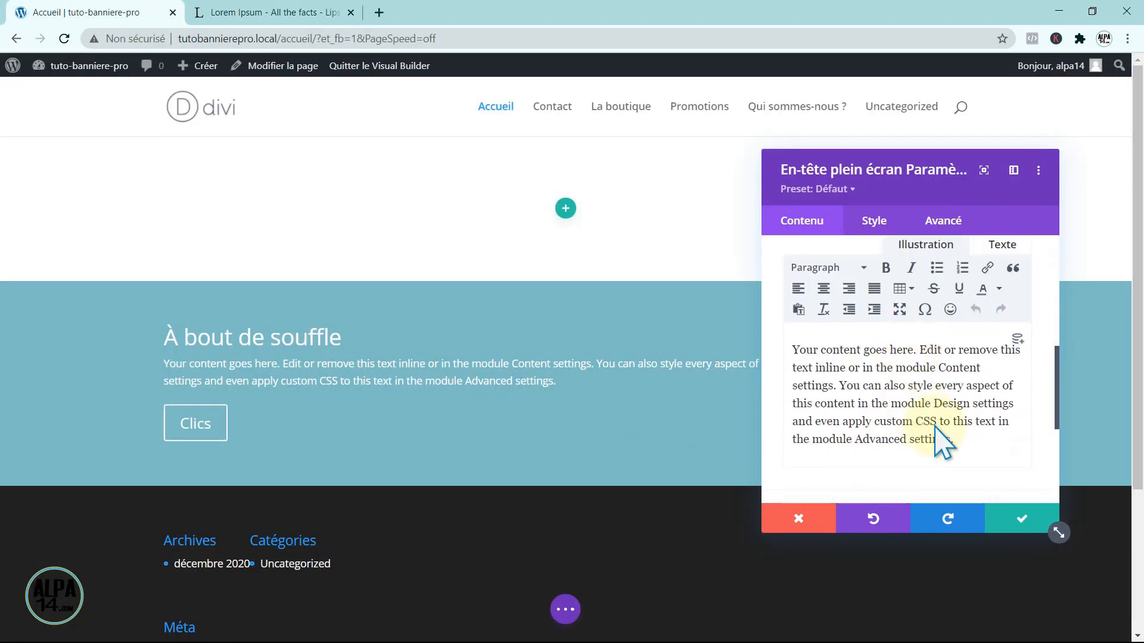
{"action": "left_click_drag", "start_coordinate": [954, 441], "coordinate": [780, 356]}
{"action": "key", "text": "Delete"}
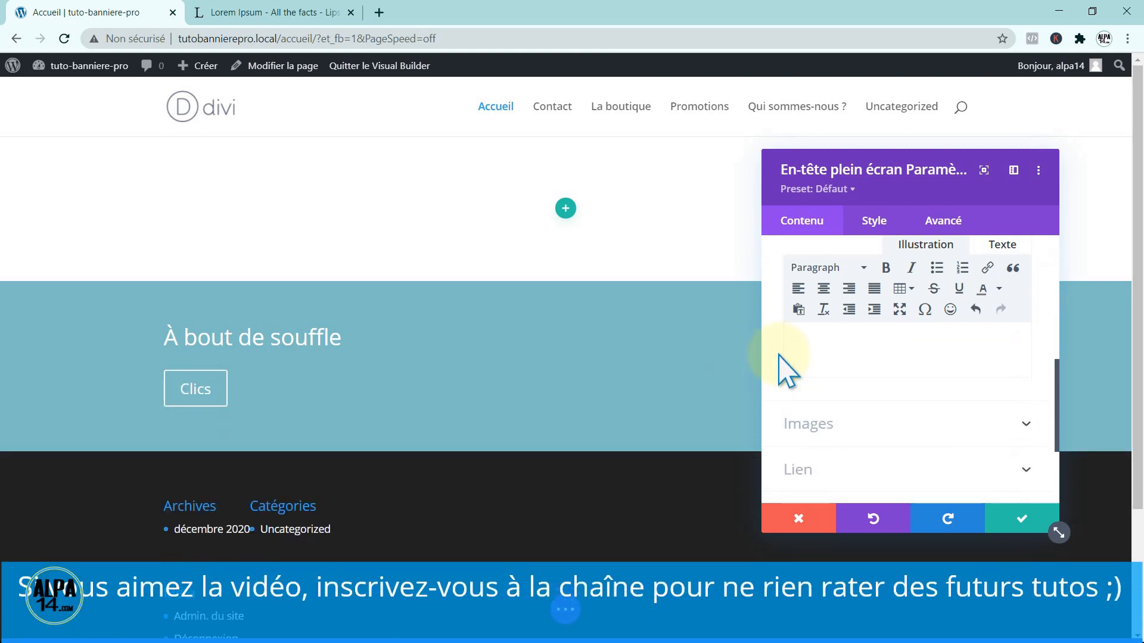
{"action": "type", "text": "Etiam sed malesuada nunc, tincidunt aliquet lacus. Duis feugiat metus sed nunc faucibus fringilla."}
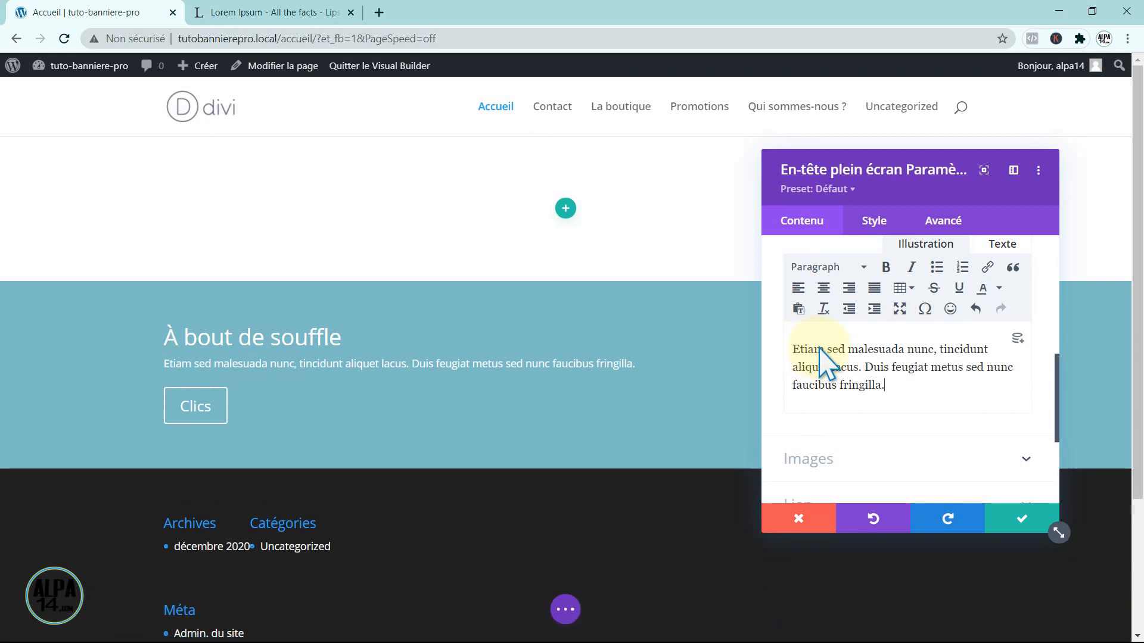
{"action": "left_click", "coordinate": [860, 365]}
{"action": "key", "text": "shift+Return"}
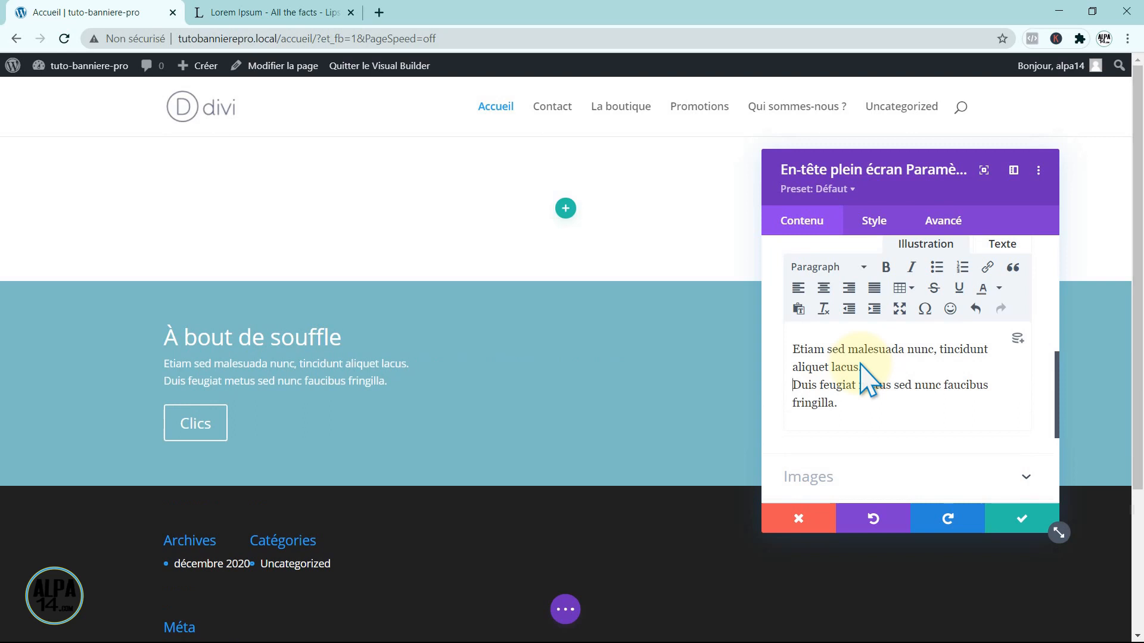
Step: Enable full-screen mode for the header module and centre its text and logo alignment
{"action": "left_click", "coordinate": [873, 225]}
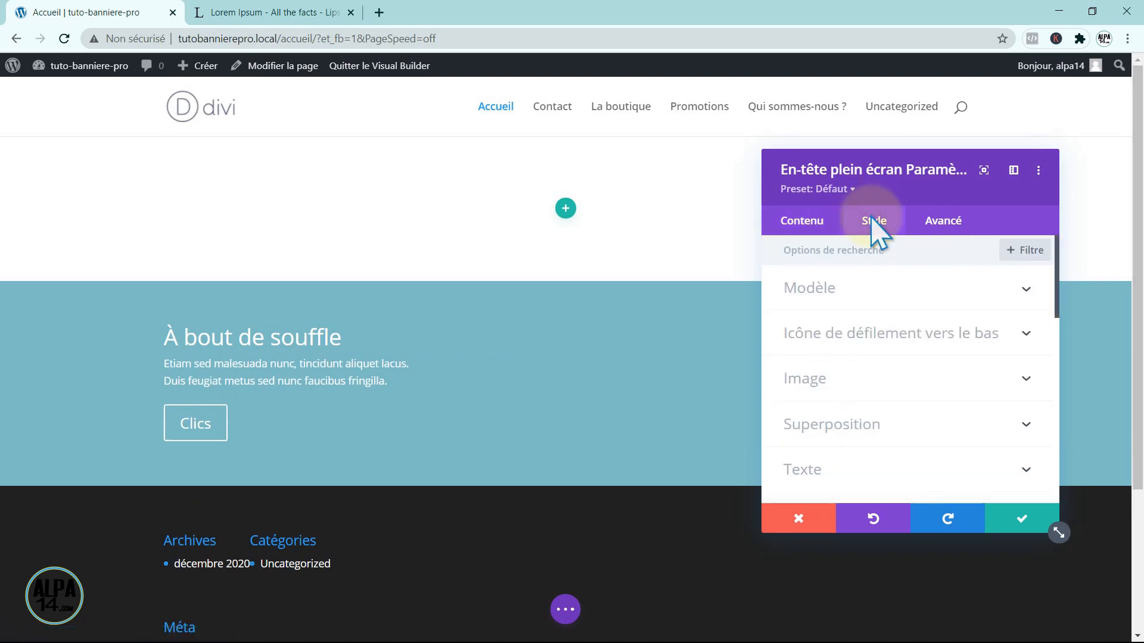
{"action": "left_click", "coordinate": [888, 292]}
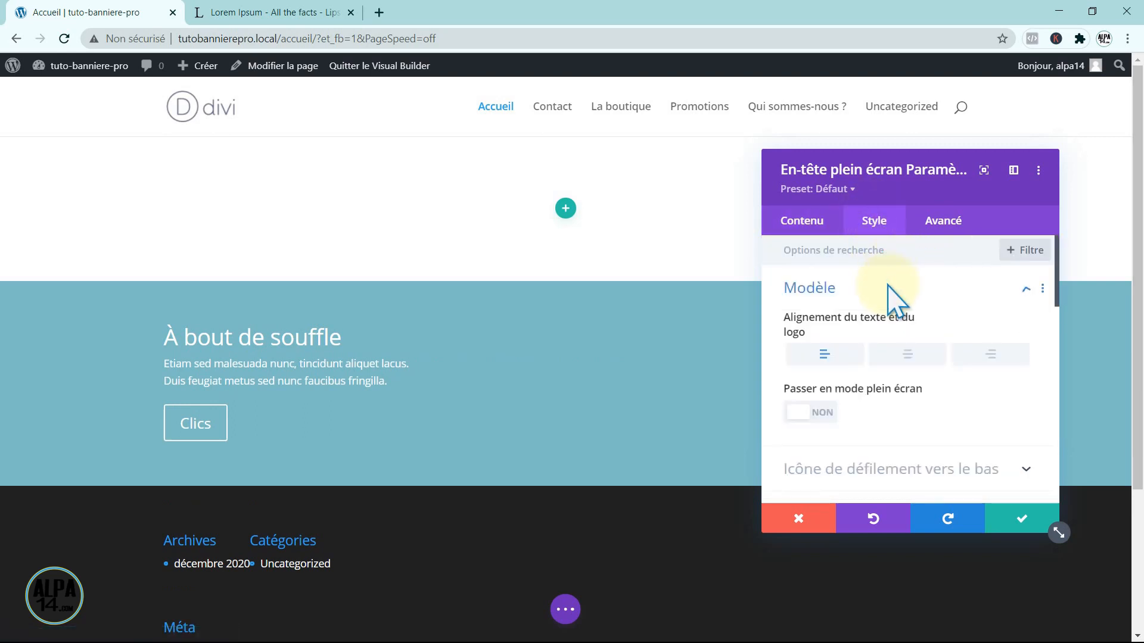
{"action": "left_click", "coordinate": [825, 412]}
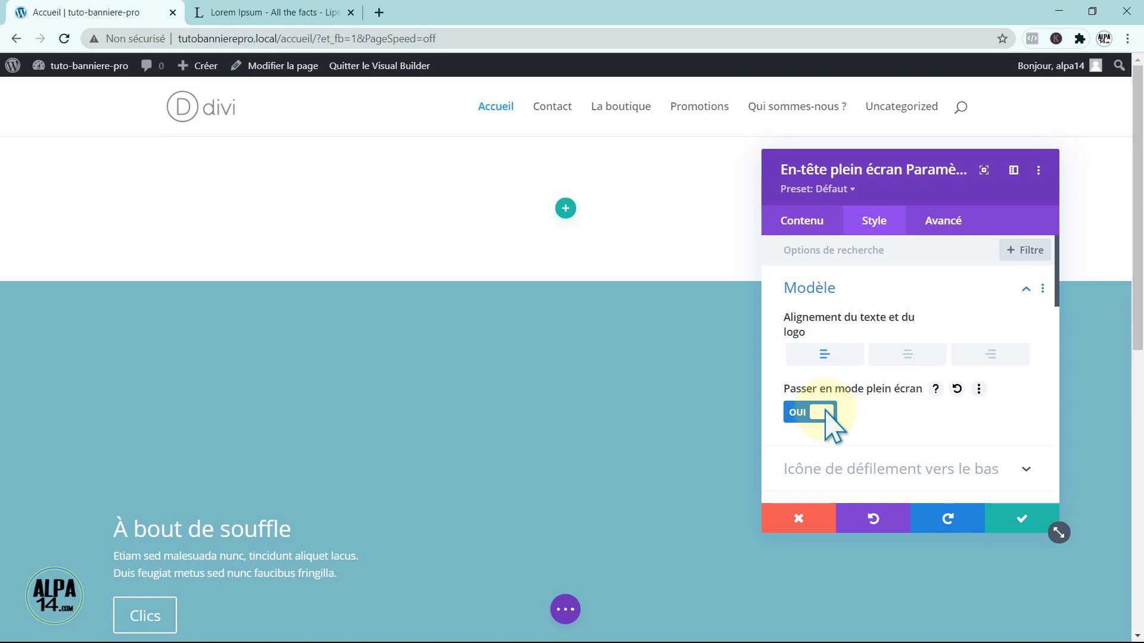
{"action": "left_click", "coordinate": [907, 355]}
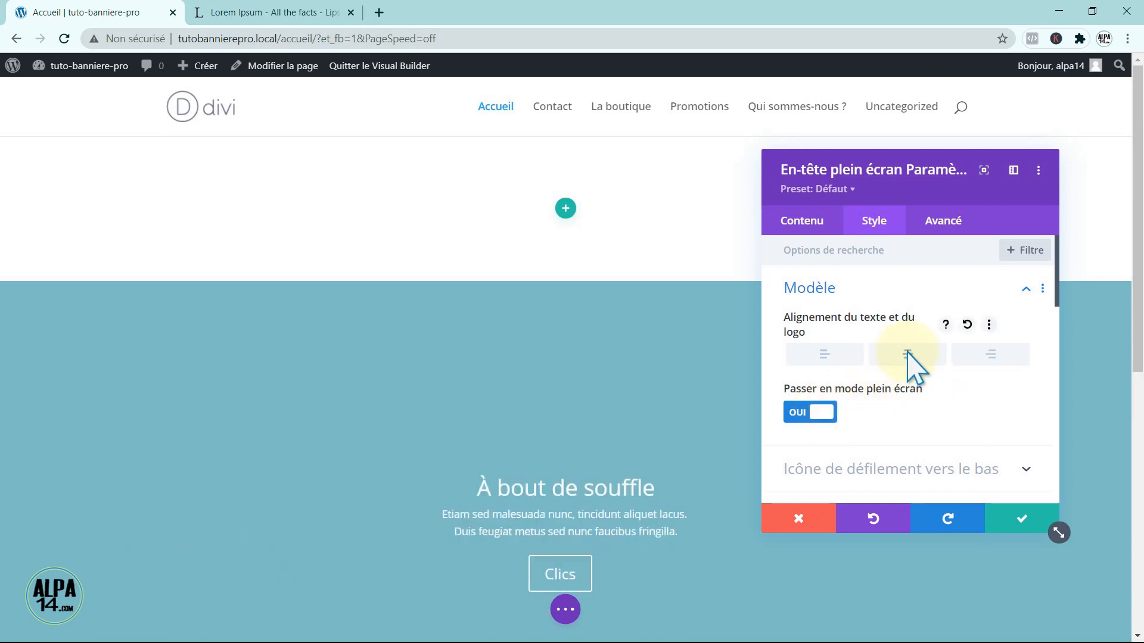
Step: Remove the background colour from the full-screen header module's content settings
{"action": "left_click", "coordinate": [802, 221]}
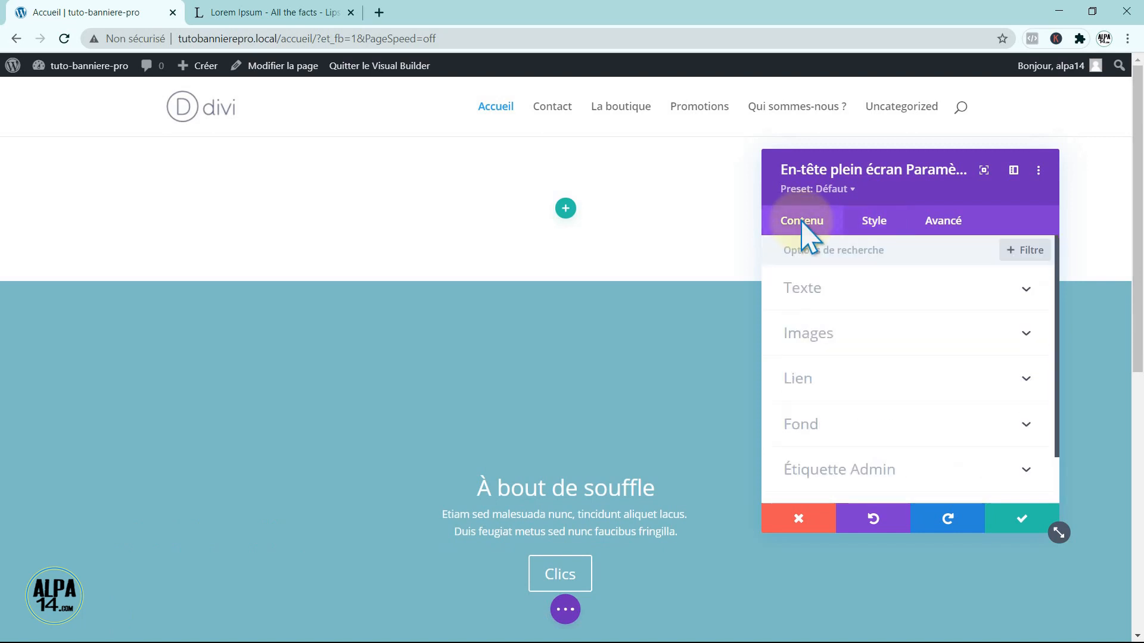
{"action": "left_click_drag", "start_coordinate": [1138, 283], "coordinate": [1136, 384]}
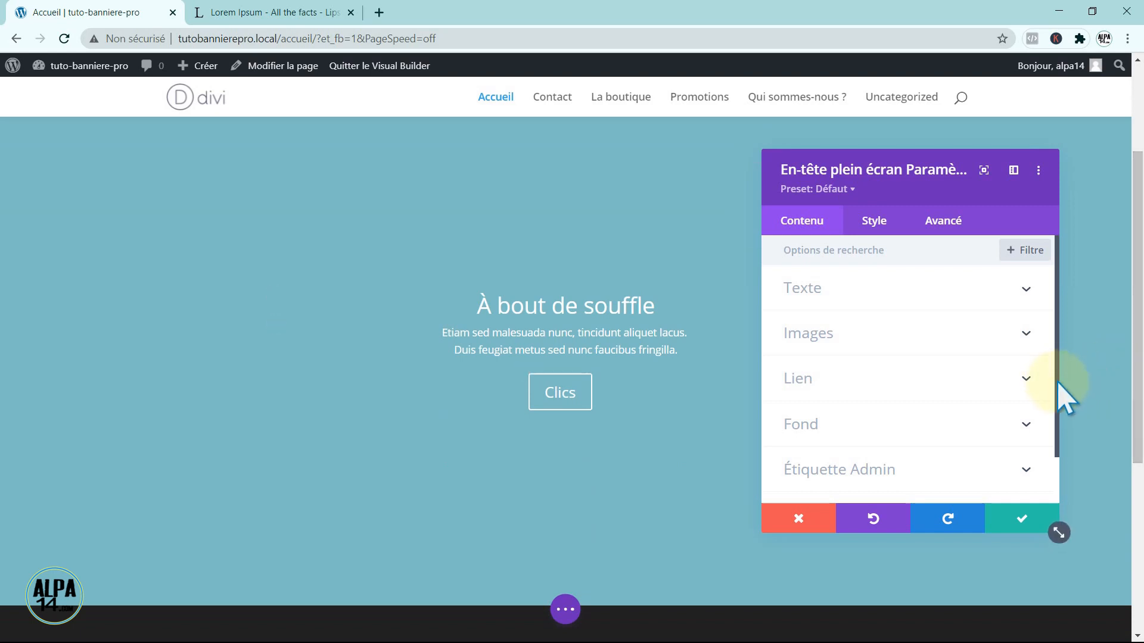
{"action": "left_click", "coordinate": [1019, 427]}
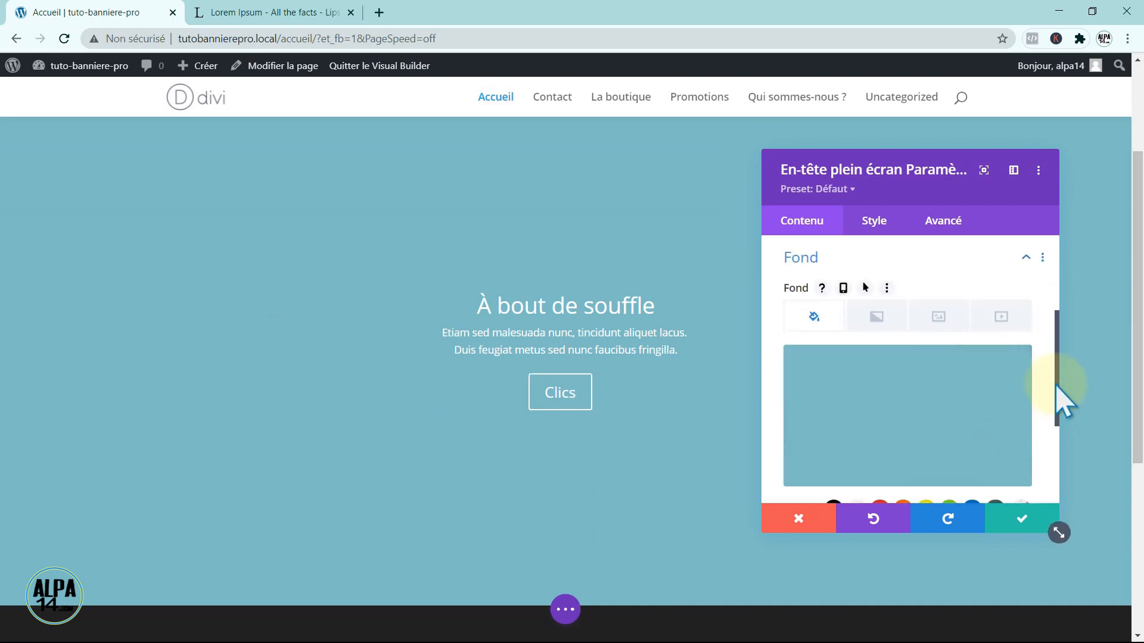
{"action": "left_click_drag", "start_coordinate": [1057, 386], "coordinate": [1058, 407]}
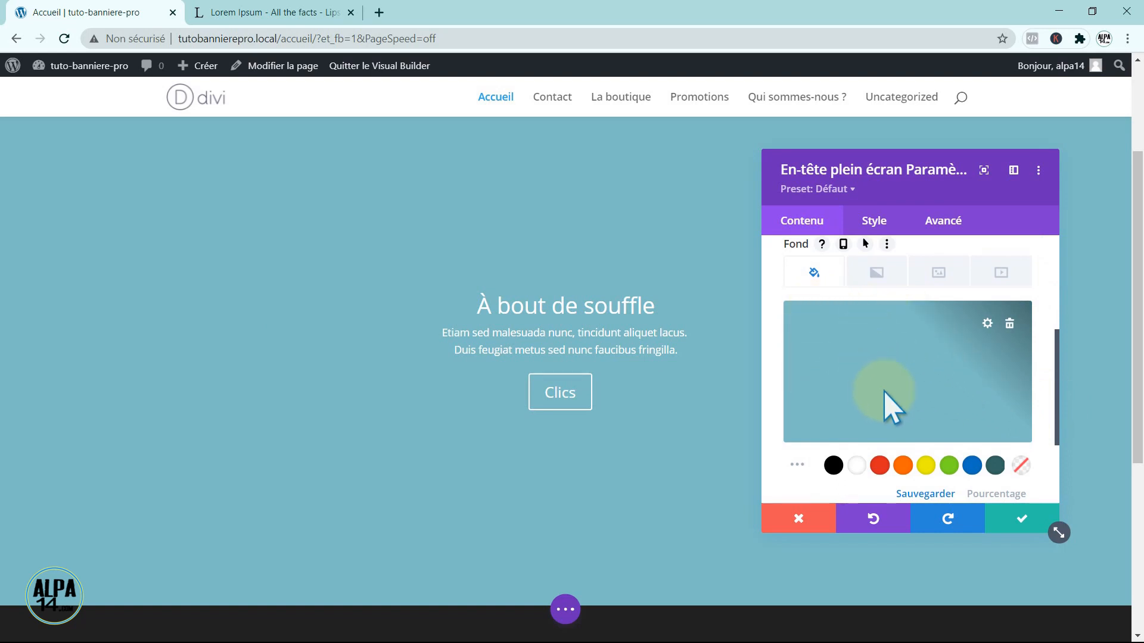
{"action": "left_click", "coordinate": [1009, 323]}
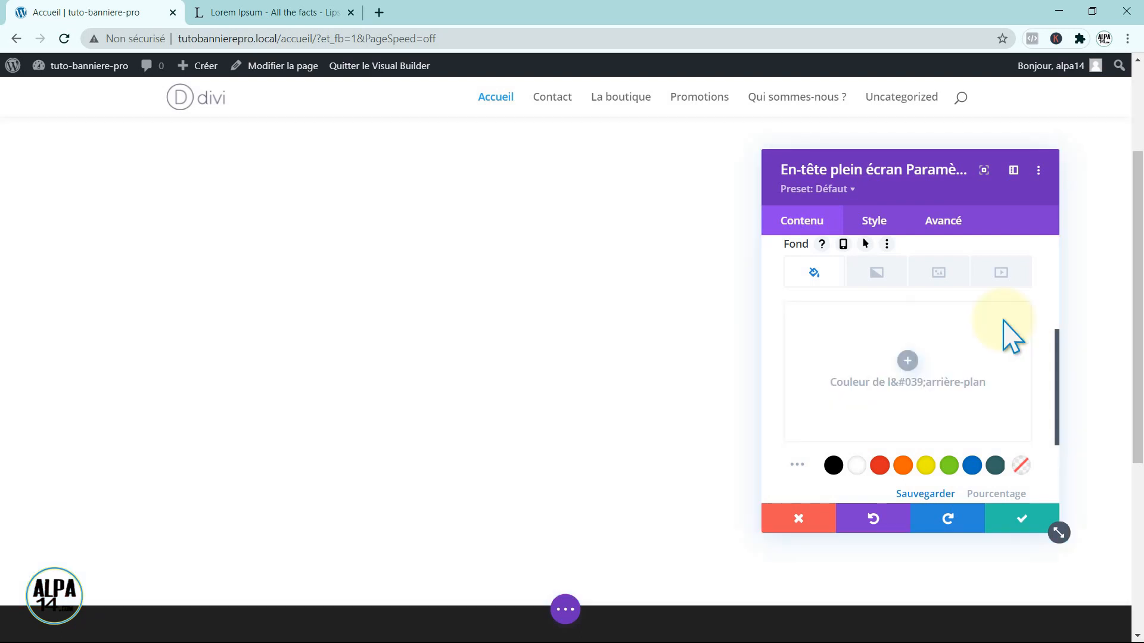
Step: Set young-beautiful-sportive-girl-preparing-run-seaside-scaled.jpg from the media library as the header's background image
{"action": "left_click", "coordinate": [936, 274]}
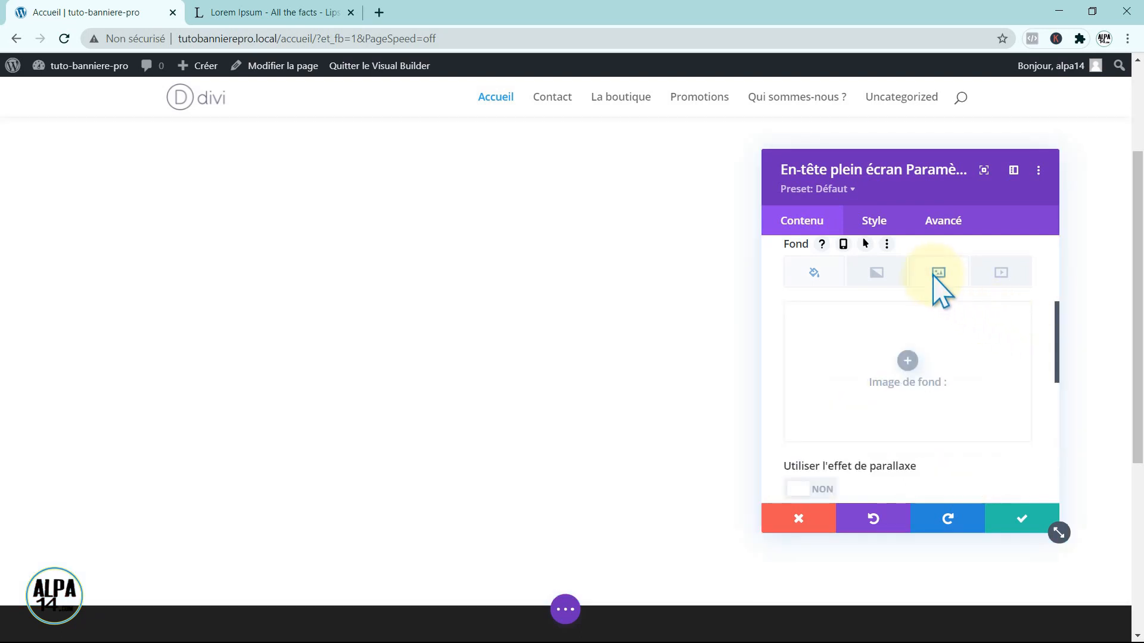
{"action": "left_click", "coordinate": [906, 361]}
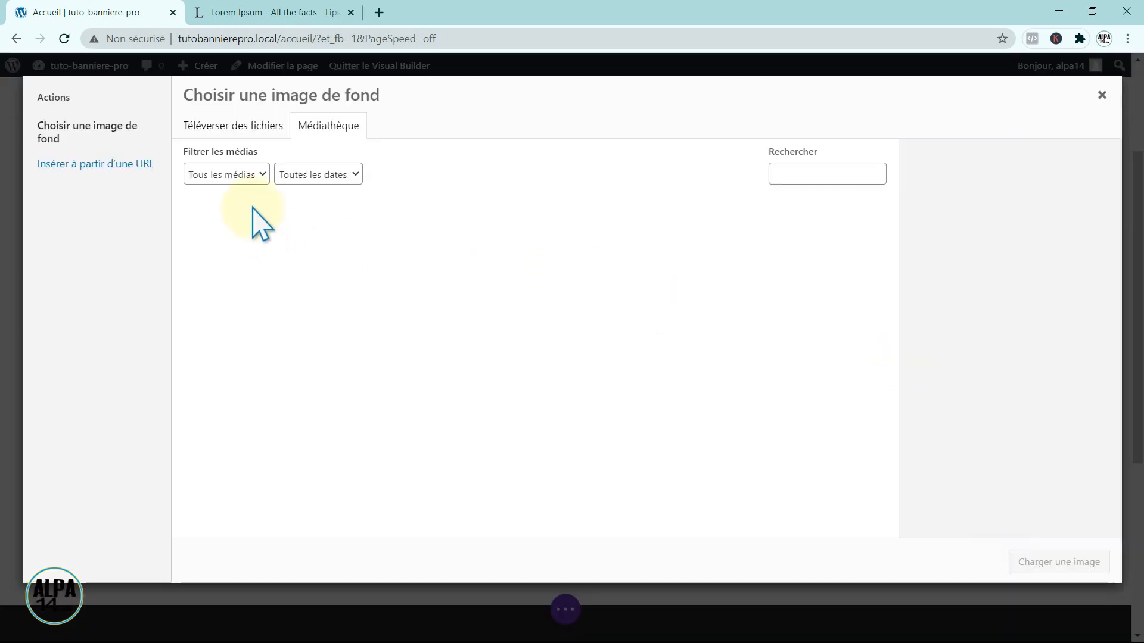
{"action": "left_click", "coordinate": [240, 128]}
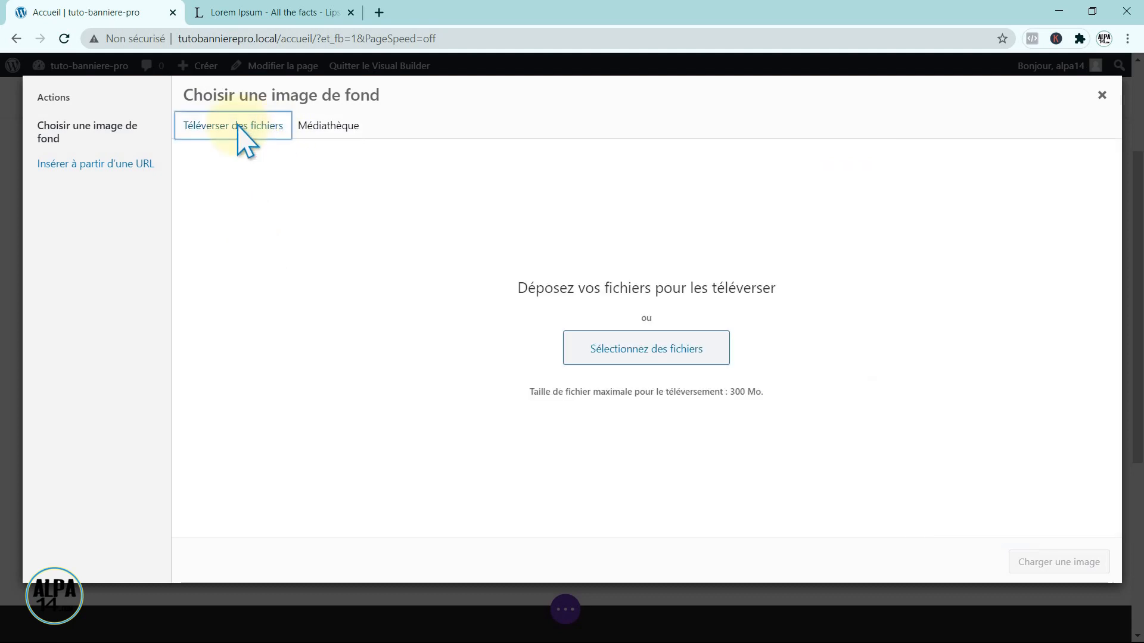
{"action": "left_click", "coordinate": [331, 126]}
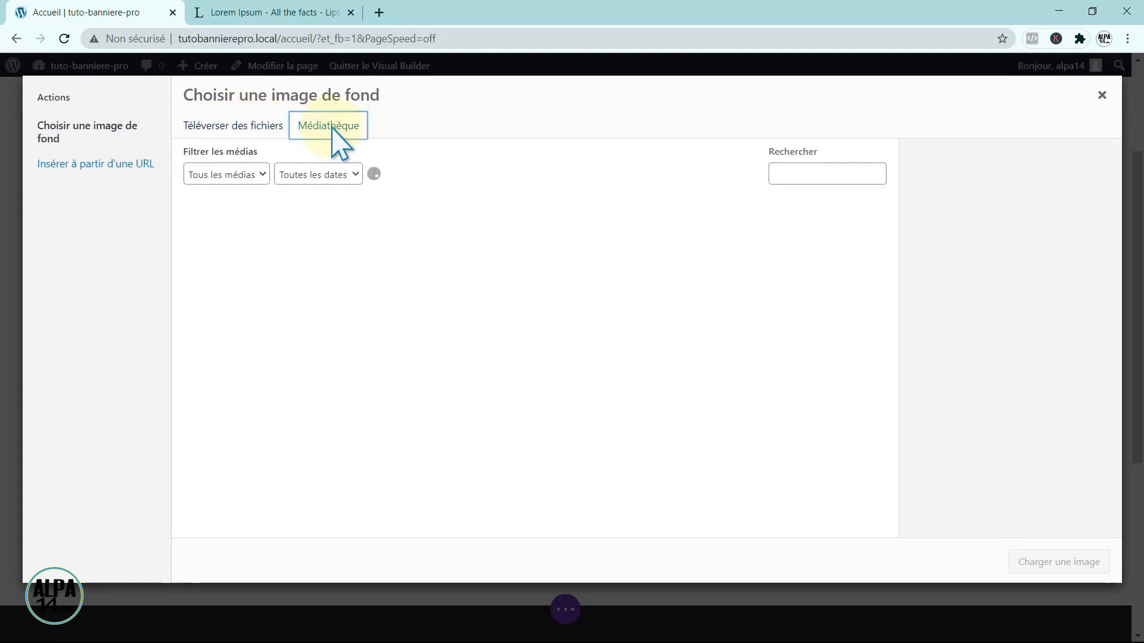
{"action": "left_click", "coordinate": [366, 241]}
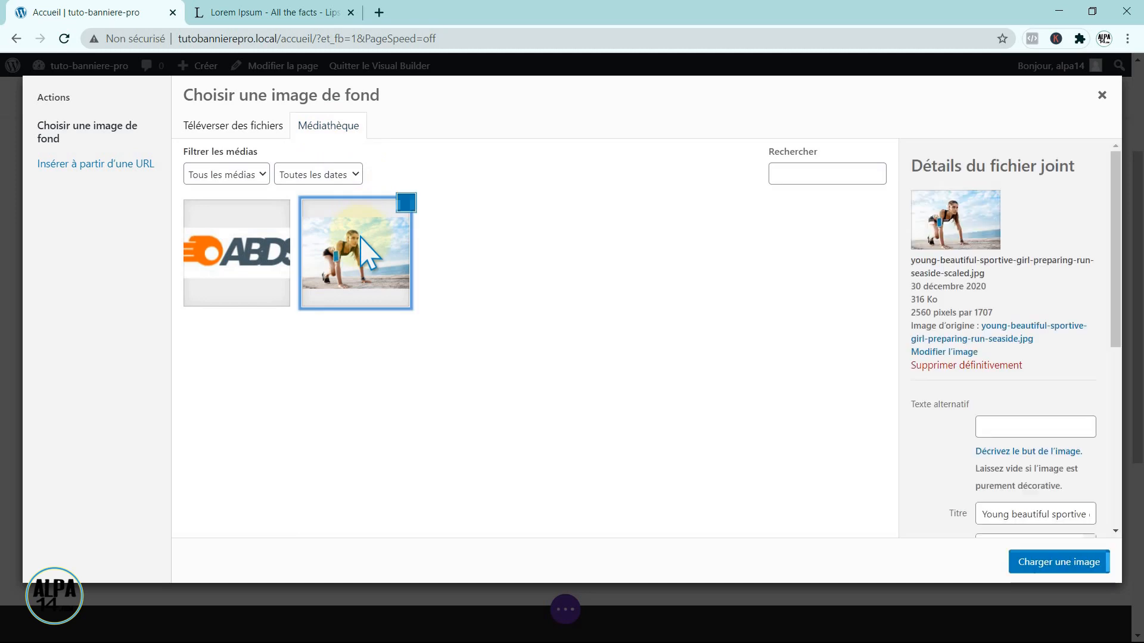
{"action": "left_click", "coordinate": [1060, 566]}
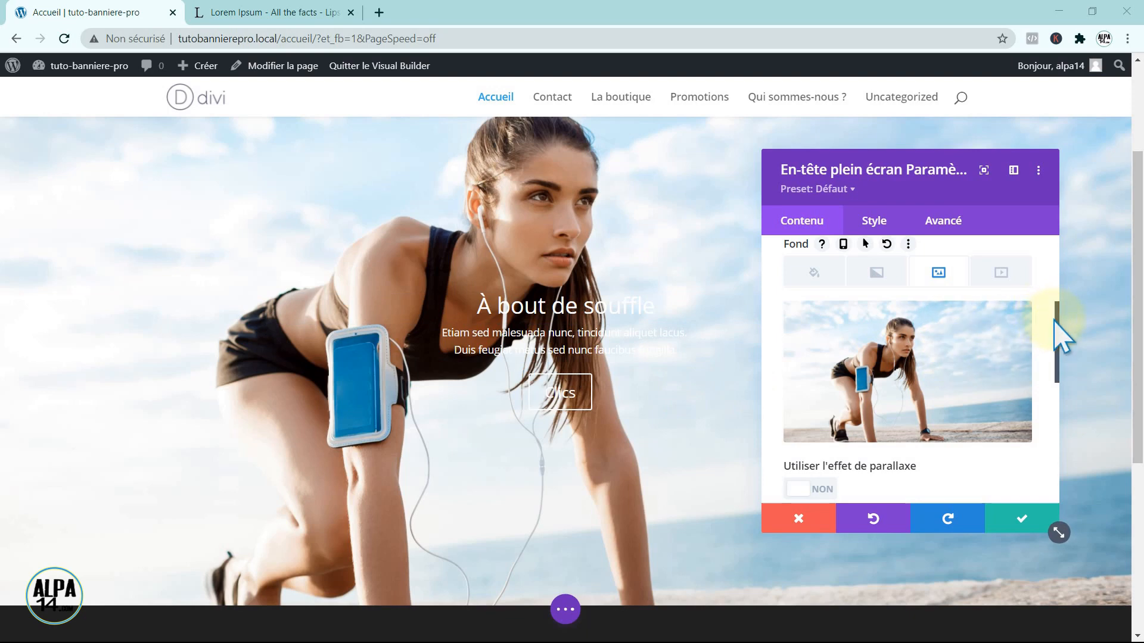
Step: Set the header background image's blend mode to Multiplié
{"action": "left_click_drag", "start_coordinate": [1058, 356], "coordinate": [1055, 467]}
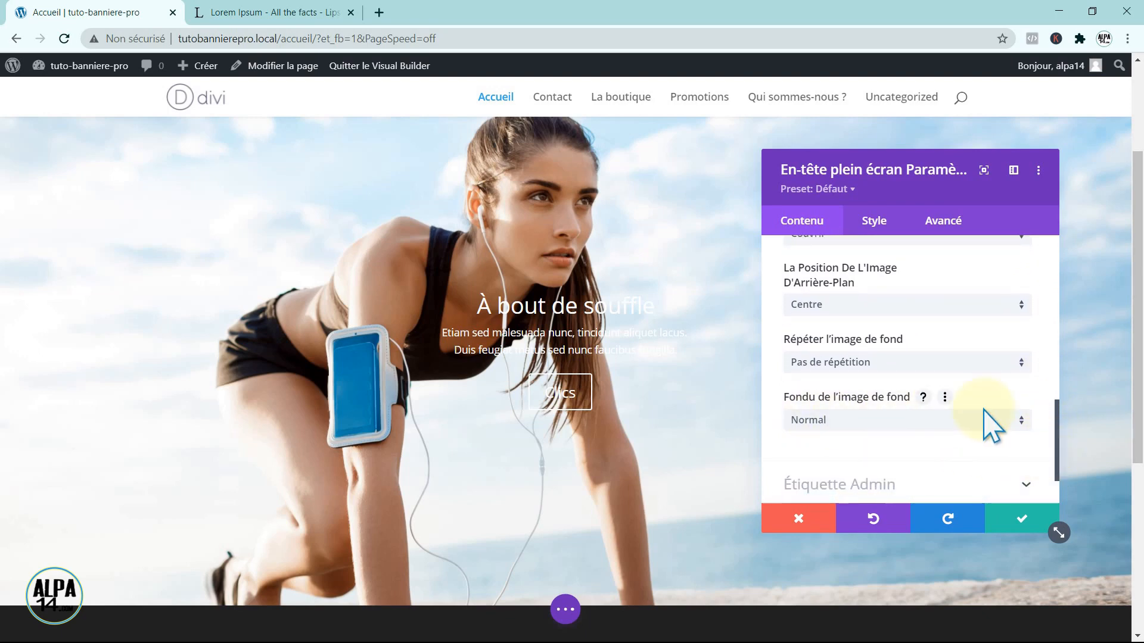
{"action": "left_click", "coordinate": [1018, 420]}
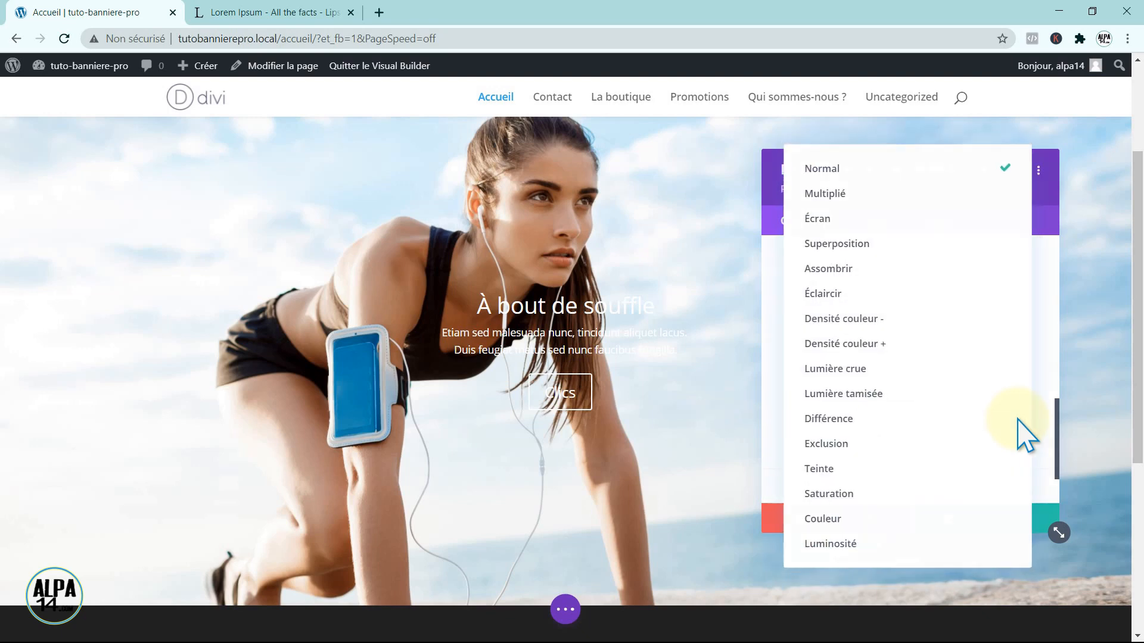
{"action": "left_click", "coordinate": [840, 201]}
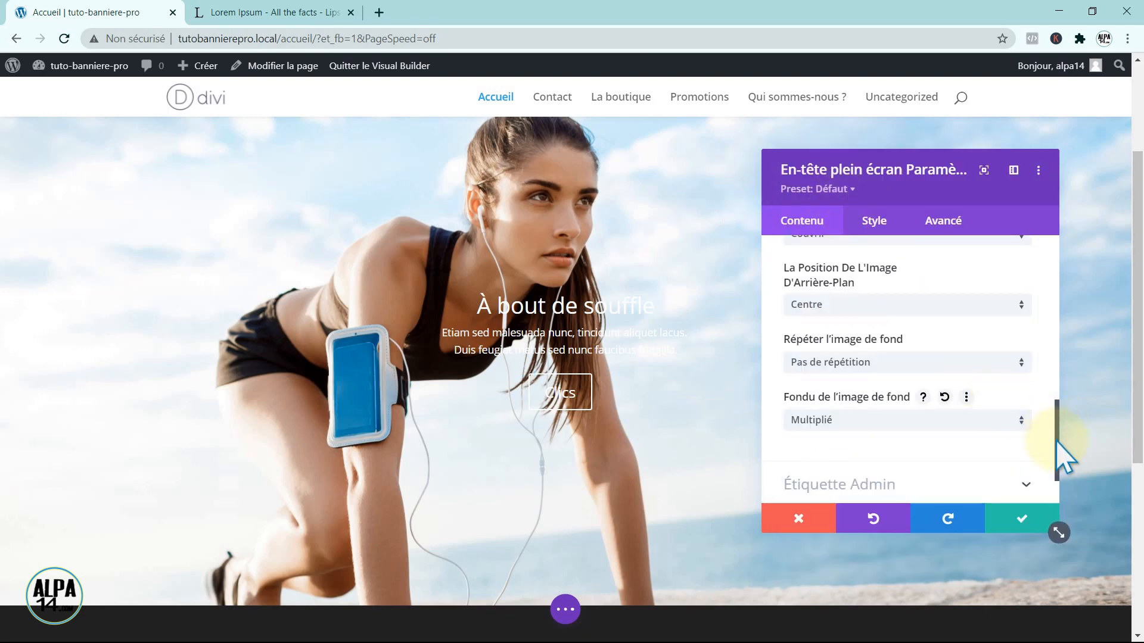
Step: Set the header's background colour to blue #0c71c3 with its opacity reduced to 0.6, and collapse the background settings
{"action": "left_click_drag", "start_coordinate": [1065, 438], "coordinate": [1056, 321]}
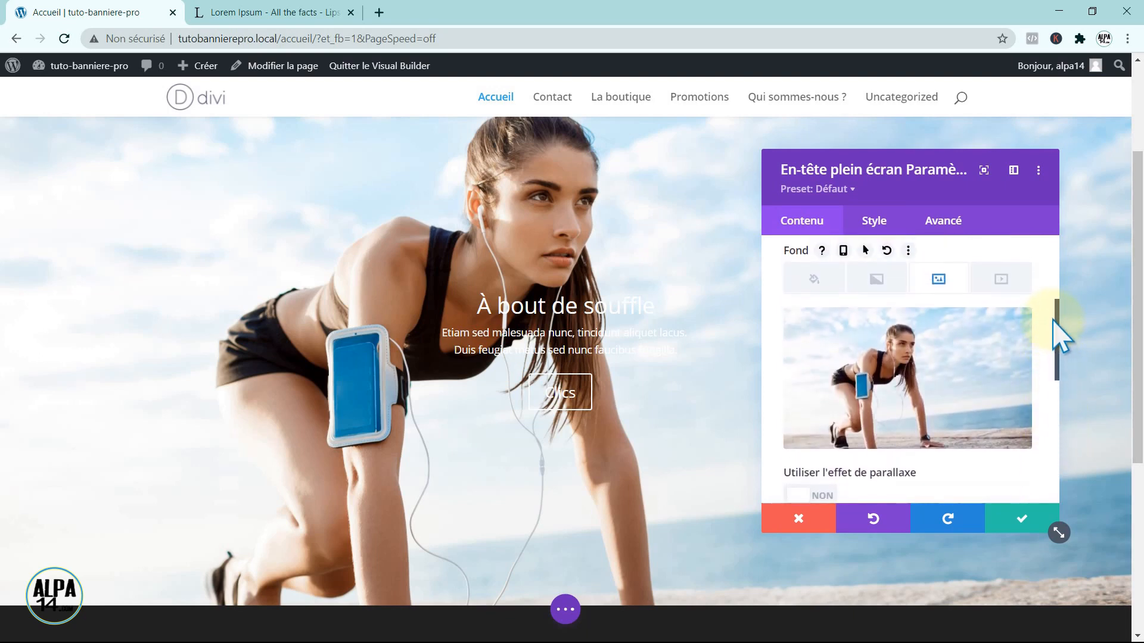
{"action": "left_click", "coordinate": [813, 281]}
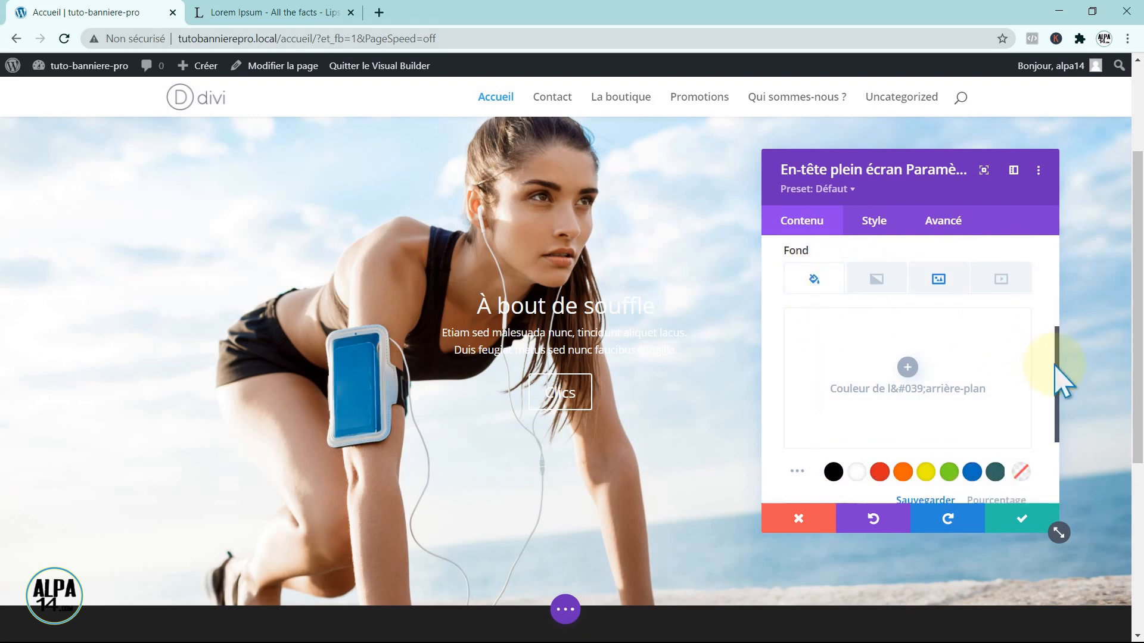
{"action": "left_click_drag", "start_coordinate": [1062, 387], "coordinate": [1064, 414]}
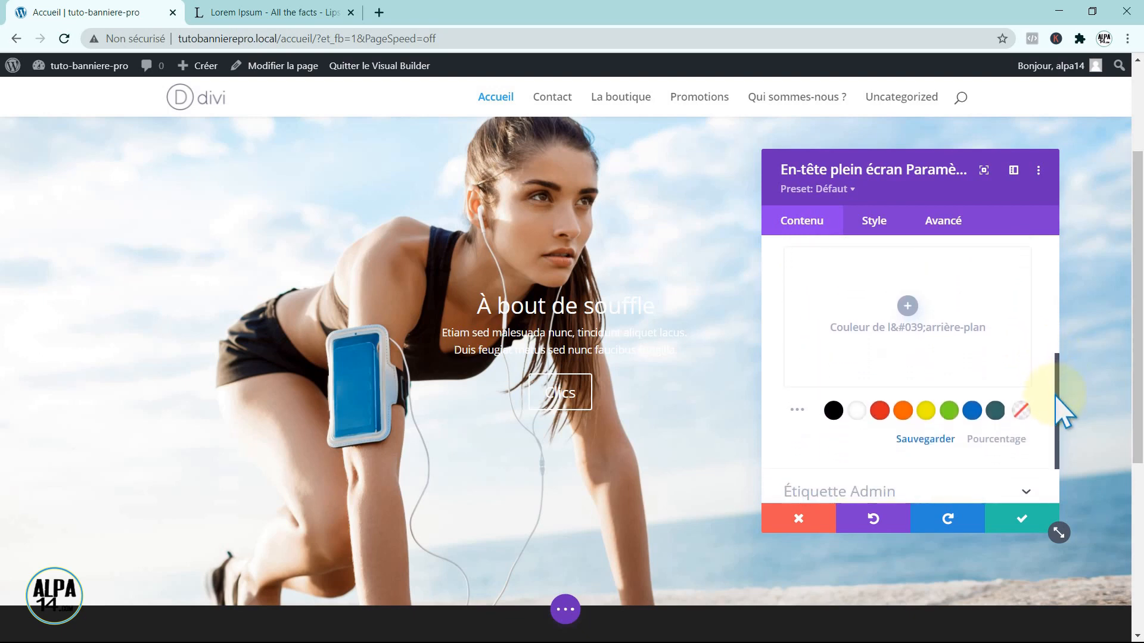
{"action": "left_click", "coordinate": [972, 411]}
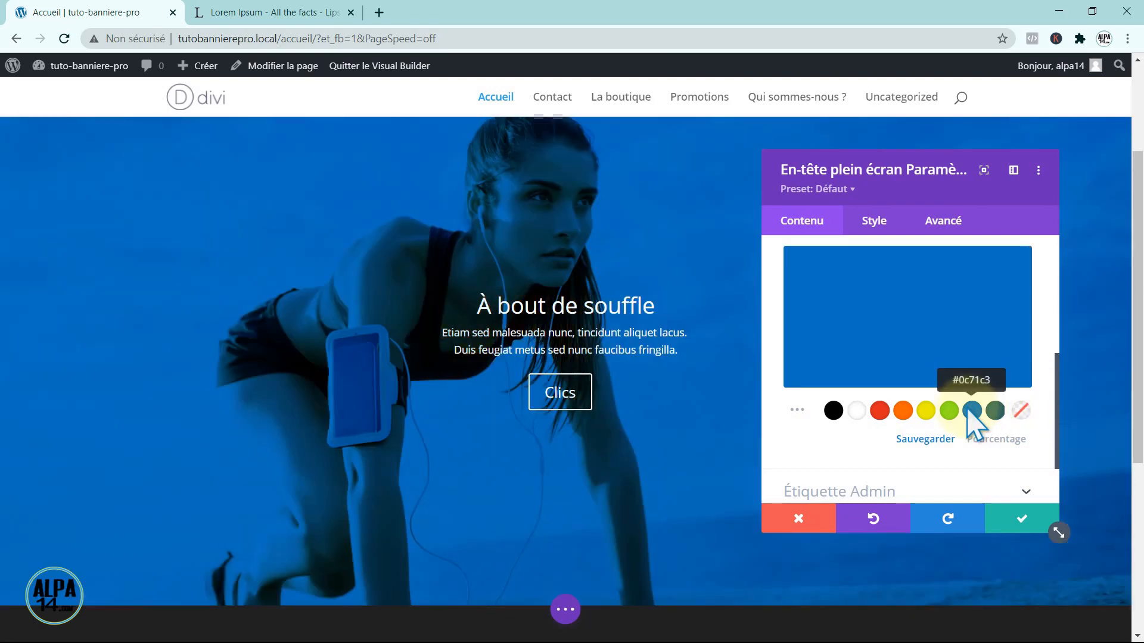
{"action": "mouse_move", "coordinate": [1024, 398]}
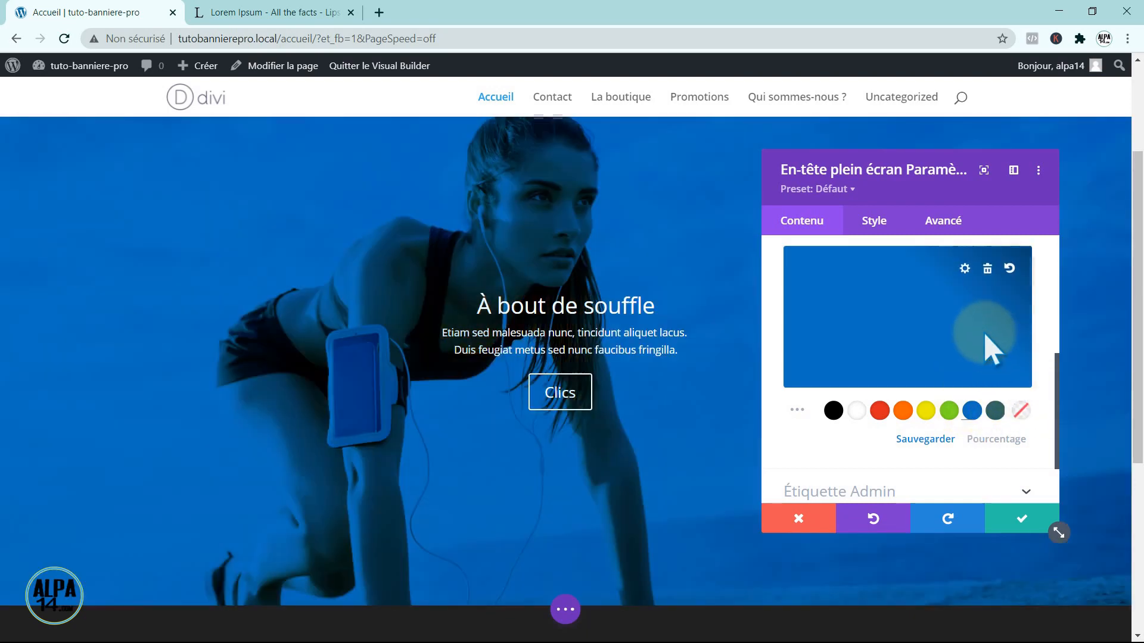
{"action": "left_click", "coordinate": [964, 269]}
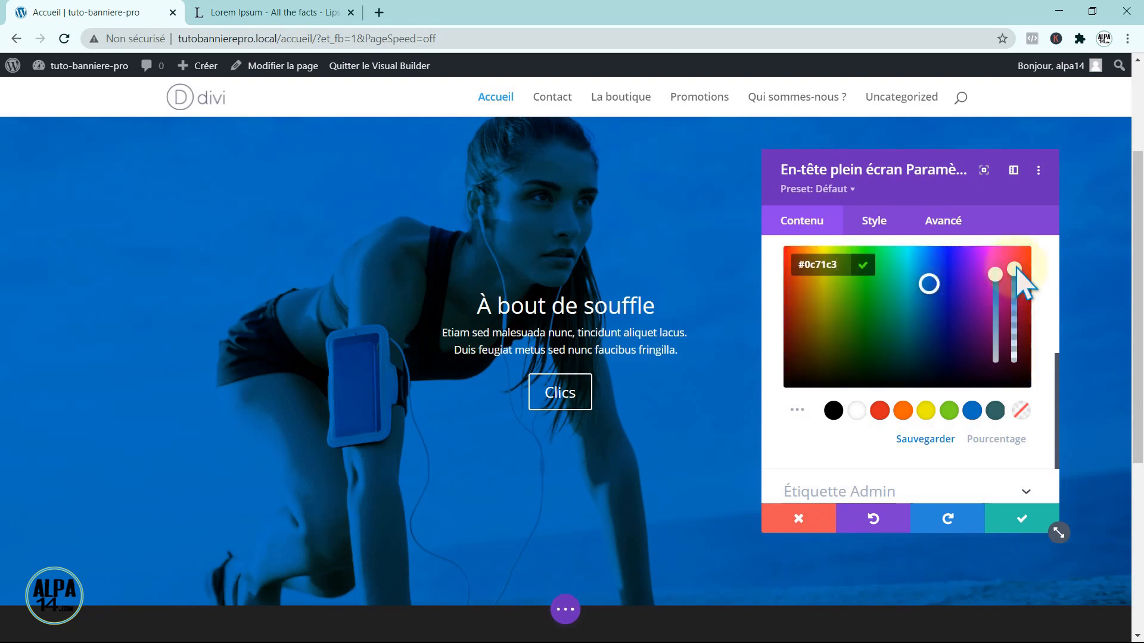
{"action": "left_click_drag", "start_coordinate": [1017, 274], "coordinate": [1012, 320]}
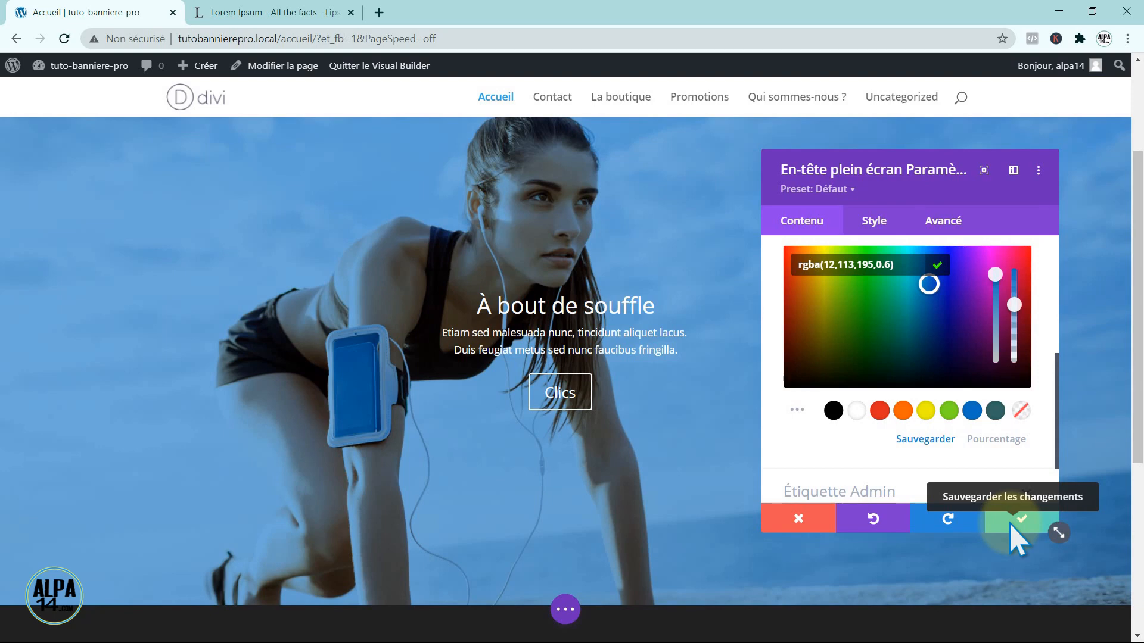
{"action": "left_click", "coordinate": [1015, 448]}
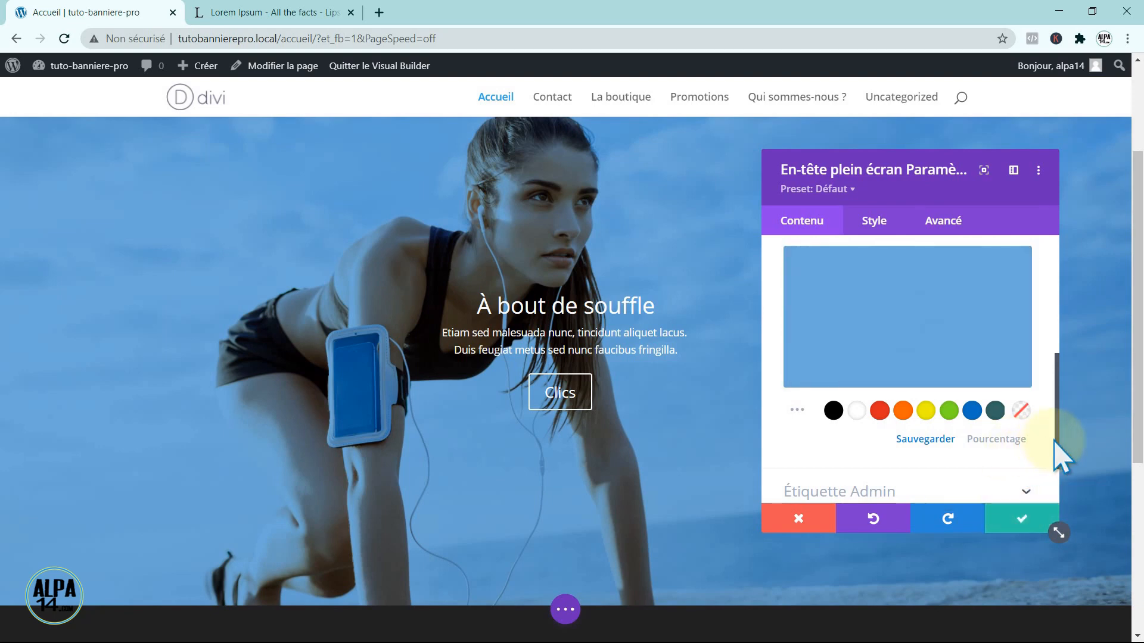
{"action": "left_click_drag", "start_coordinate": [1060, 456], "coordinate": [1052, 330]}
{"action": "left_click", "coordinate": [1025, 424]}
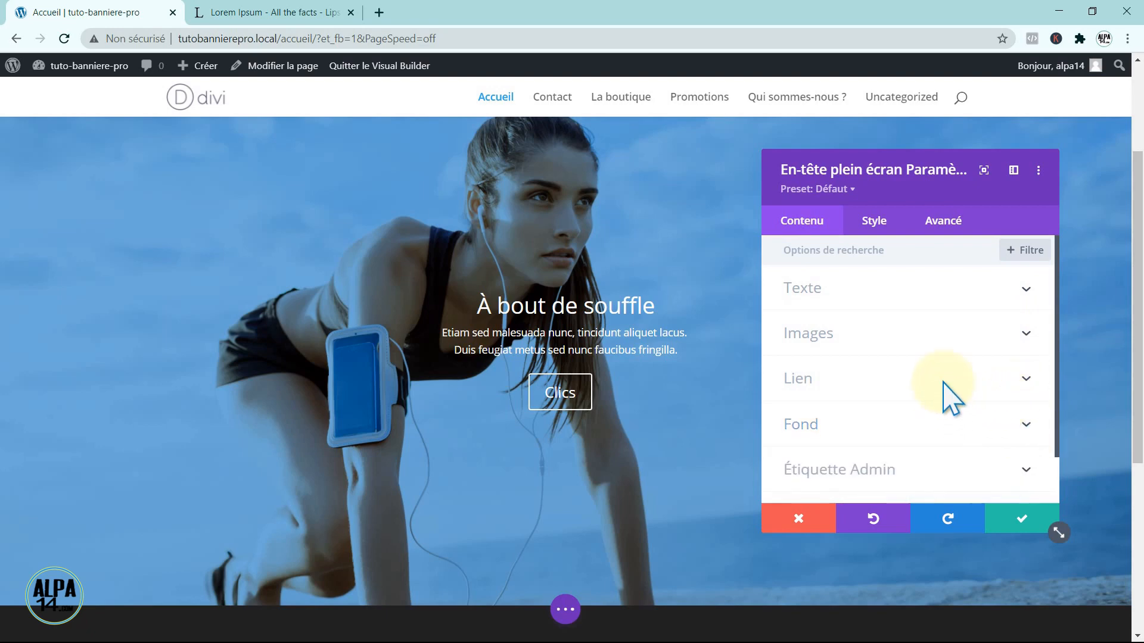
Step: Replace the header's first button label with "La boutique"
{"action": "left_click", "coordinate": [1025, 291]}
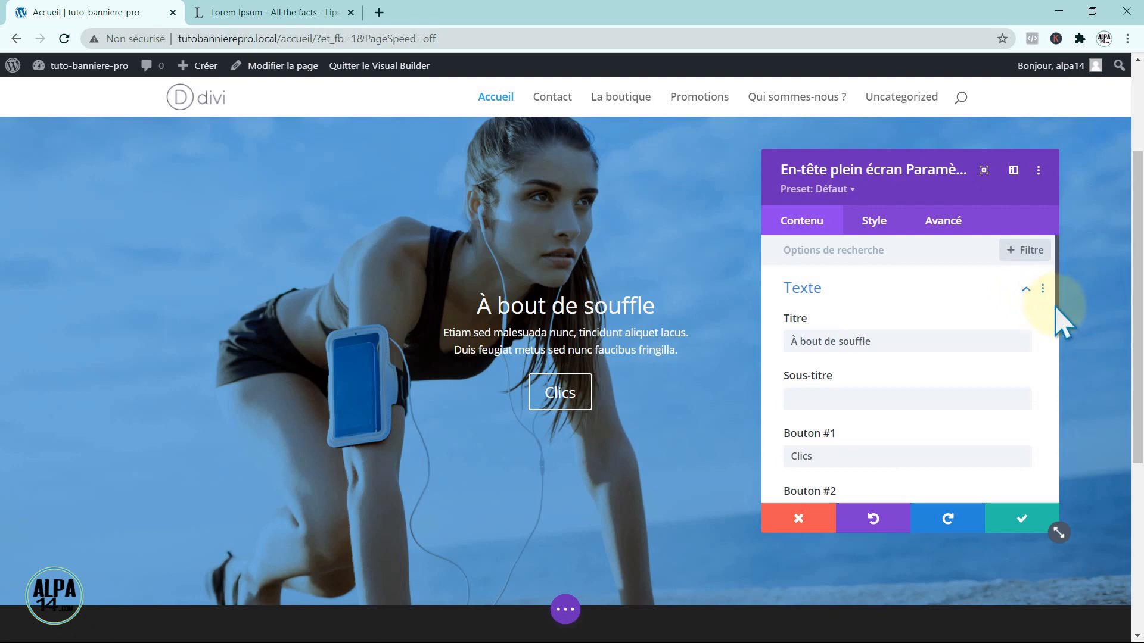
{"action": "scroll", "coordinate": [1043, 321], "scroll_direction": "down", "scroll_amount": 1}
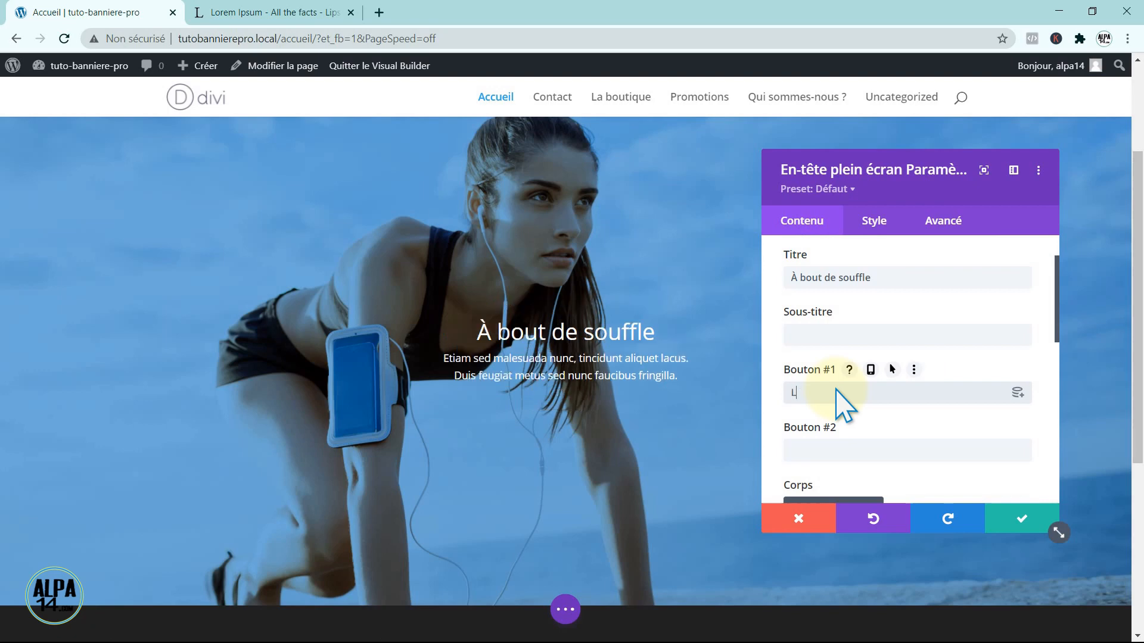
{"action": "type", "text": "a boutique"}
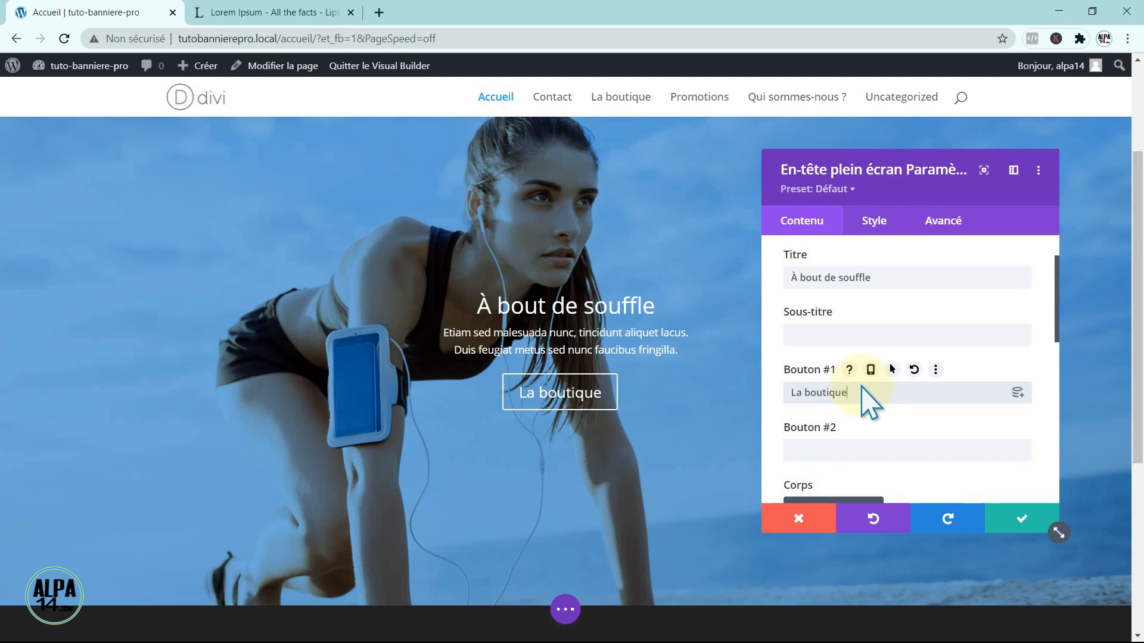
Step: Link the header's first button to the "La boutique" page using a dynamic page link
{"action": "left_click_drag", "start_coordinate": [1055, 305], "coordinate": [1055, 454]}
{"action": "left_click", "coordinate": [1026, 410]}
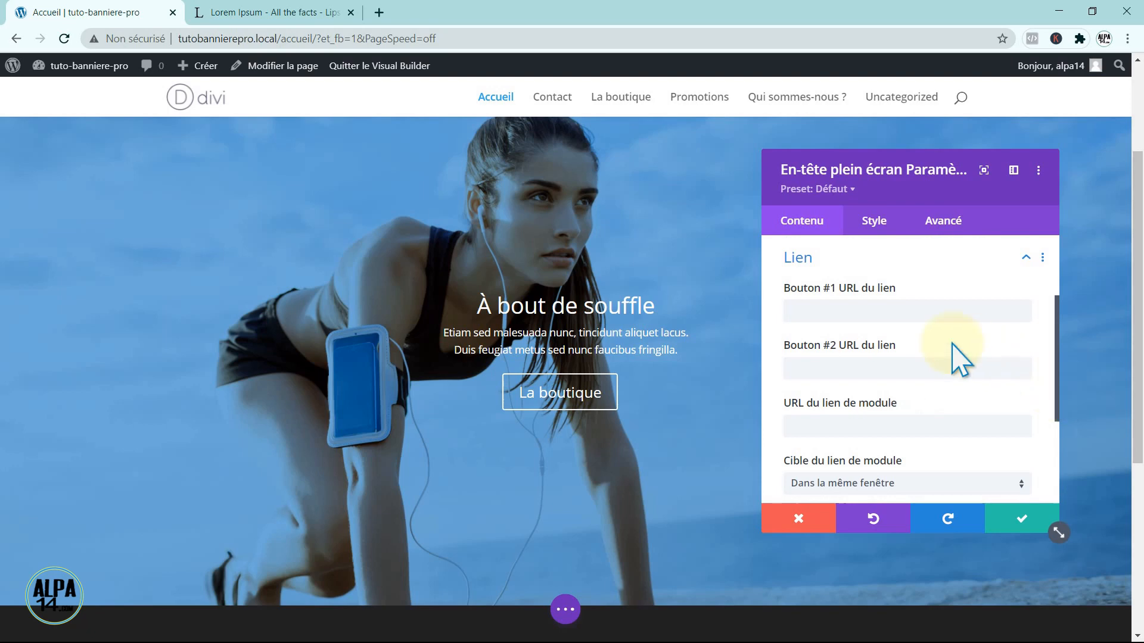
{"action": "left_click", "coordinate": [1017, 309]}
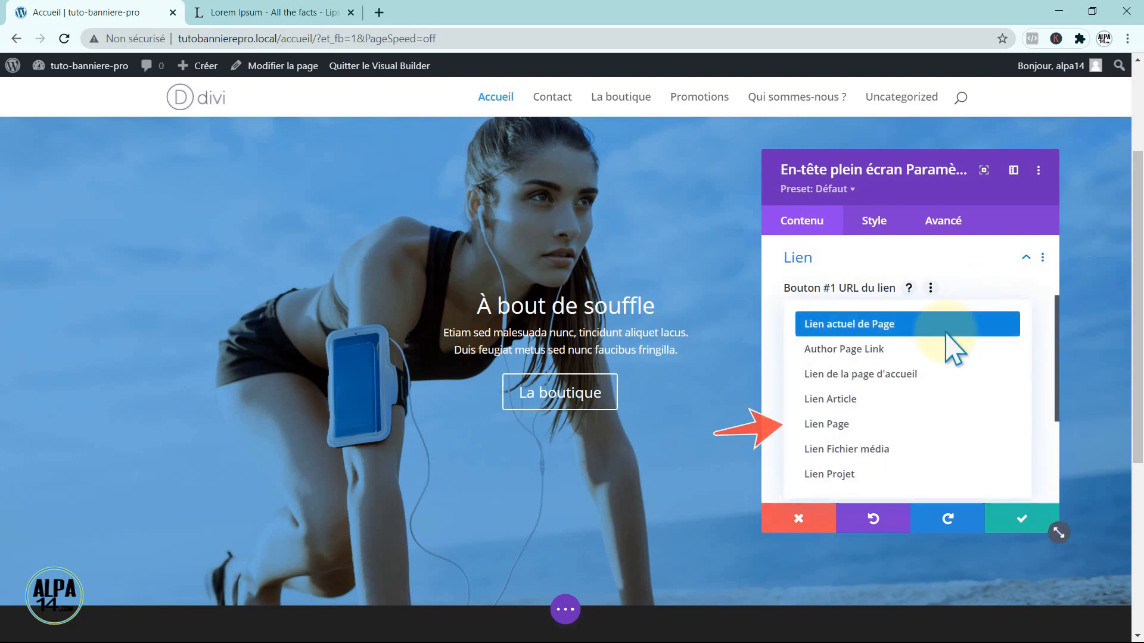
{"action": "left_click", "coordinate": [858, 424]}
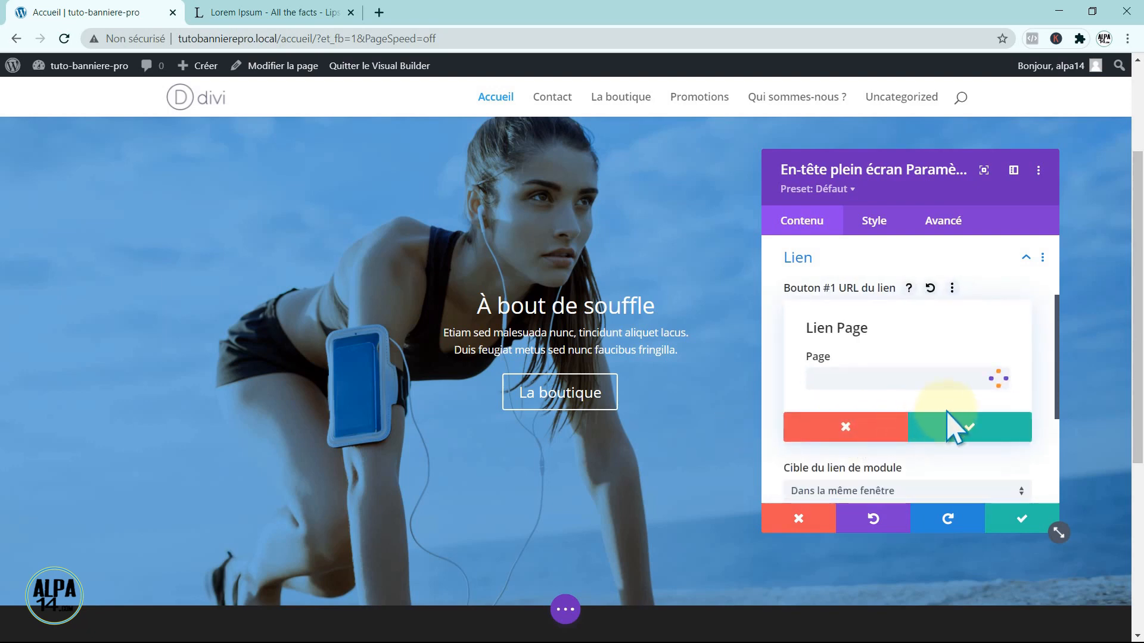
{"action": "left_click", "coordinate": [1001, 381]}
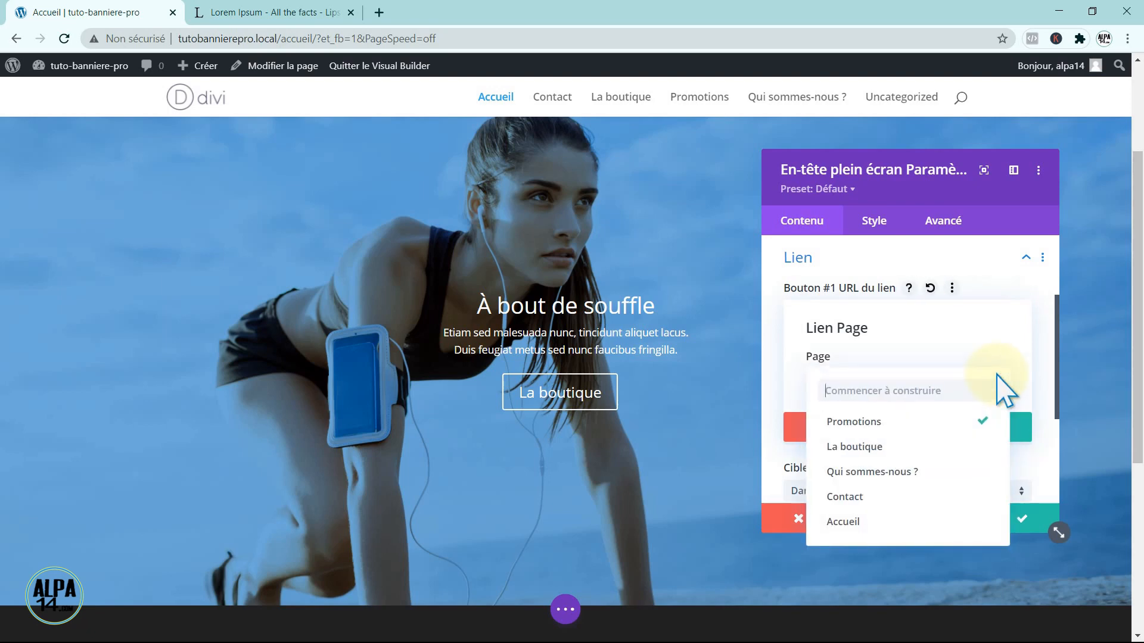
{"action": "left_click", "coordinate": [858, 447]}
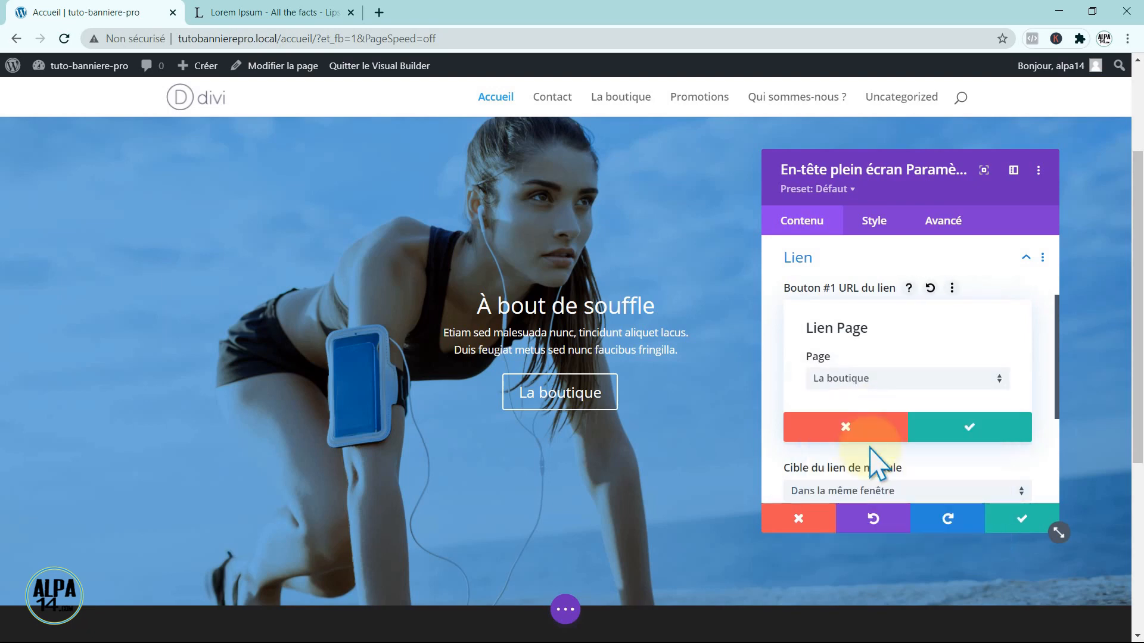
{"action": "left_click", "coordinate": [969, 431]}
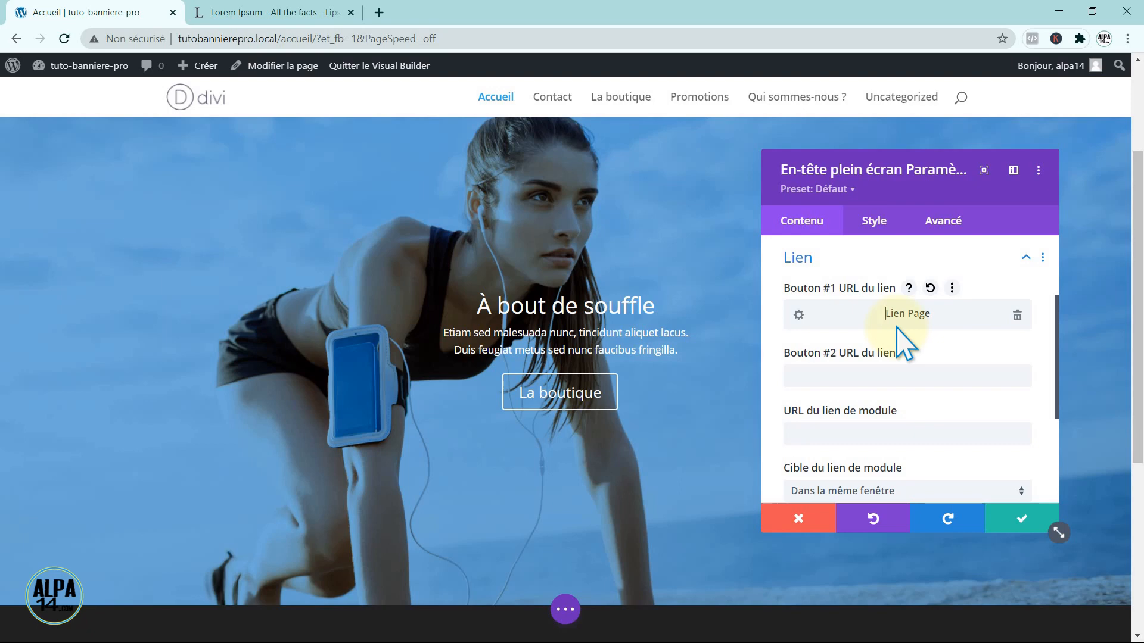
{"action": "left_click", "coordinate": [858, 311]}
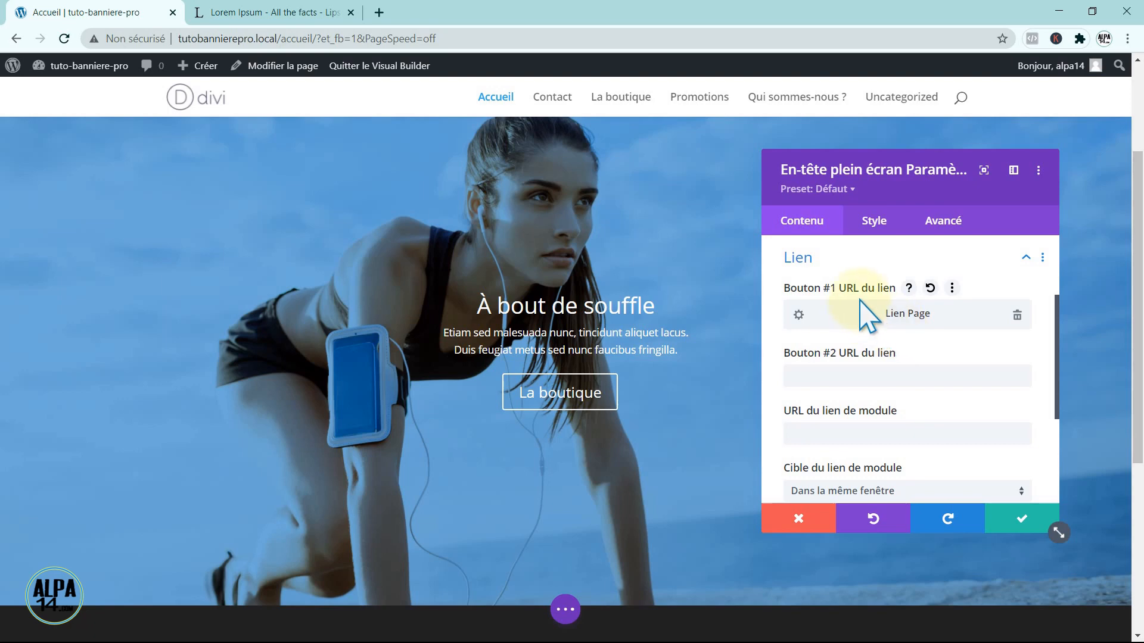
Step: Set the header title's font to Poppins with the Semi Gras weight
{"action": "left_click", "coordinate": [875, 235]}
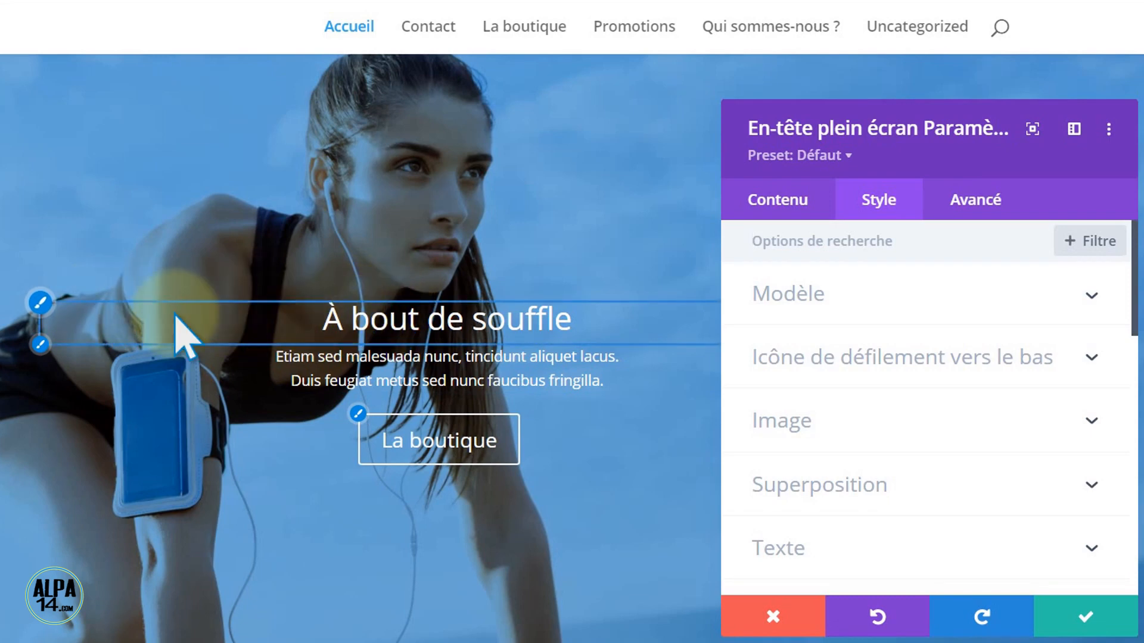
{"action": "left_click", "coordinate": [40, 302]}
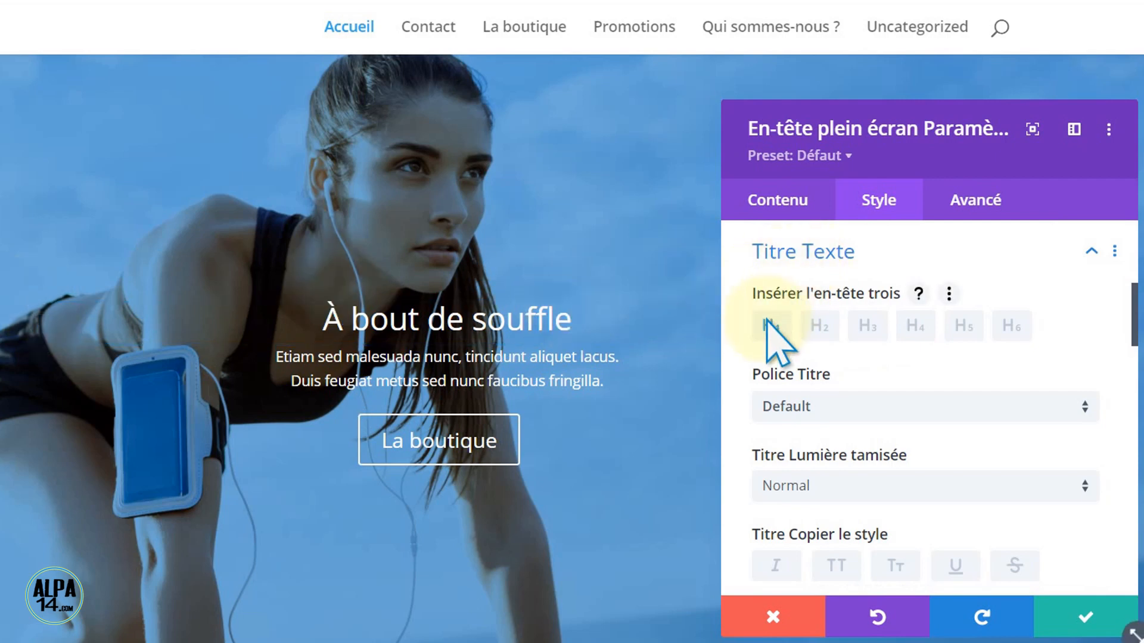
{"action": "left_click", "coordinate": [1085, 407]}
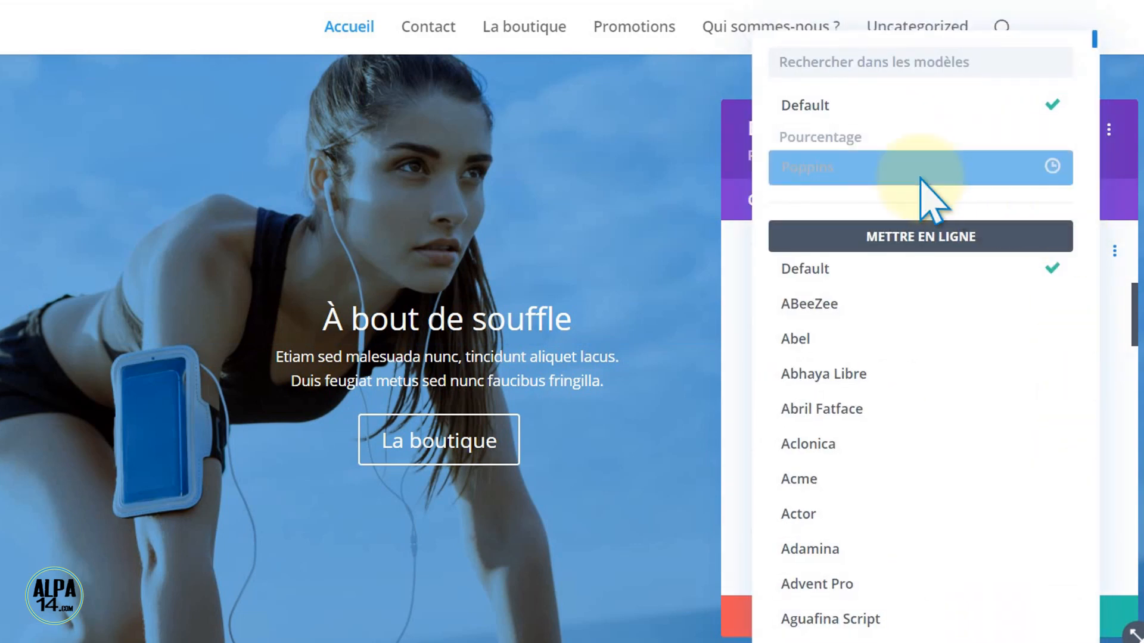
{"action": "left_click", "coordinate": [811, 170]}
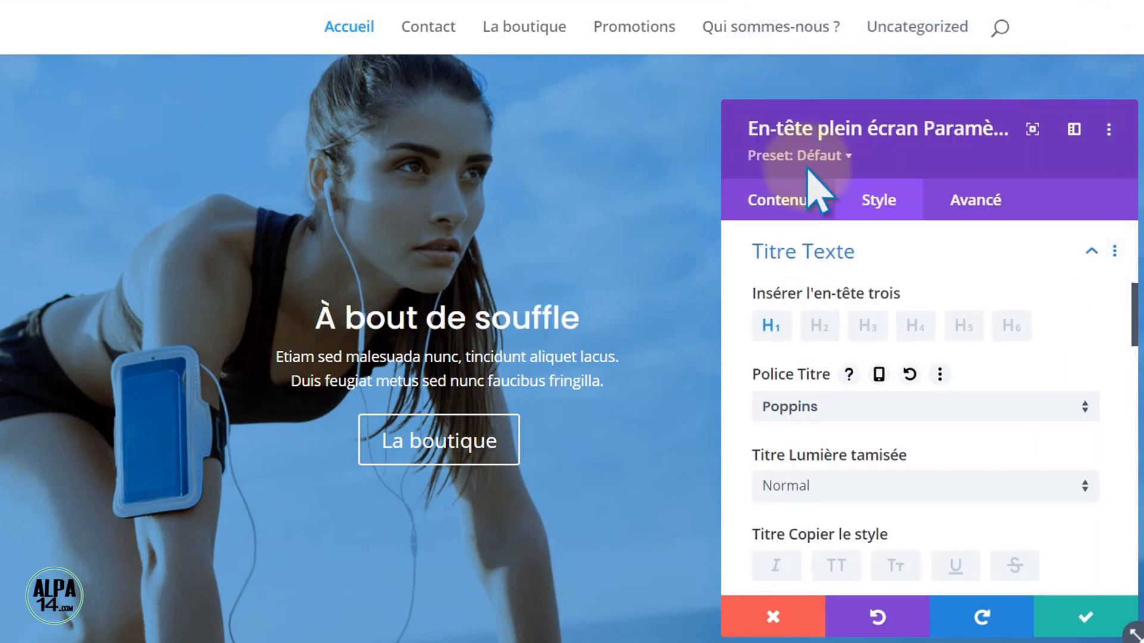
{"action": "left_click", "coordinate": [1079, 486]}
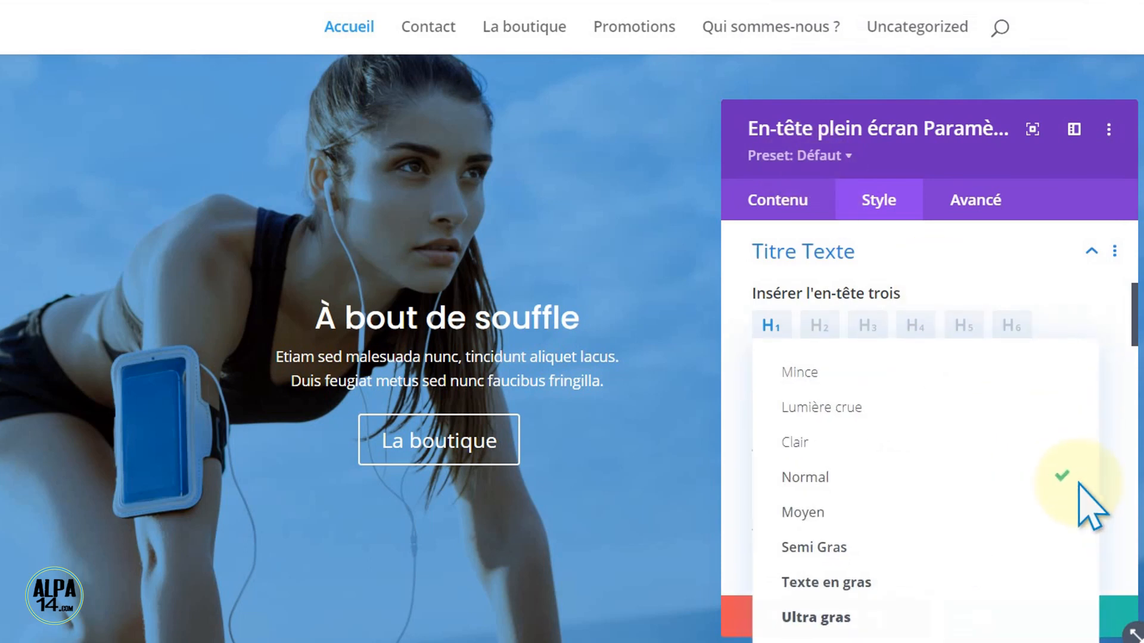
{"action": "left_click", "coordinate": [897, 548]}
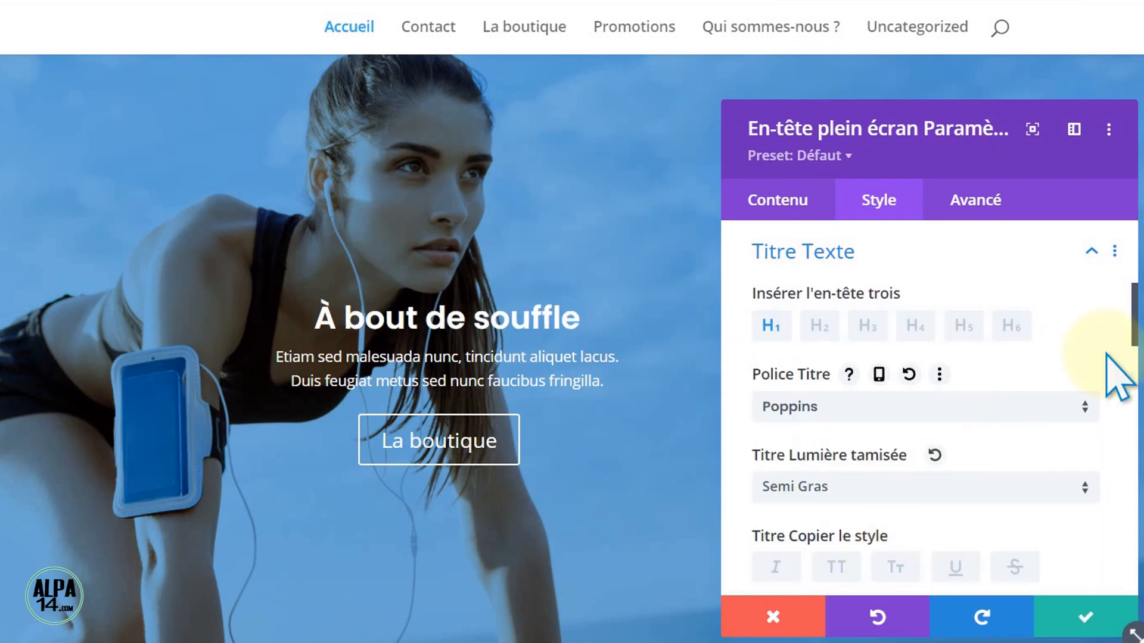
Step: Make the header title all uppercase and set its text size to 45px
{"action": "left_click_drag", "start_coordinate": [1136, 319], "coordinate": [1135, 352]}
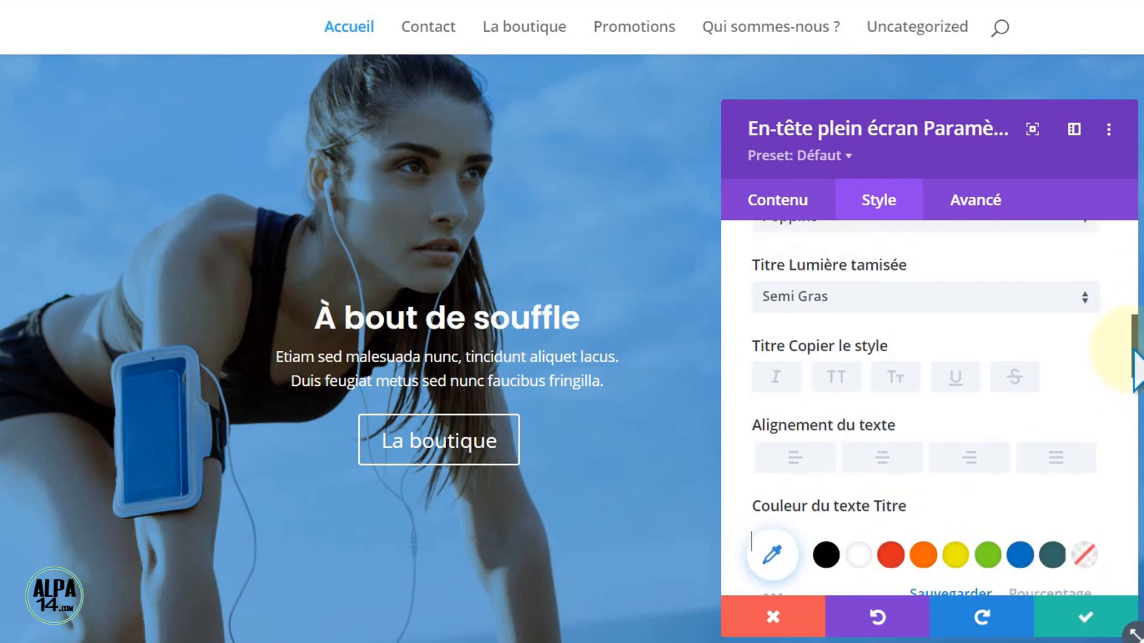
{"action": "left_click", "coordinate": [835, 377]}
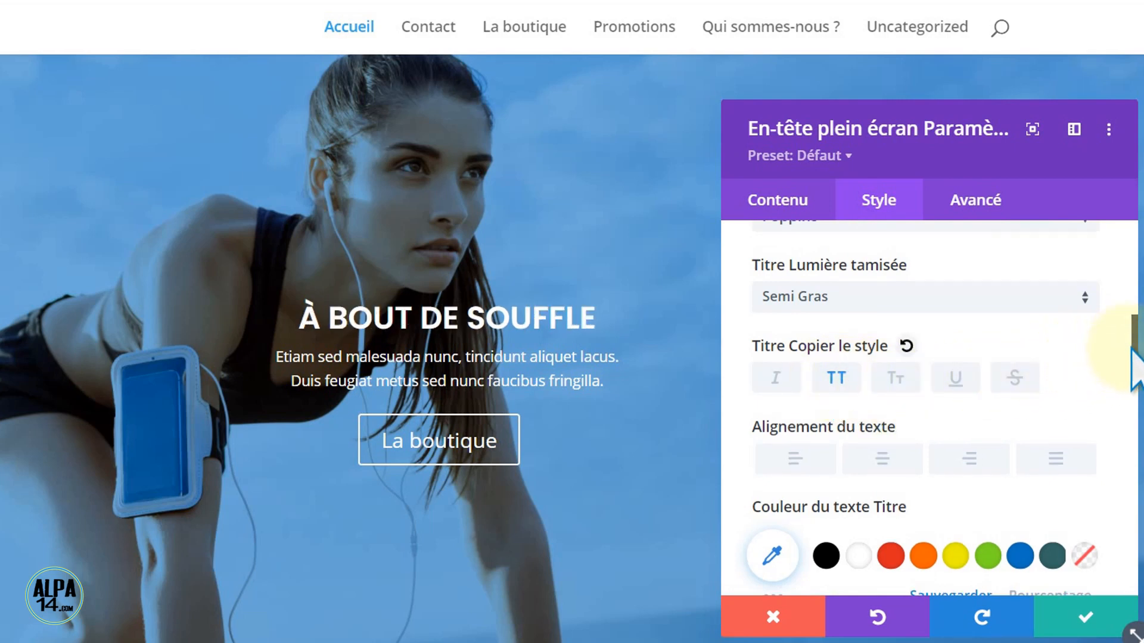
{"action": "left_click_drag", "start_coordinate": [1132, 350], "coordinate": [1132, 383]}
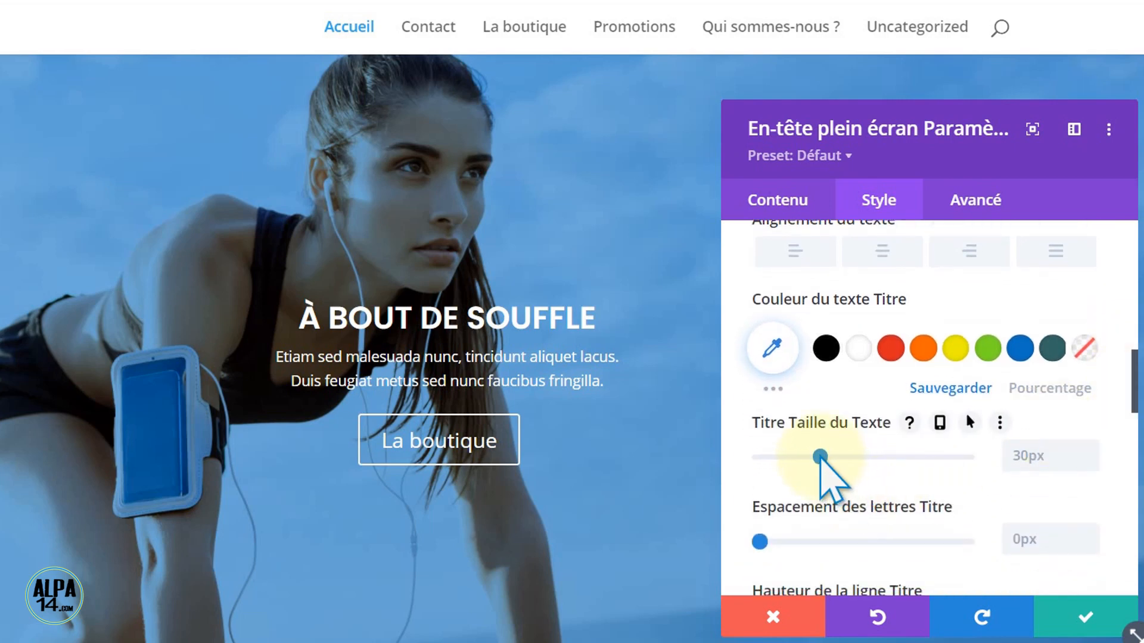
{"action": "left_click_drag", "start_coordinate": [820, 457], "coordinate": [851, 458]}
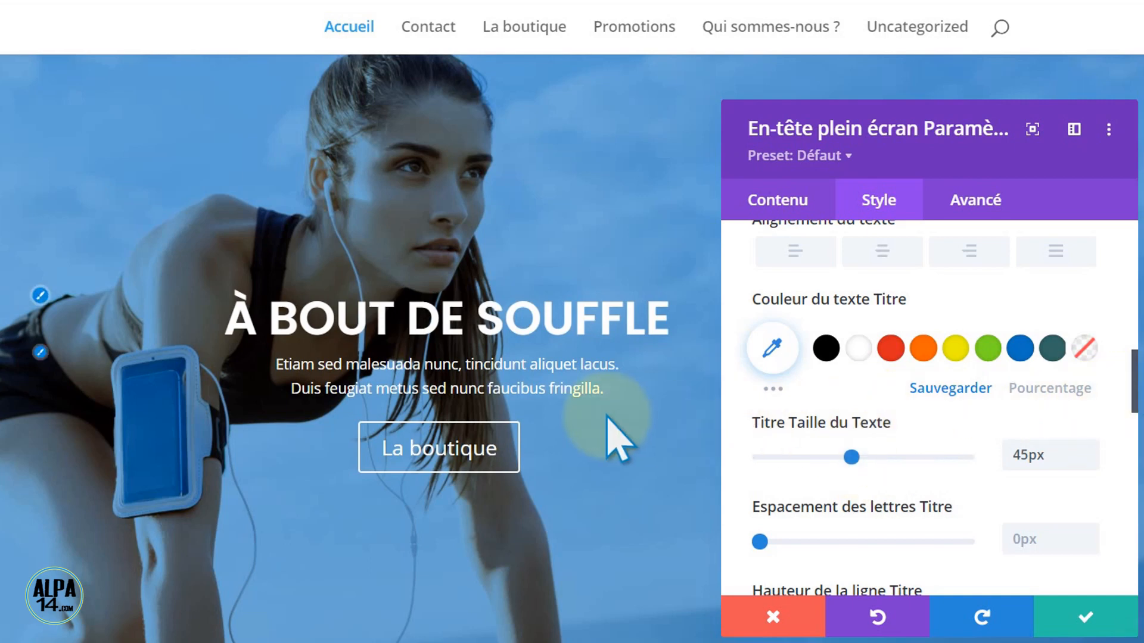
Step: Set the header body text's font to Poppins
{"action": "left_click", "coordinate": [34, 360]}
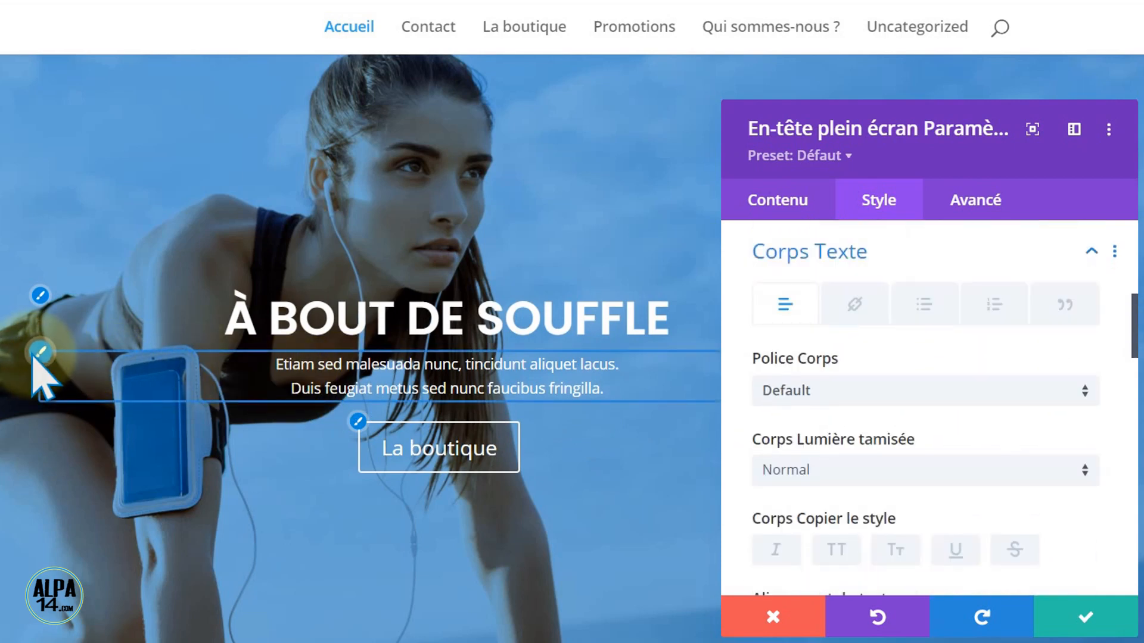
{"action": "left_click", "coordinate": [1079, 384]}
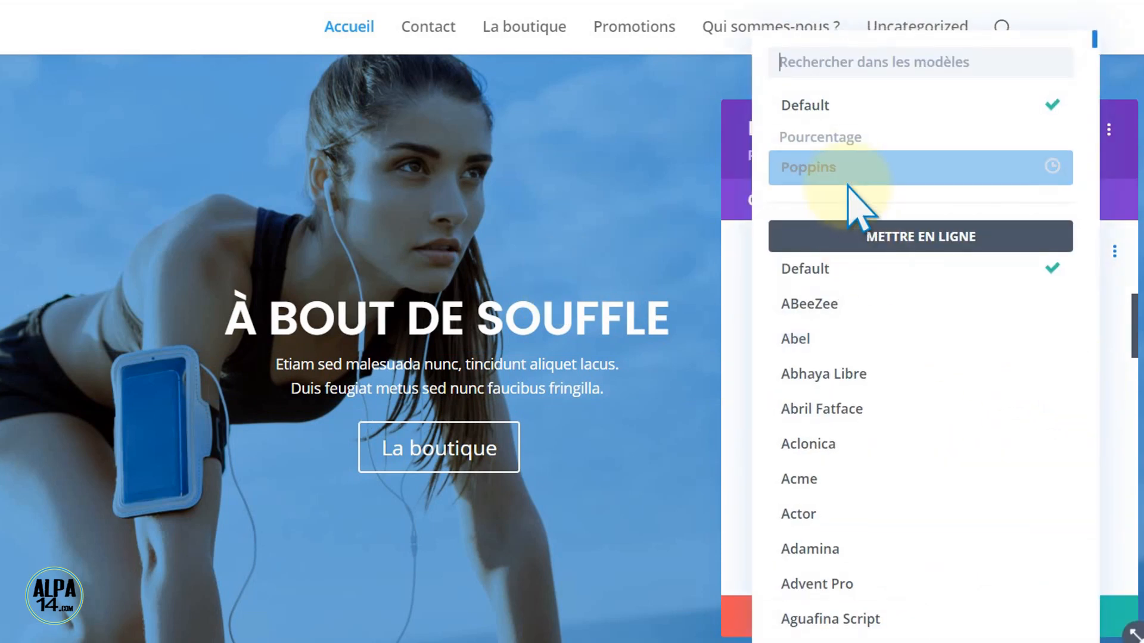
{"action": "left_click", "coordinate": [857, 191]}
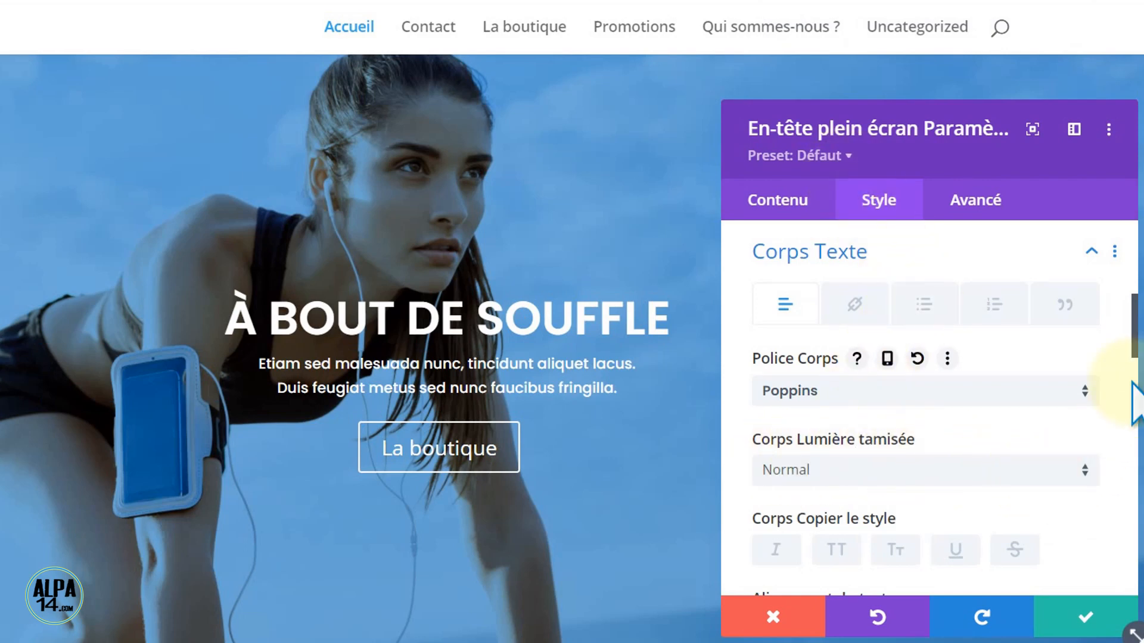
{"action": "left_click_drag", "start_coordinate": [1132, 305], "coordinate": [1135, 368]}
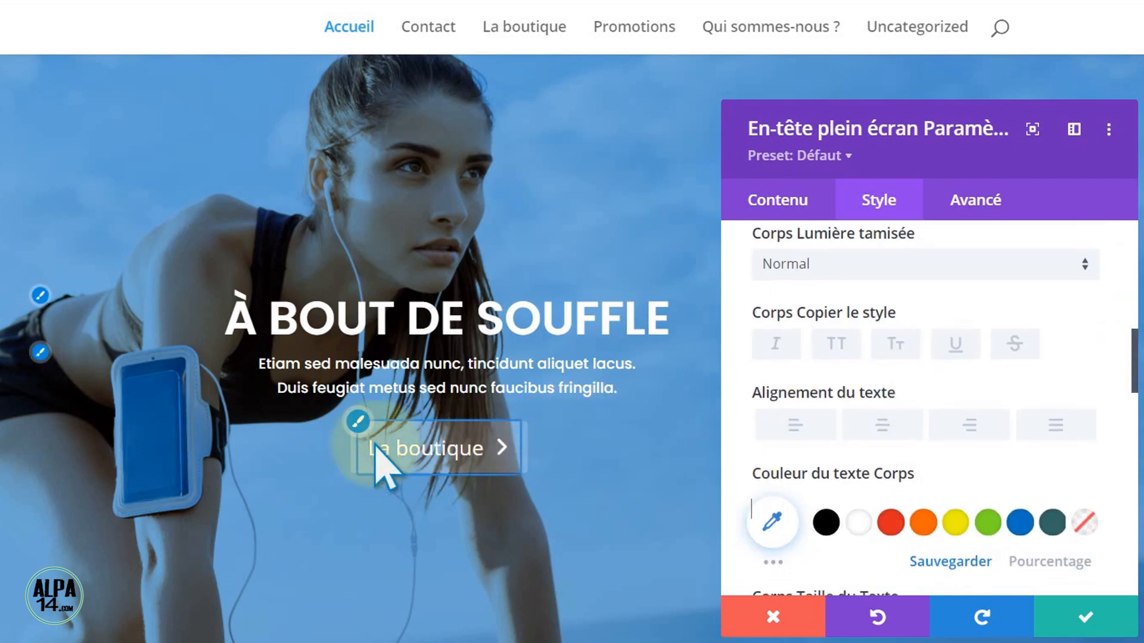
Step: Enable custom styles for the header's first button and set its text size to 28px
{"action": "left_click", "coordinate": [350, 417]}
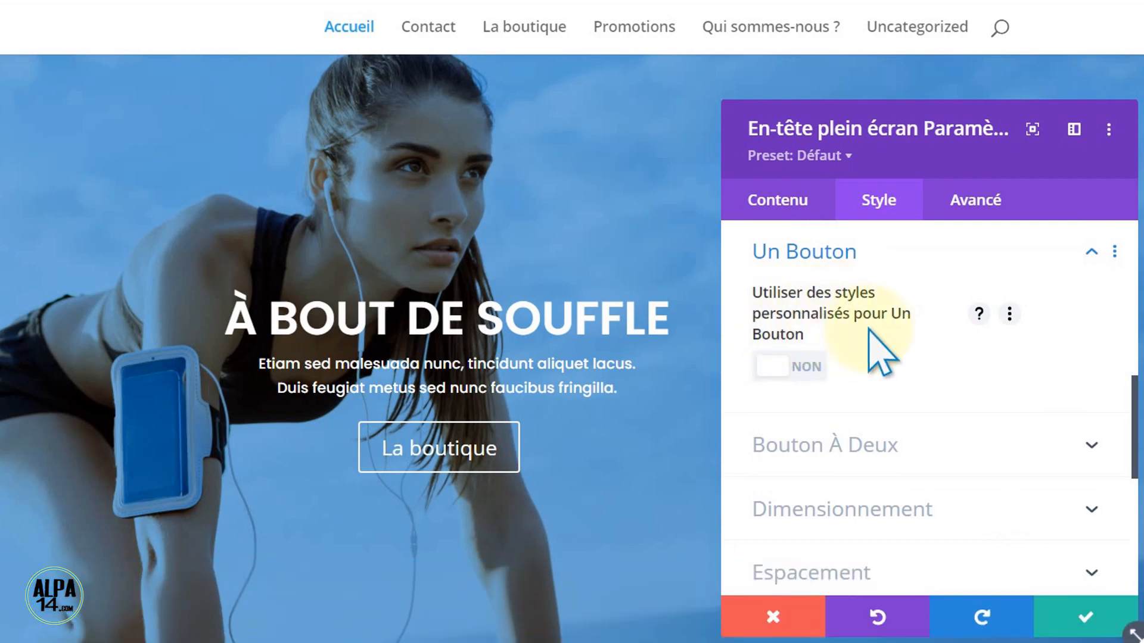
{"action": "left_click", "coordinate": [786, 367]}
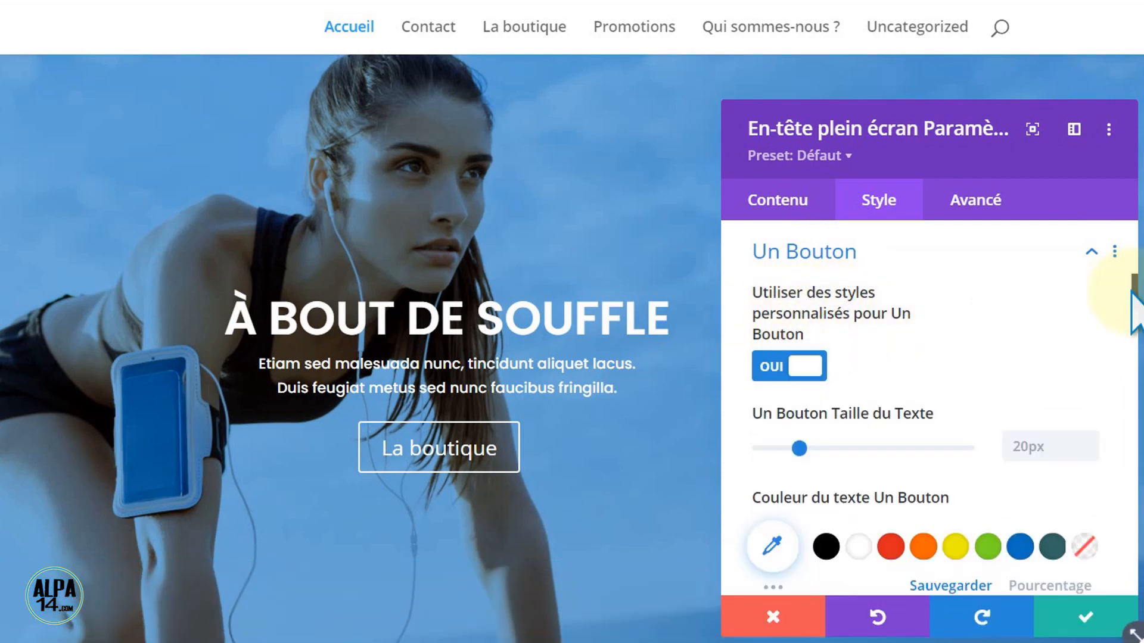
{"action": "scroll", "coordinate": [1125, 301], "scroll_direction": "down", "scroll_amount": 2}
{"action": "scroll", "coordinate": [1126, 301], "scroll_direction": "up", "scroll_amount": 1}
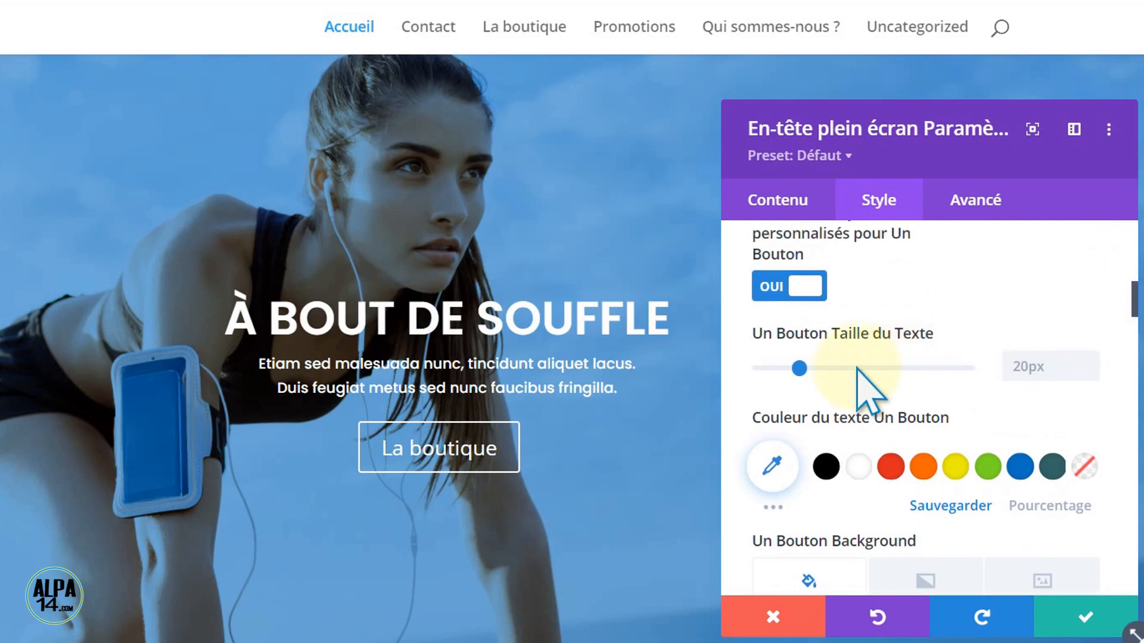
{"action": "mouse_move", "coordinate": [809, 373]}
{"action": "left_mouse_down"}
{"action": "mouse_move", "coordinate": [827, 375]}
{"action": "mouse_move", "coordinate": [801, 374]}
{"action": "mouse_move", "coordinate": [825, 372]}
{"action": "mouse_move", "coordinate": [816, 369]}
{"action": "left_mouse_up"}
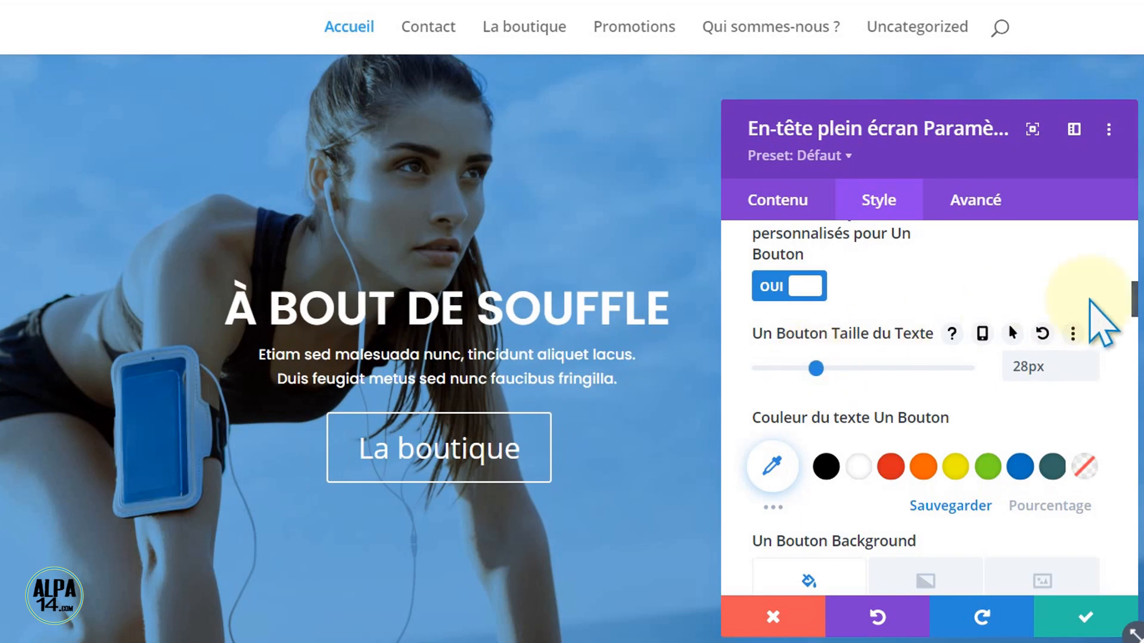
Step: Set the first button's border radius to 6px
{"action": "scroll", "coordinate": [1135, 310], "scroll_direction": "down", "scroll_amount": 4}
{"action": "scroll", "coordinate": [1135, 312], "scroll_direction": "up", "scroll_amount": 3}
{"action": "left_click_drag", "start_coordinate": [1134, 305], "coordinate": [1124, 355]}
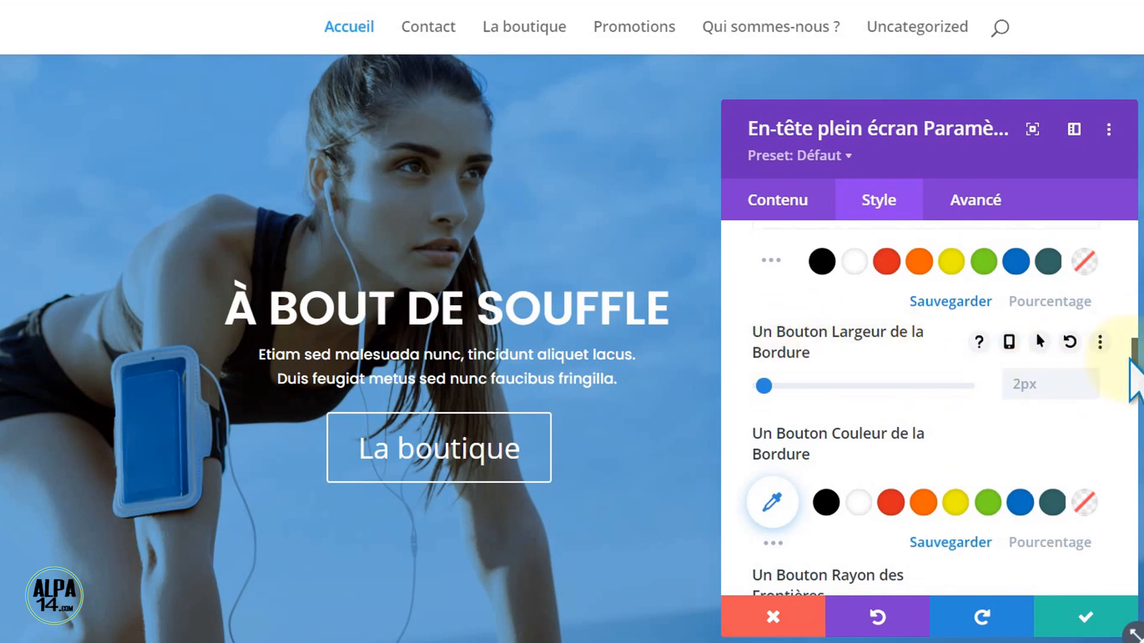
{"action": "left_click_drag", "start_coordinate": [1133, 361], "coordinate": [1134, 381]}
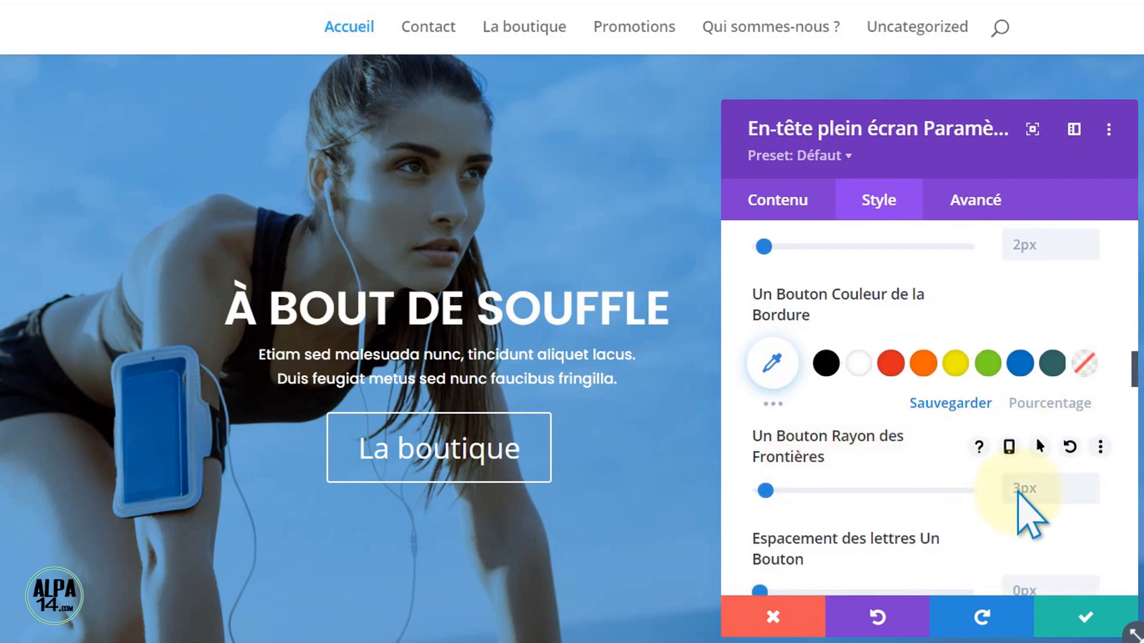
{"action": "left_click", "coordinate": [1088, 482]}
{"action": "key", "text": "Up"}
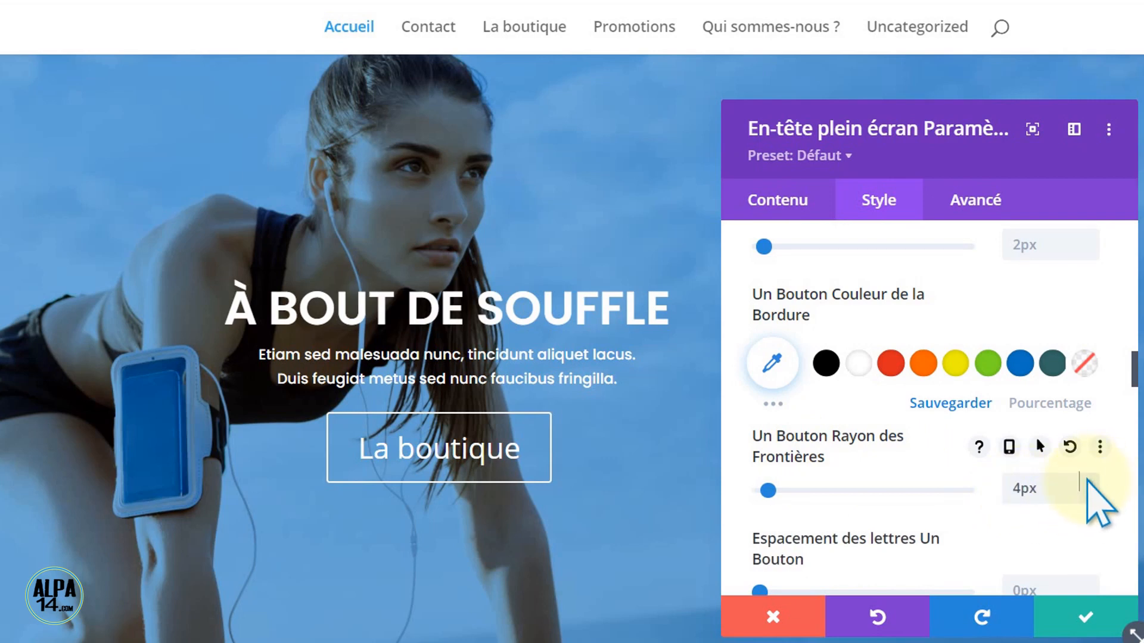
{"action": "key", "text": "Up"}
{"action": "key", "text": "Up"}
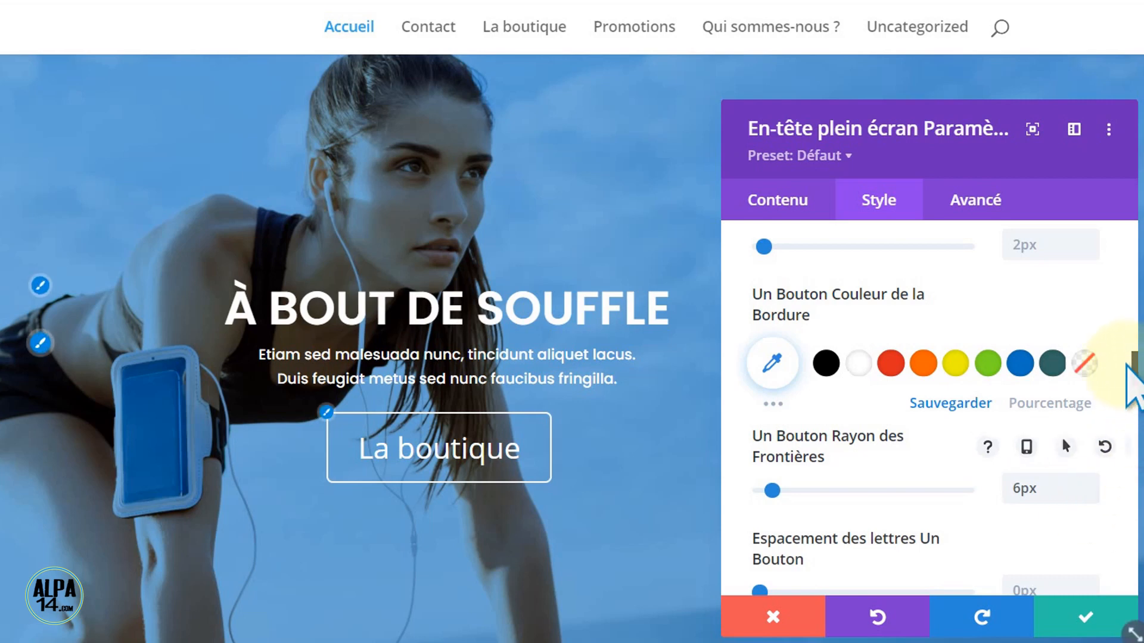
Step: Set the first button's font to Poppins
{"action": "left_click_drag", "start_coordinate": [1128, 366], "coordinate": [1133, 406]}
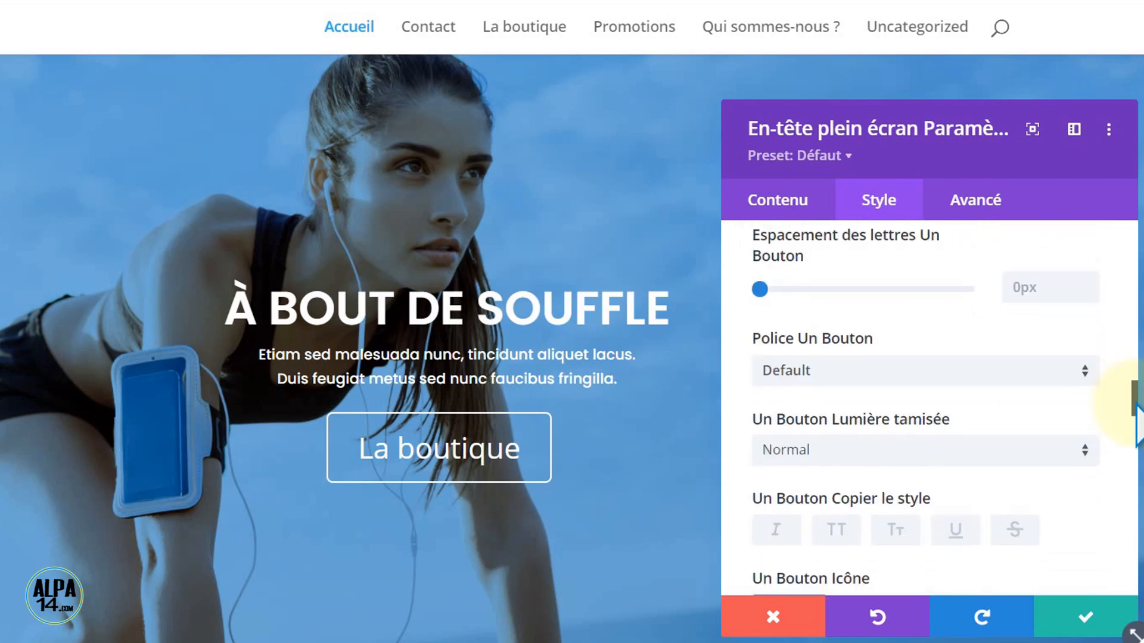
{"action": "left_click", "coordinate": [1082, 369]}
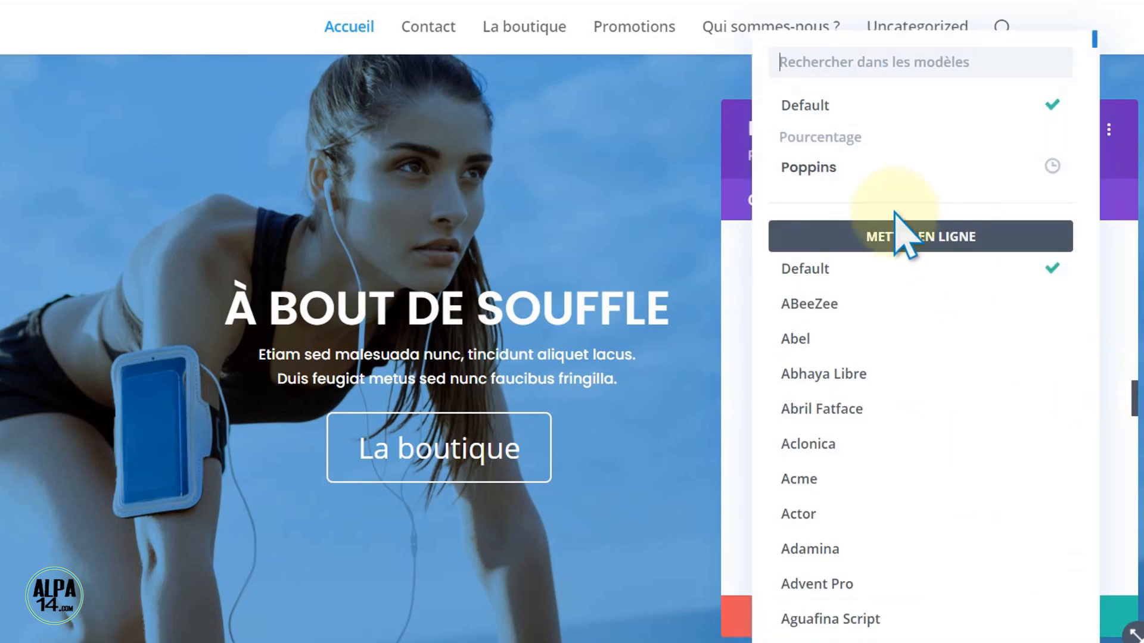
{"action": "left_click", "coordinate": [881, 174]}
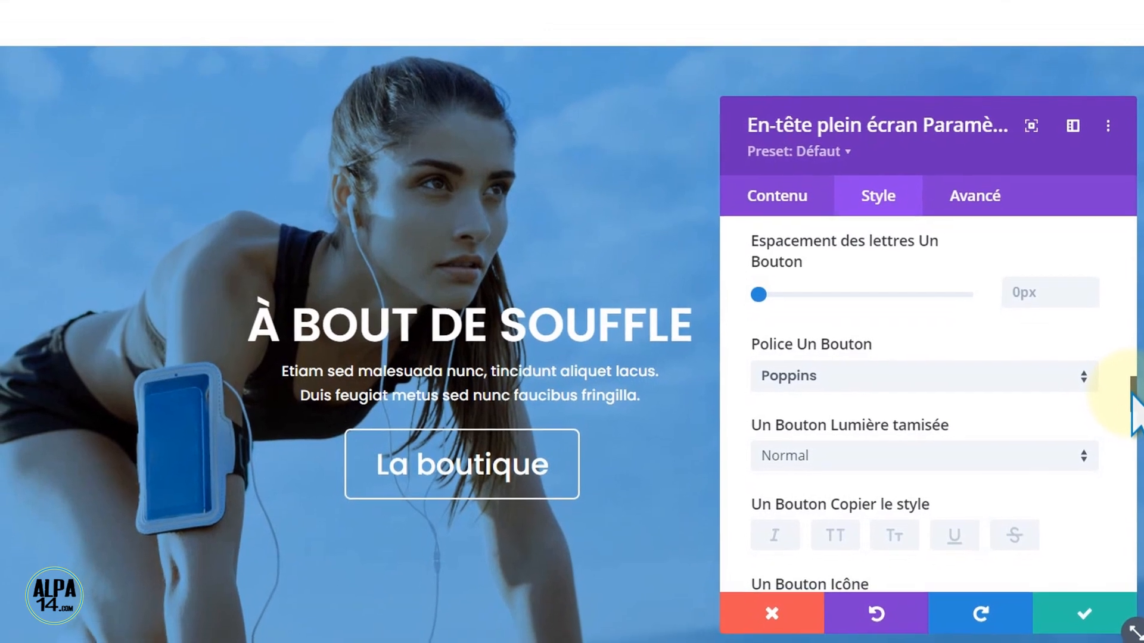
Step: Give the first button an orange background and save the header module's settings
{"action": "left_click_drag", "start_coordinate": [1133, 394], "coordinate": [1137, 345]}
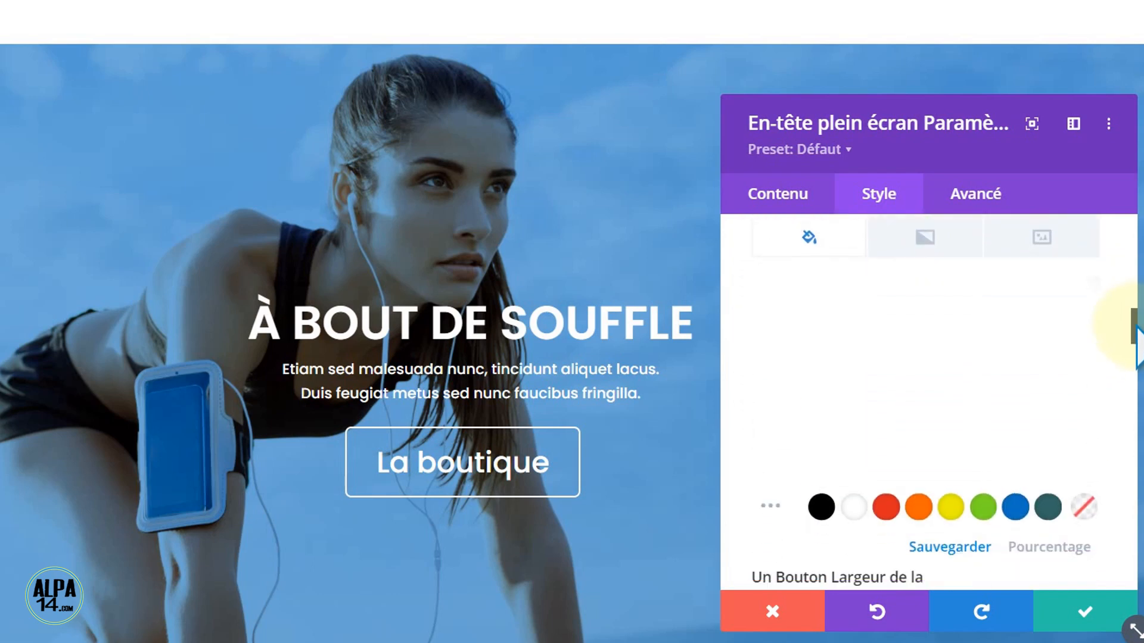
{"action": "left_click", "coordinate": [913, 506]}
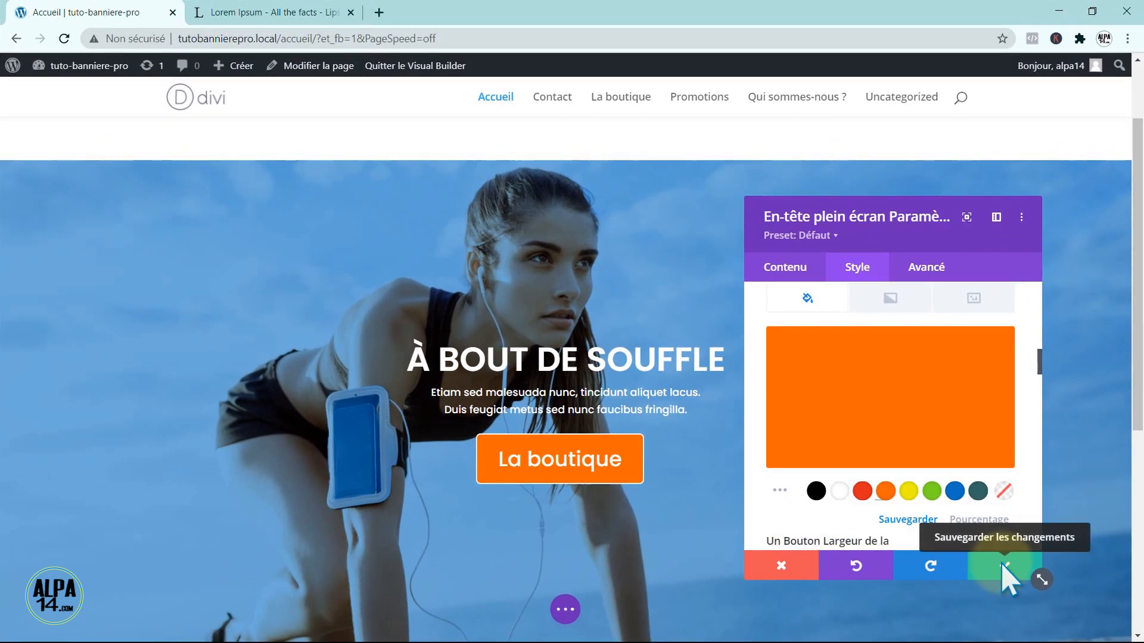
{"action": "left_click", "coordinate": [1005, 566]}
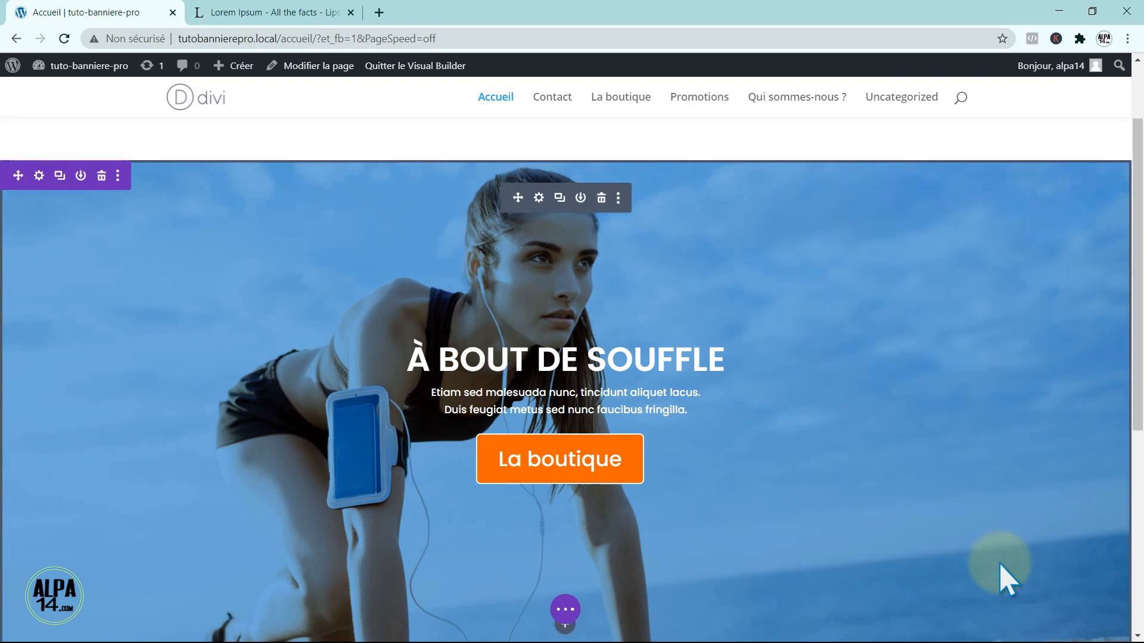
Step: Delete the empty section above the full-screen header
{"action": "mouse_move", "coordinate": [1139, 414]}
{"action": "left_mouse_down"}
{"action": "mouse_move", "coordinate": [1139, 452]}
{"action": "mouse_move", "coordinate": [1141, 428]}
{"action": "left_mouse_up"}
{"action": "scroll", "coordinate": [1140, 420], "scroll_direction": "up", "scroll_amount": 3}
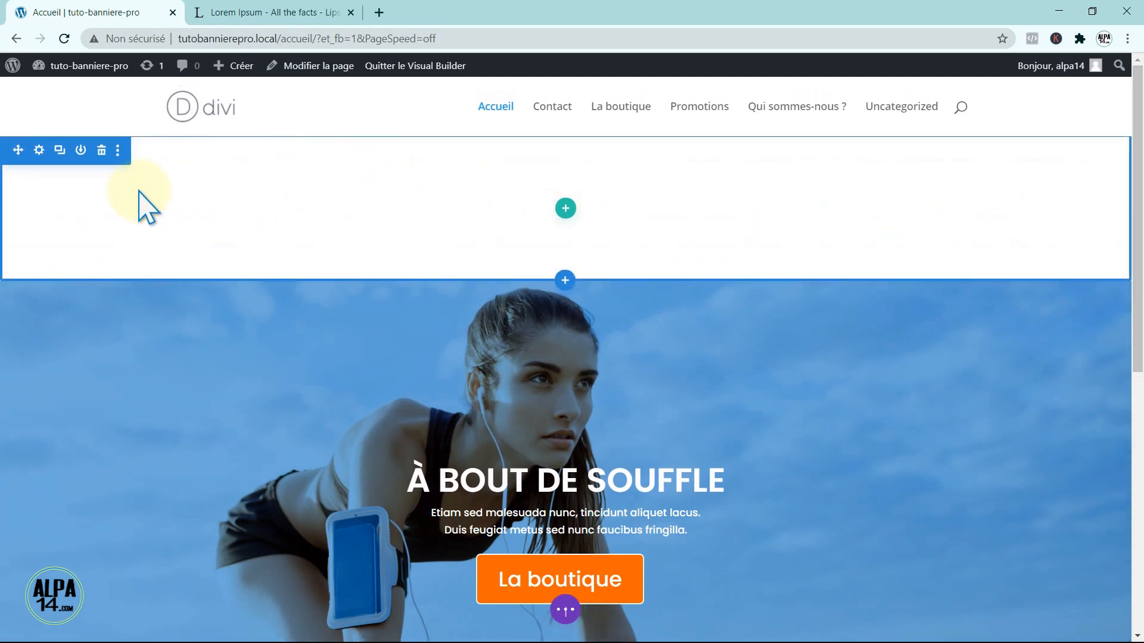
{"action": "left_click", "coordinate": [101, 150]}
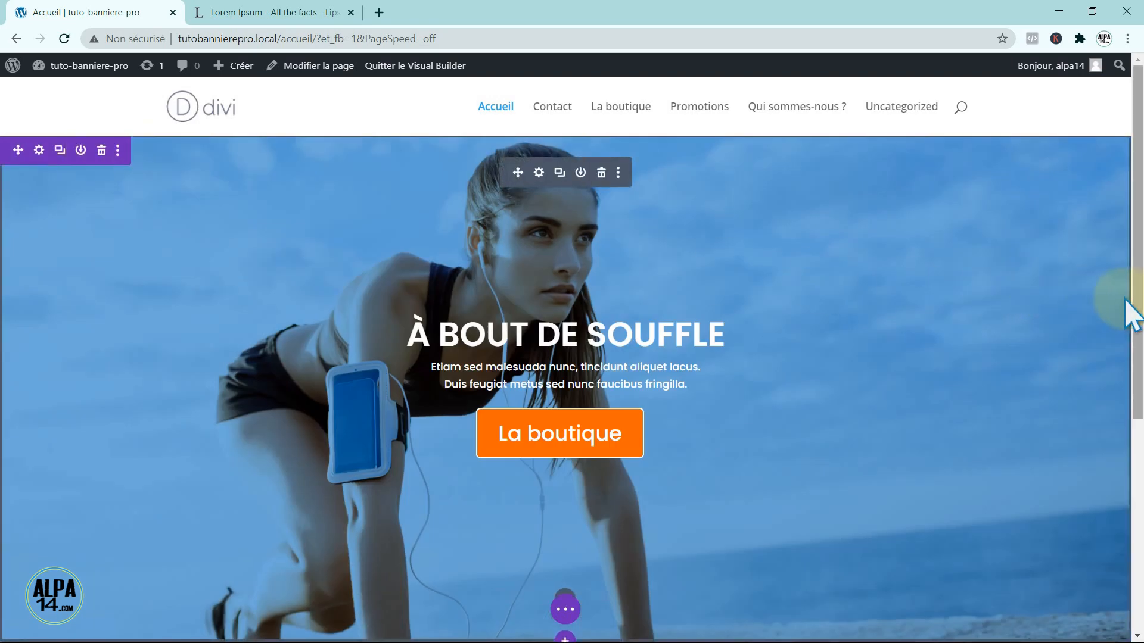
Step: Add a Normal section below the header and dismiss the row layout choice without inserting a row
{"action": "left_click_drag", "start_coordinate": [1137, 298], "coordinate": [1138, 322]}
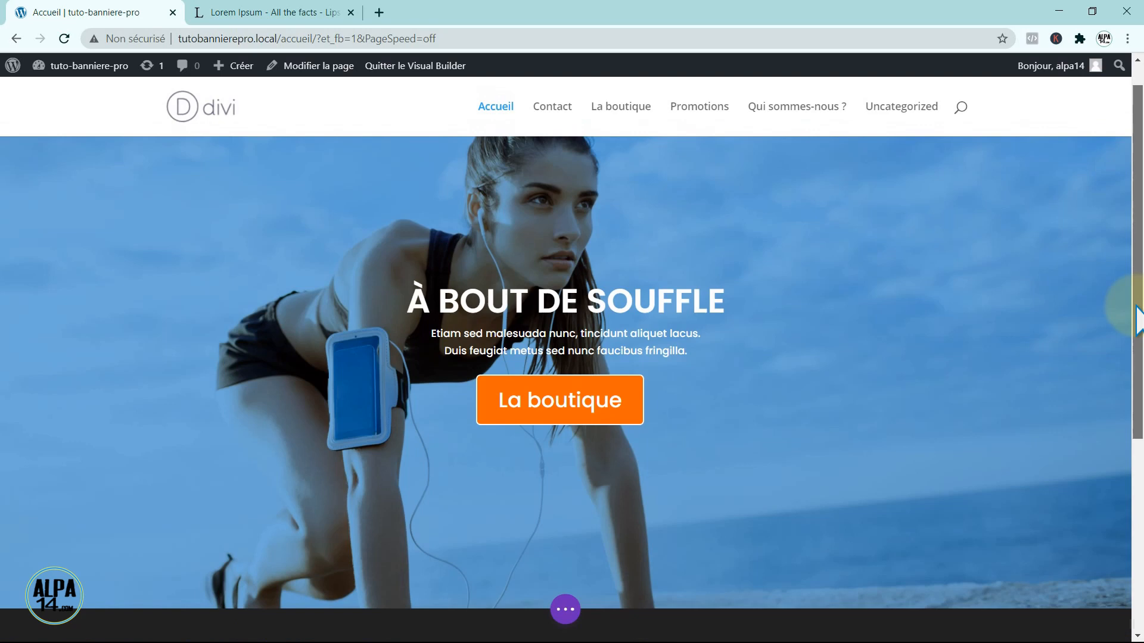
{"action": "left_click_drag", "start_coordinate": [1137, 322], "coordinate": [1136, 387]}
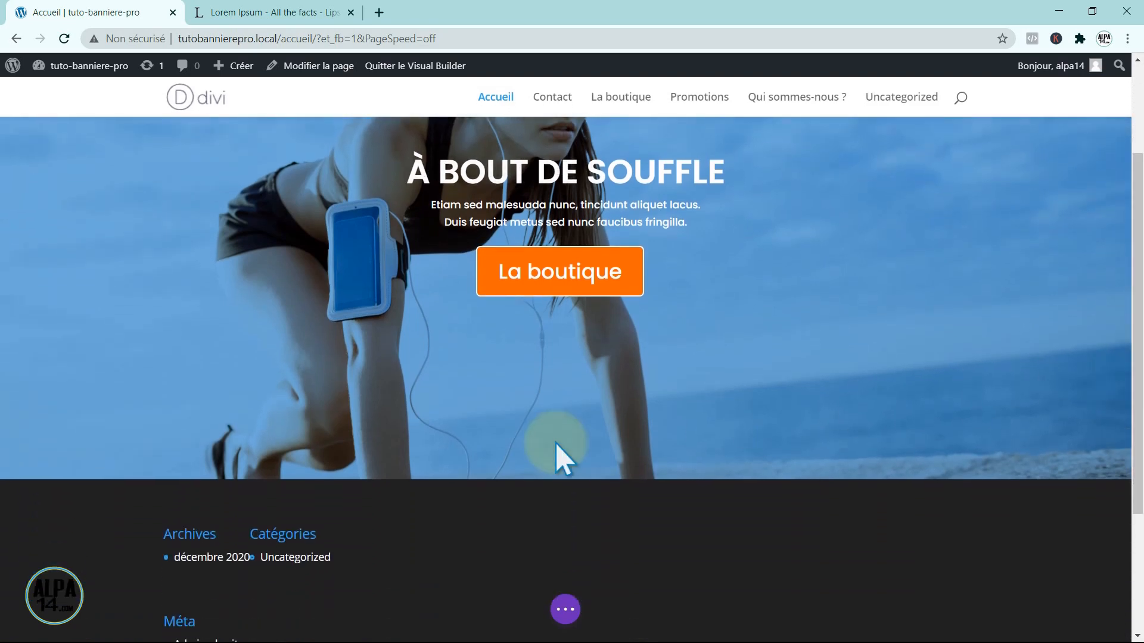
{"action": "left_click", "coordinate": [565, 481]}
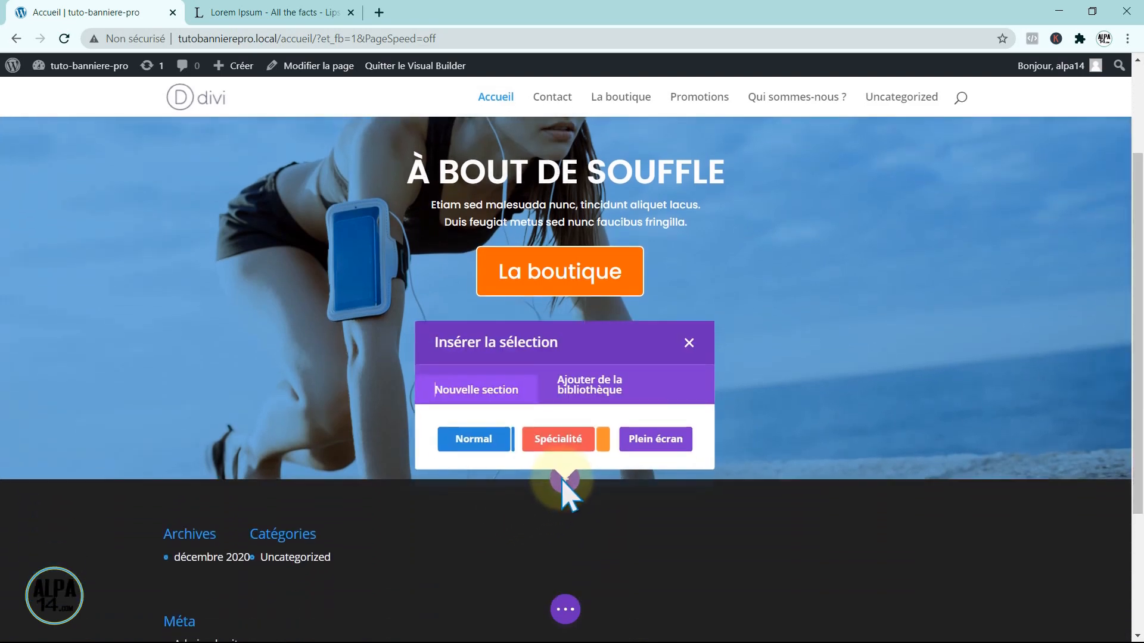
{"action": "left_click", "coordinate": [478, 444]}
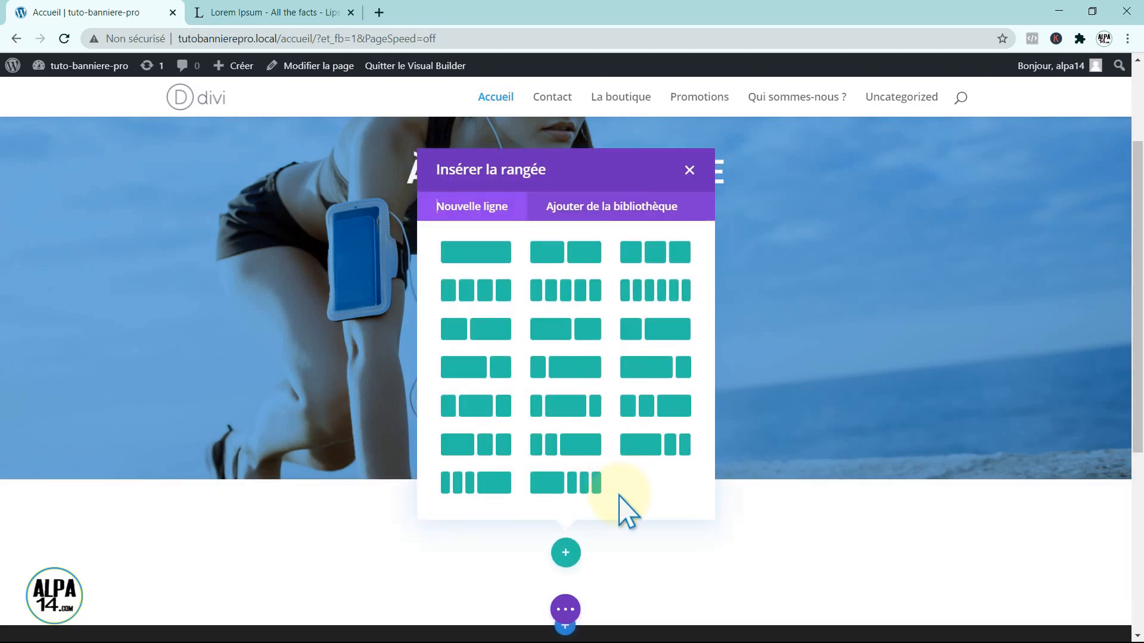
{"action": "left_click", "coordinate": [689, 167]}
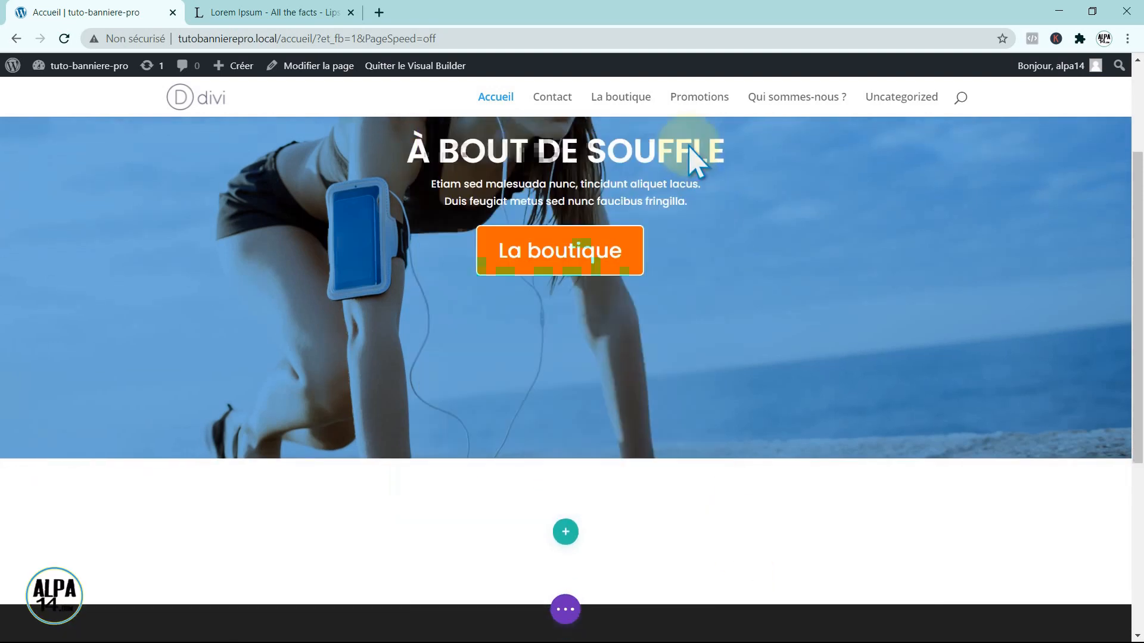
Step: Add another Normal section beneath the empty section and close its row layout choice without picking one
{"action": "scroll", "coordinate": [625, 518], "scroll_direction": "down", "scroll_amount": 2}
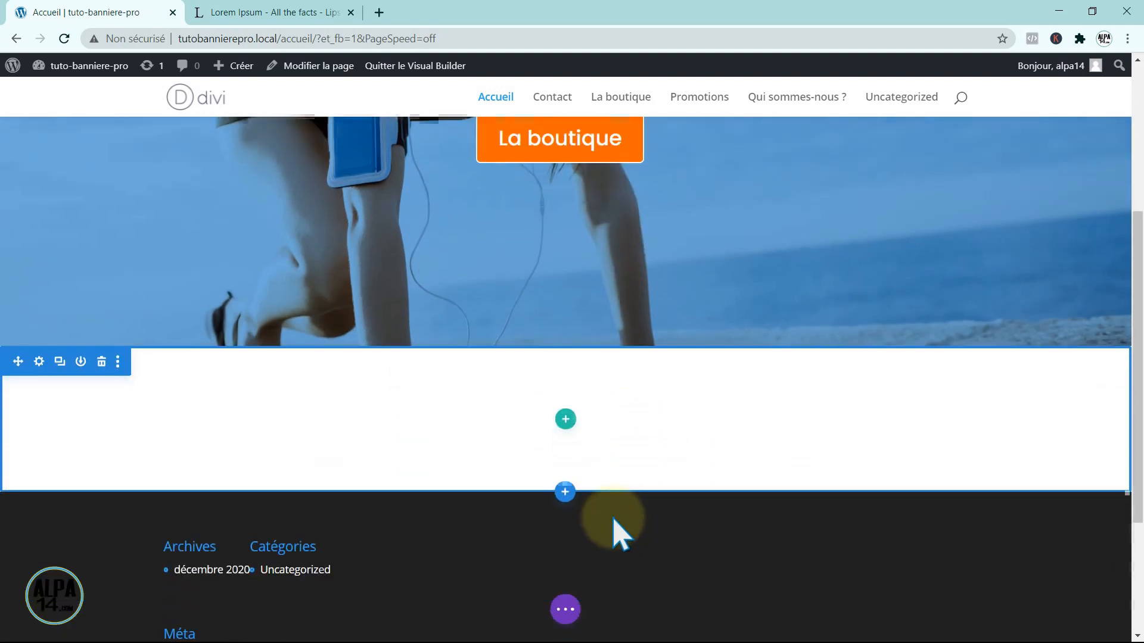
{"action": "left_click", "coordinate": [565, 489]}
{"action": "left_click", "coordinate": [468, 436]}
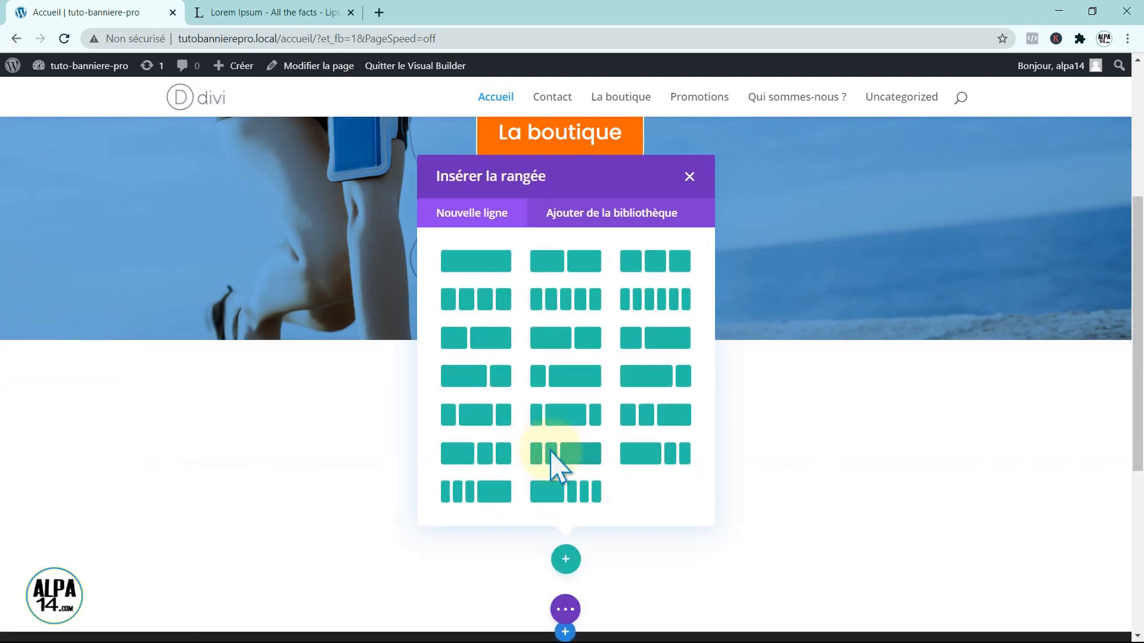
{"action": "left_click", "coordinate": [690, 170]}
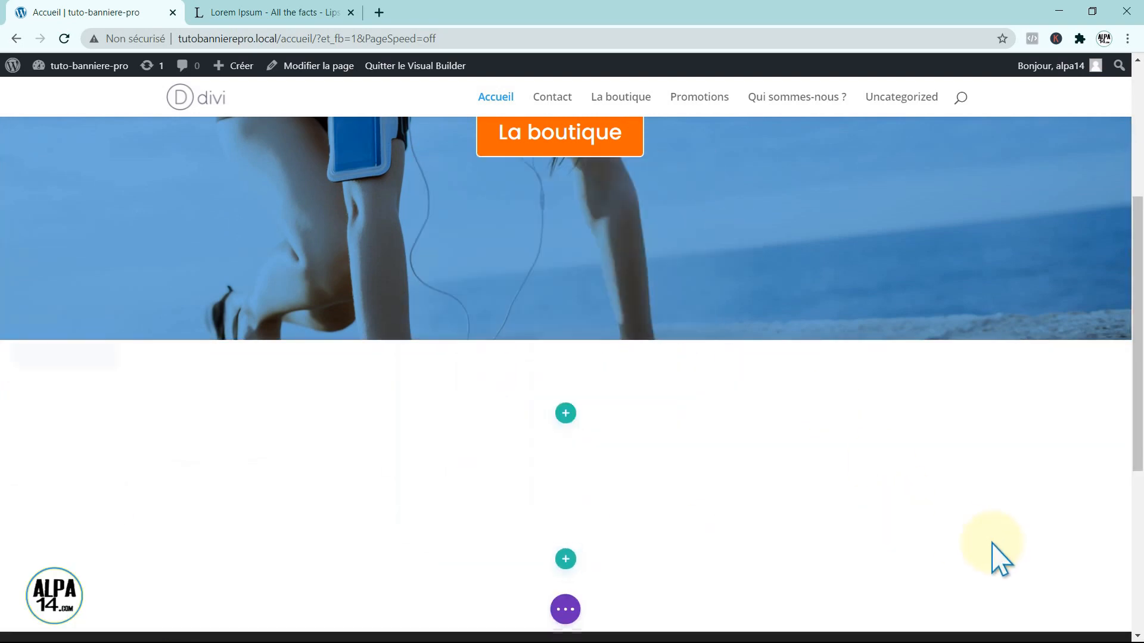
Step: In the full-screen header section's settings, apply the layered curved slope style to the bottom divider
{"action": "scroll", "coordinate": [995, 556], "scroll_direction": "up", "scroll_amount": 5}
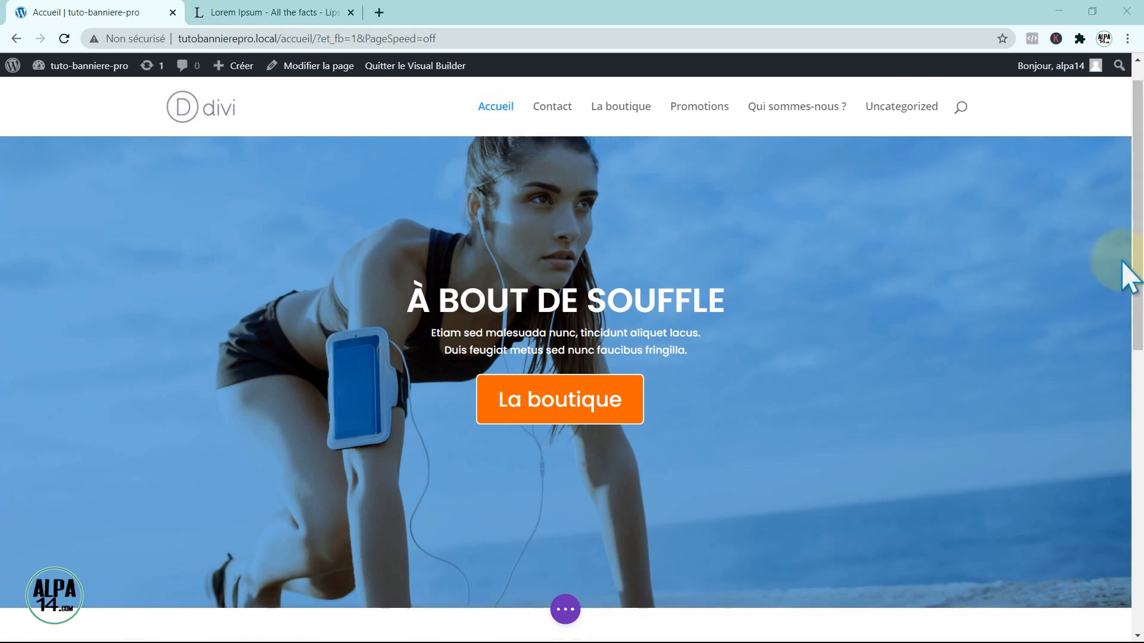
{"action": "scroll", "coordinate": [1138, 280], "scroll_direction": "down", "scroll_amount": 4}
{"action": "scroll", "coordinate": [1135, 280], "scroll_direction": "down", "scroll_amount": 3}
{"action": "scroll", "coordinate": [1135, 280], "scroll_direction": "up", "scroll_amount": 8}
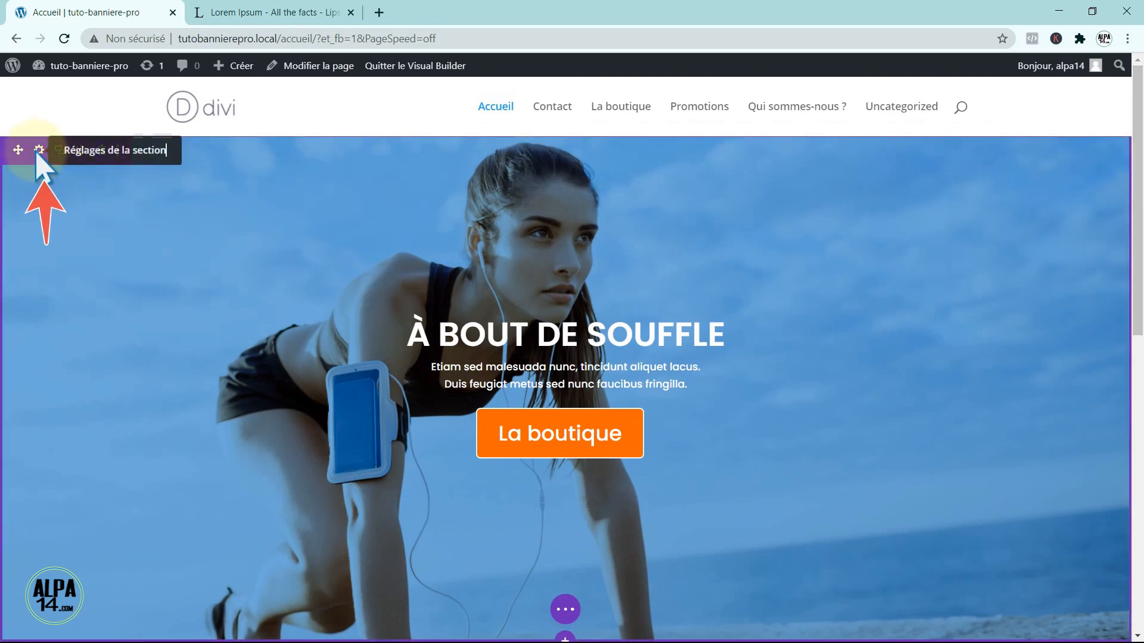
{"action": "left_click", "coordinate": [39, 151]}
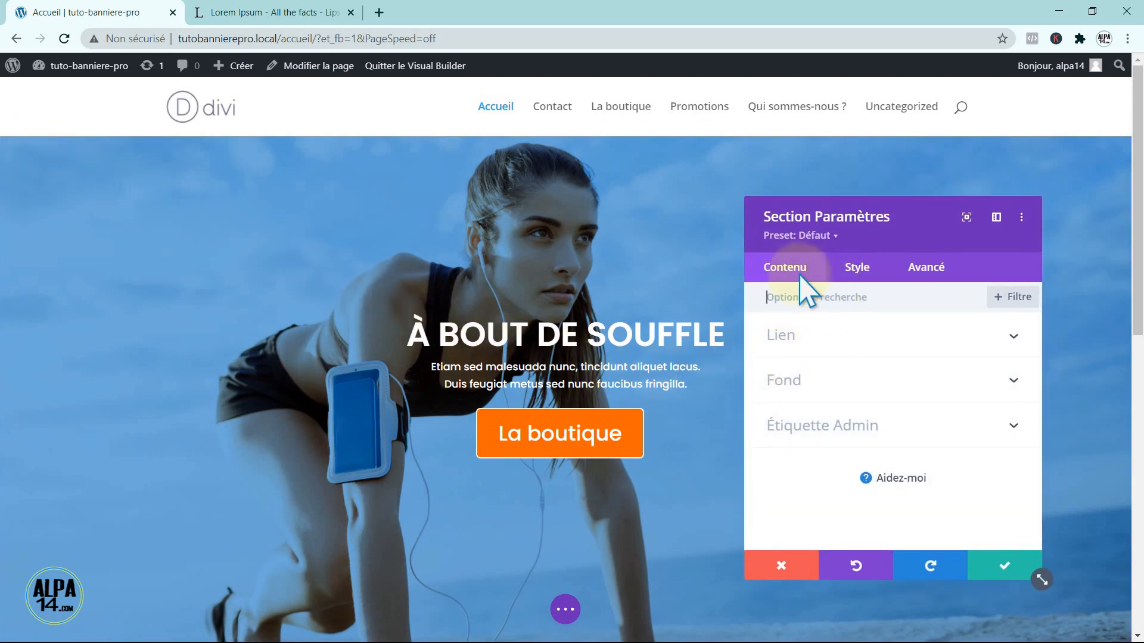
{"action": "left_click", "coordinate": [855, 268]}
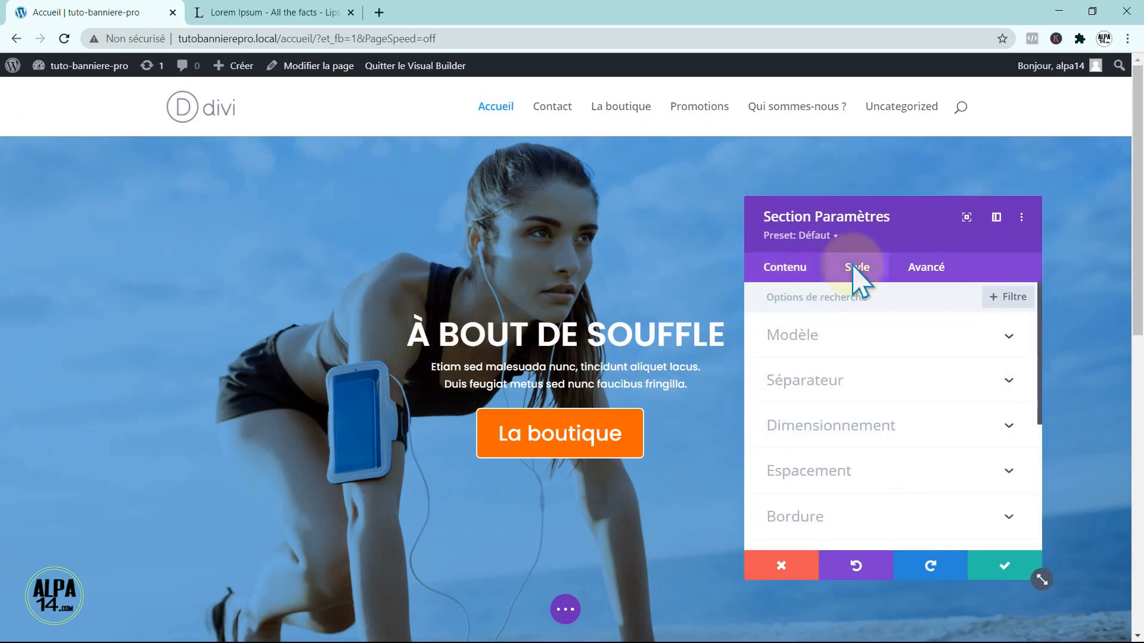
{"action": "left_click", "coordinate": [1009, 379]}
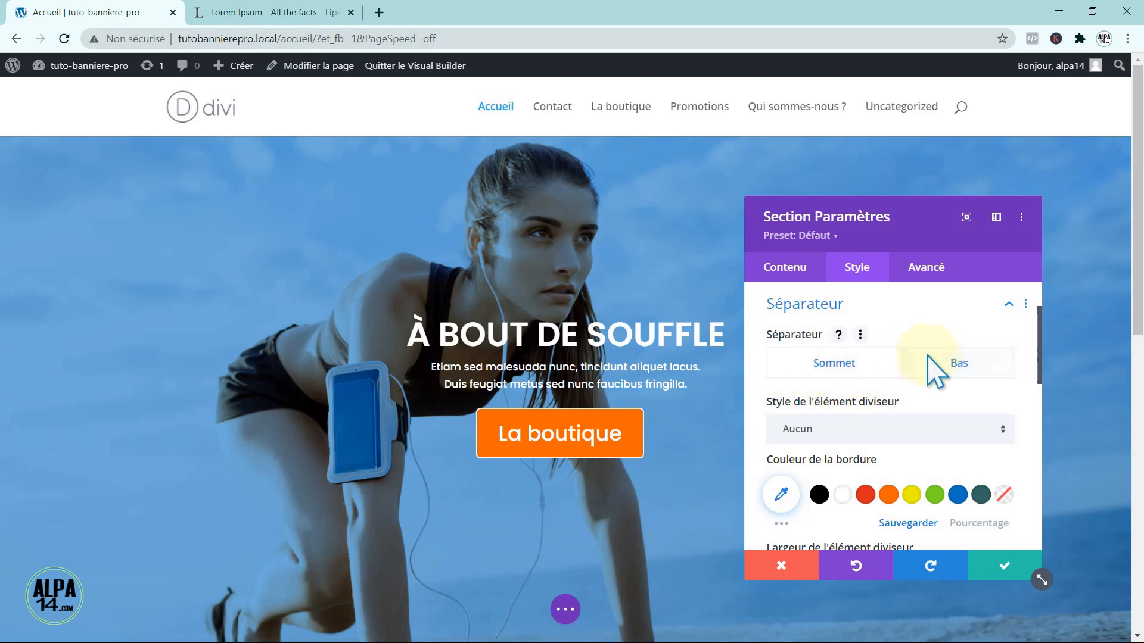
{"action": "left_click", "coordinate": [959, 361]}
{"action": "left_click_drag", "start_coordinate": [1041, 358], "coordinate": [1042, 374]}
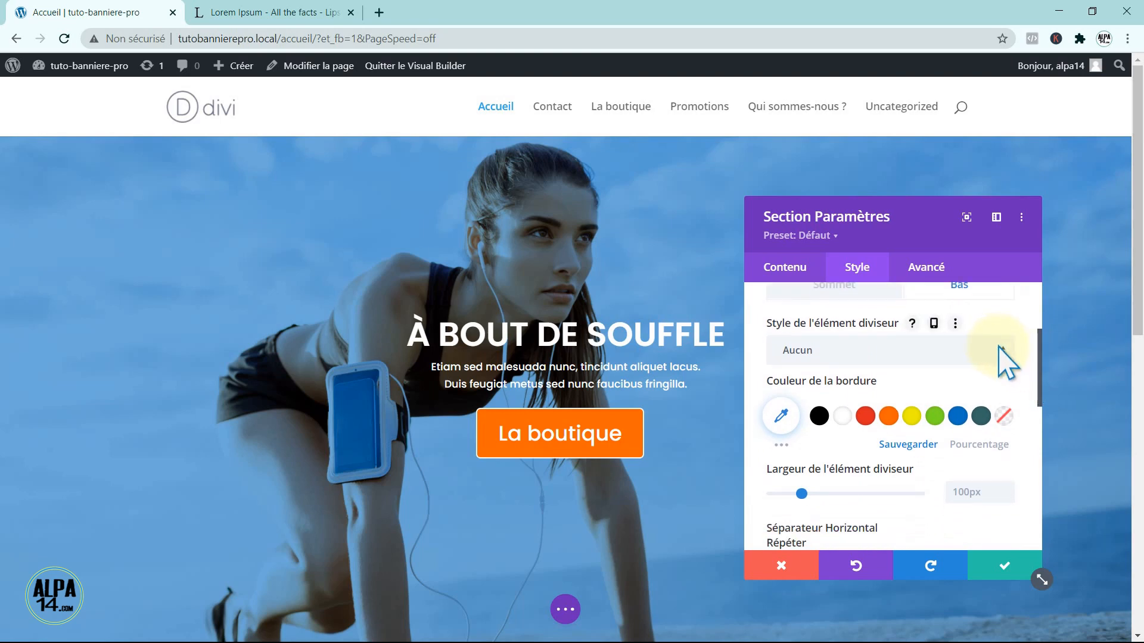
{"action": "left_click", "coordinate": [1000, 350]}
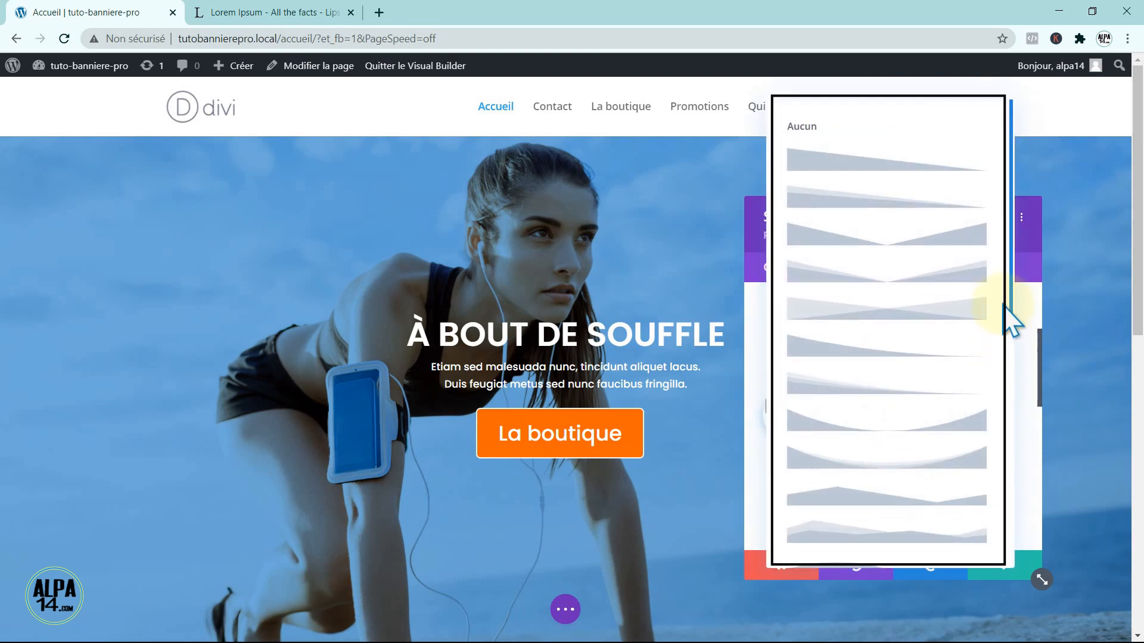
{"action": "mouse_move", "coordinate": [1007, 296]}
{"action": "left_mouse_down"}
{"action": "mouse_move", "coordinate": [997, 455]}
{"action": "mouse_move", "coordinate": [1009, 540]}
{"action": "mouse_move", "coordinate": [1005, 295]}
{"action": "left_mouse_up"}
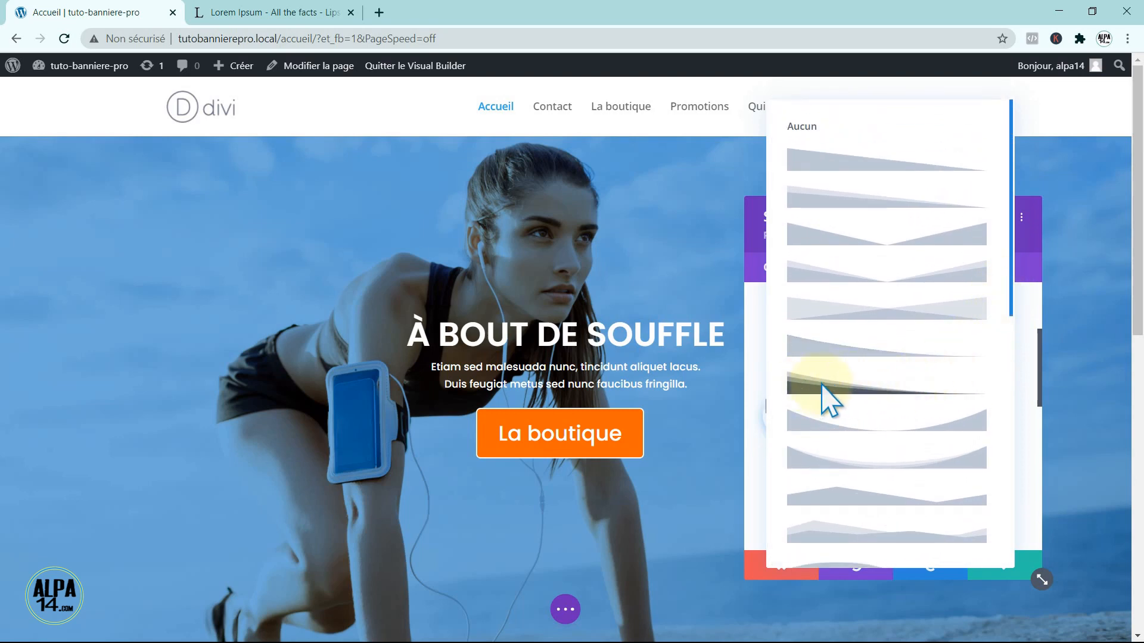
{"action": "left_click", "coordinate": [827, 385]}
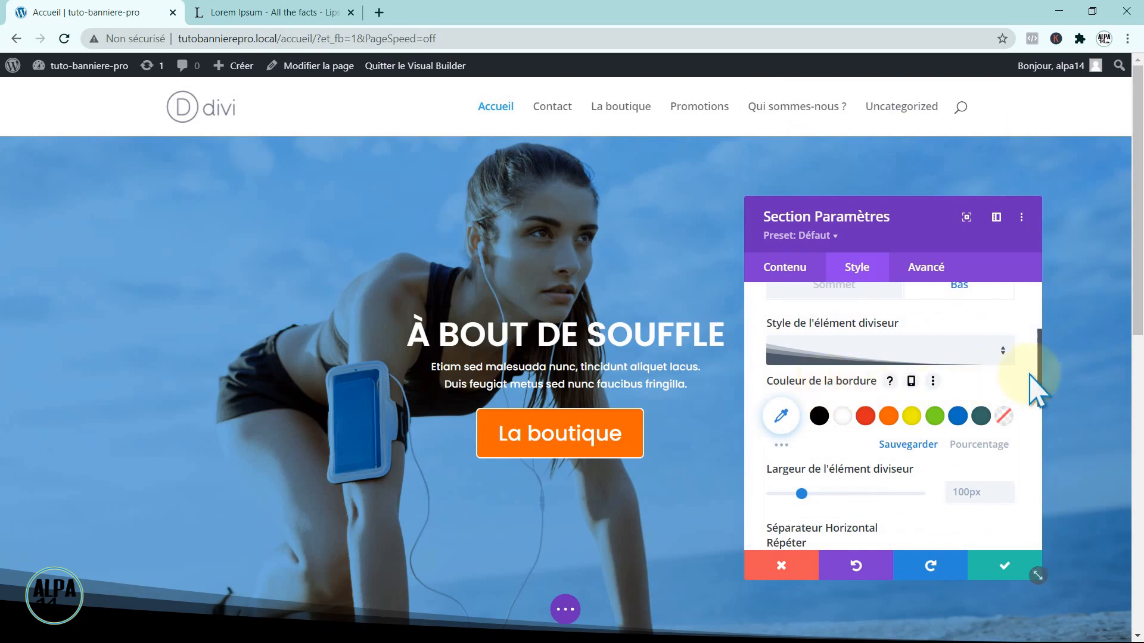
Step: Set the header section's bottom divider color to white (#ffffff)
{"action": "left_click_drag", "start_coordinate": [1137, 322], "coordinate": [1013, 394]}
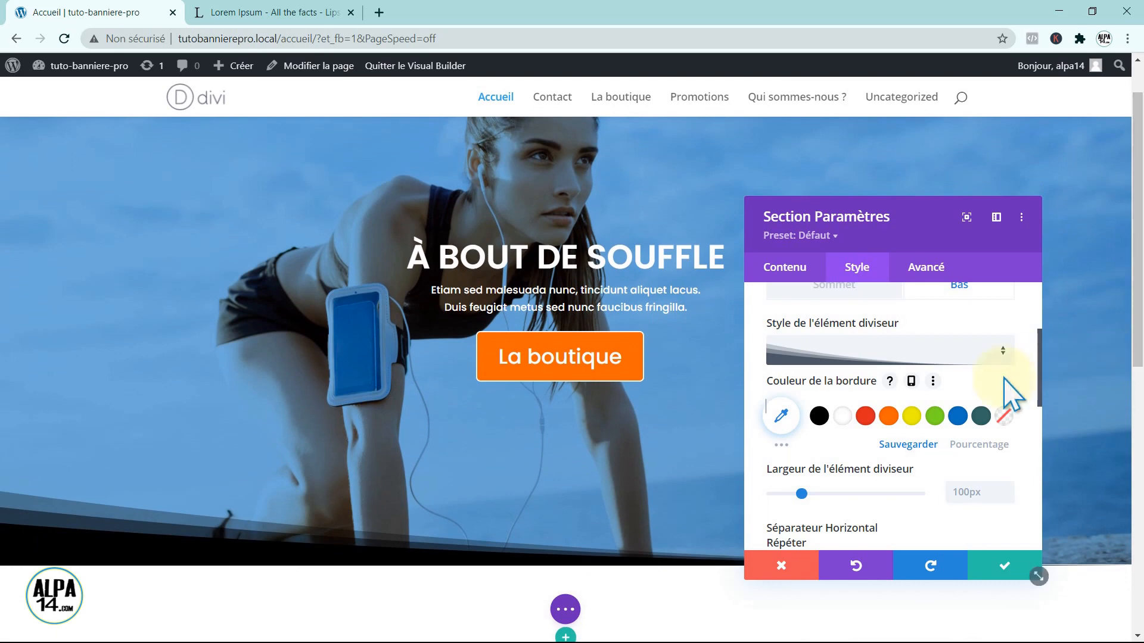
{"action": "left_click", "coordinate": [842, 415]}
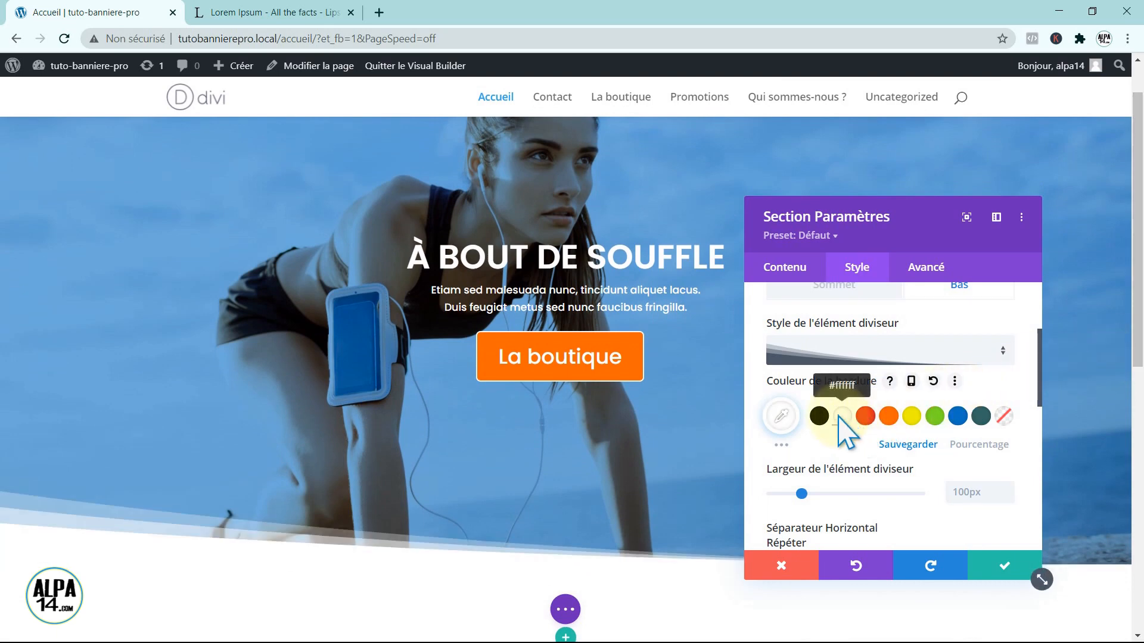
{"action": "mouse_move", "coordinate": [1137, 351]}
{"action": "left_mouse_down"}
{"action": "mouse_move", "coordinate": [1139, 387]}
{"action": "mouse_move", "coordinate": [1140, 357]}
{"action": "left_mouse_up"}
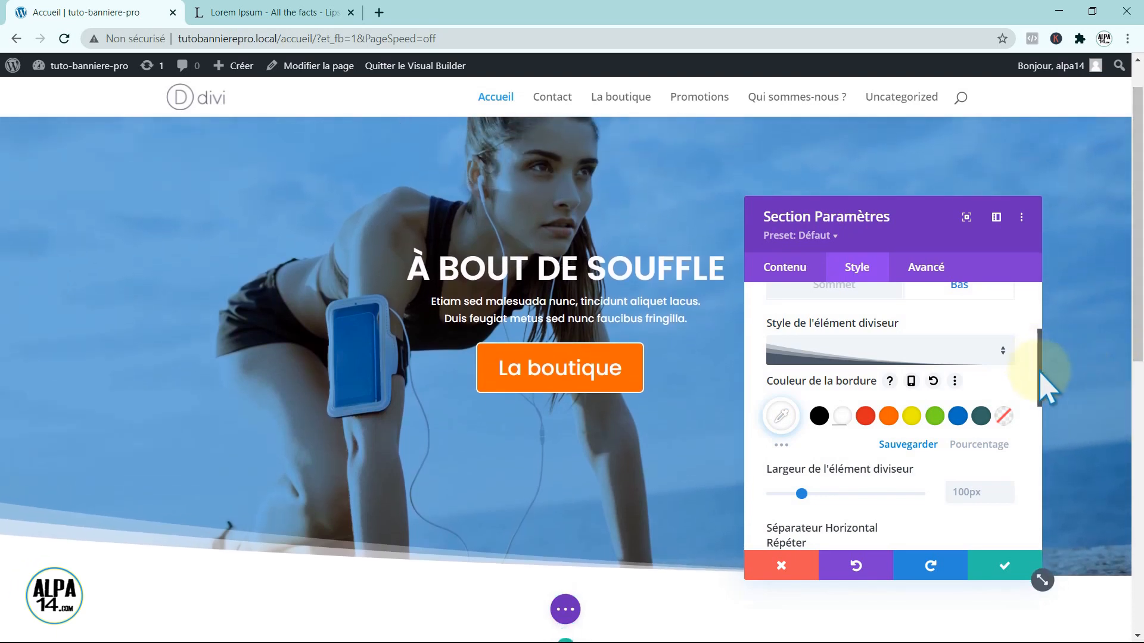
Step: Flip the bottom divider horizontally, trying the vertical flip as well but leaving it off
{"action": "left_click_drag", "start_coordinate": [1041, 375], "coordinate": [1043, 435]}
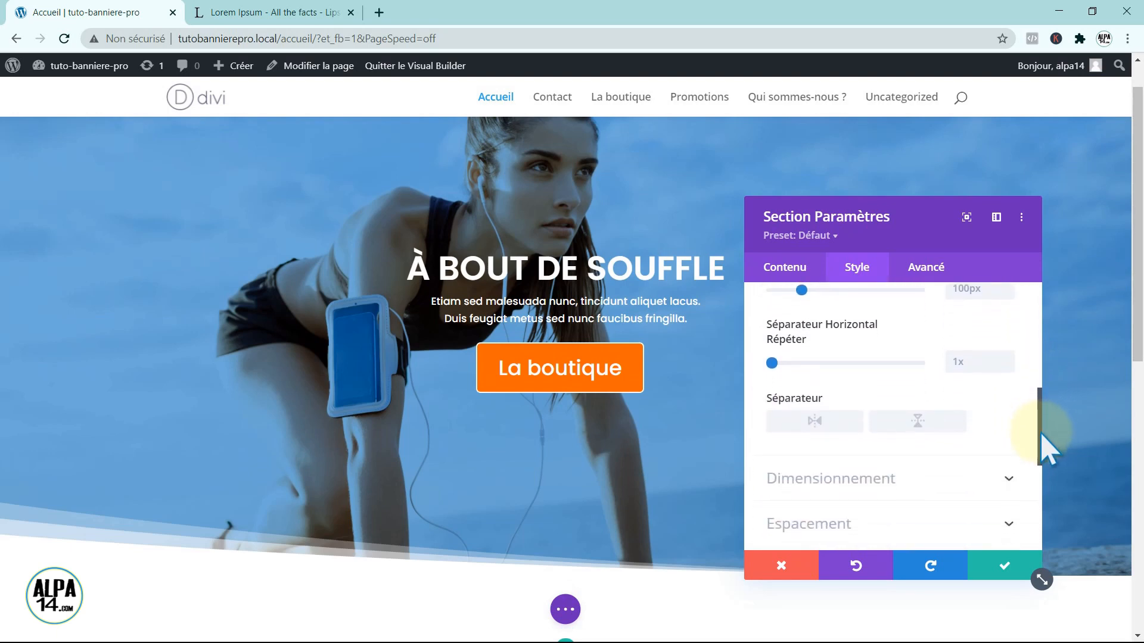
{"action": "left_click", "coordinate": [919, 424]}
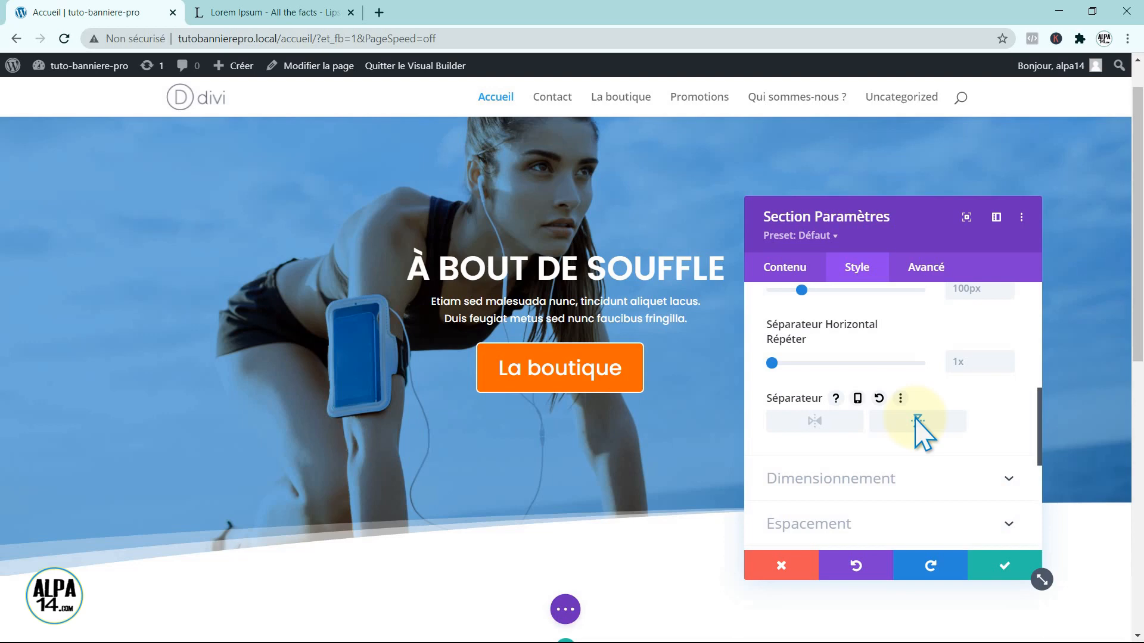
{"action": "left_click", "coordinate": [808, 423]}
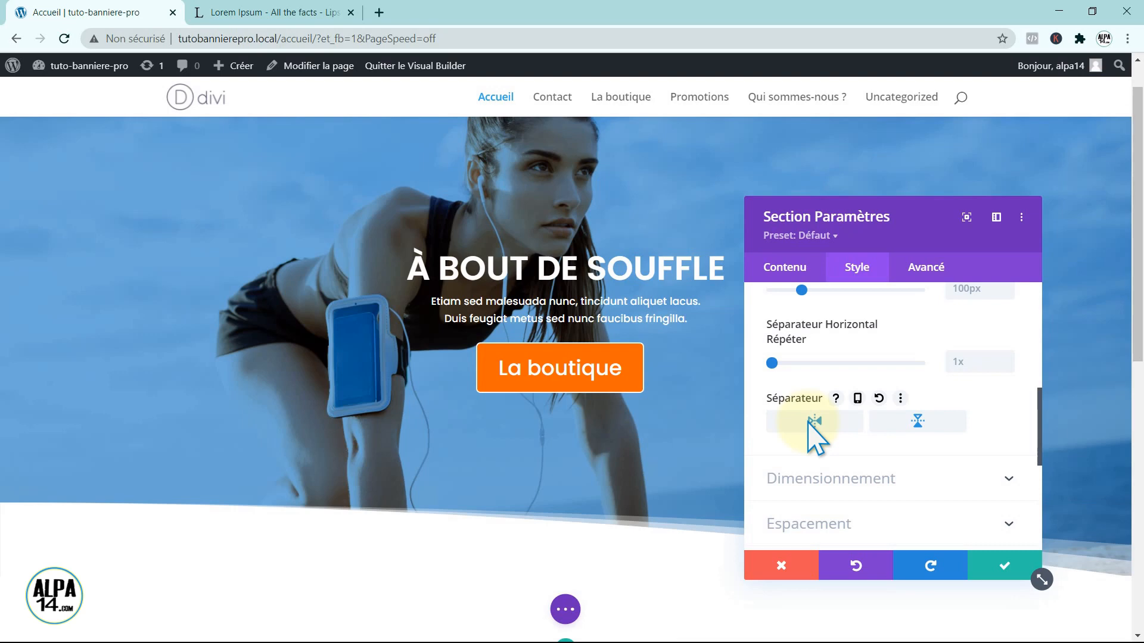
{"action": "left_click", "coordinate": [915, 422]}
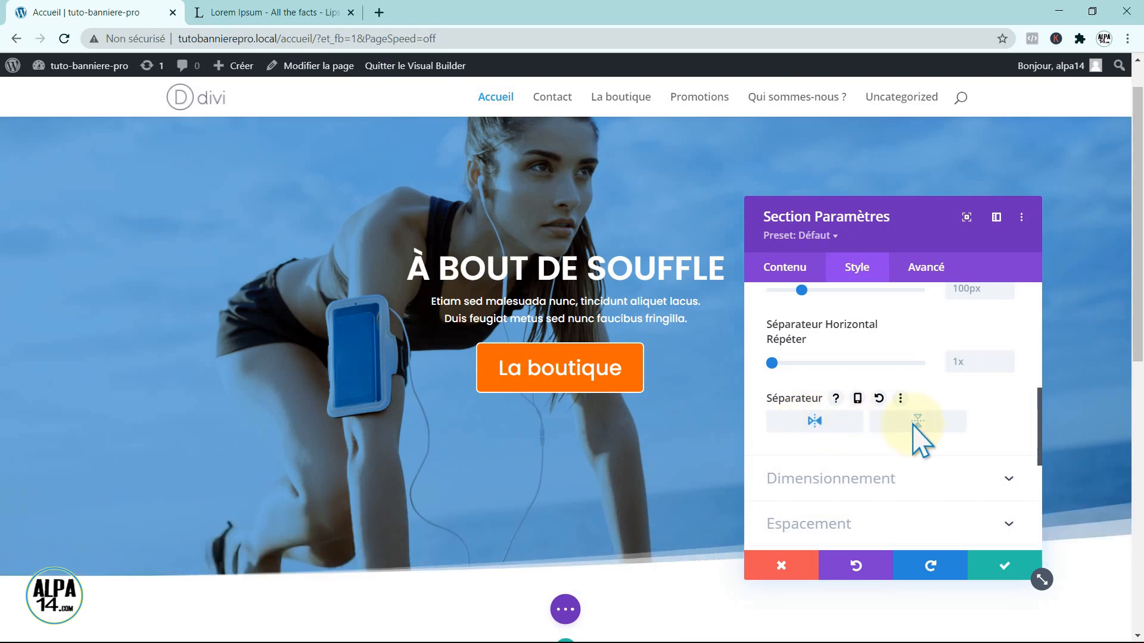
Step: Set the bottom divider's width to 144px and its horizontal repeat to 0x, and save the section settings
{"action": "left_click_drag", "start_coordinate": [1040, 448], "coordinate": [939, 408]}
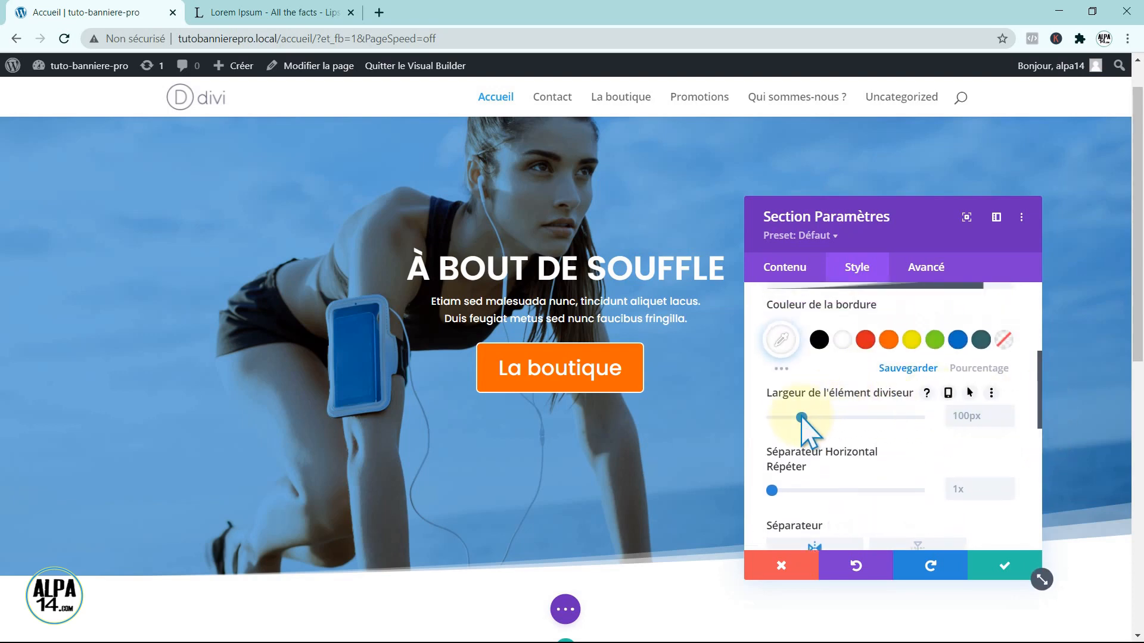
{"action": "mouse_move", "coordinate": [801, 417]}
{"action": "left_mouse_down"}
{"action": "mouse_move", "coordinate": [820, 418]}
{"action": "mouse_move", "coordinate": [807, 417]}
{"action": "mouse_move", "coordinate": [815, 426]}
{"action": "left_mouse_up"}
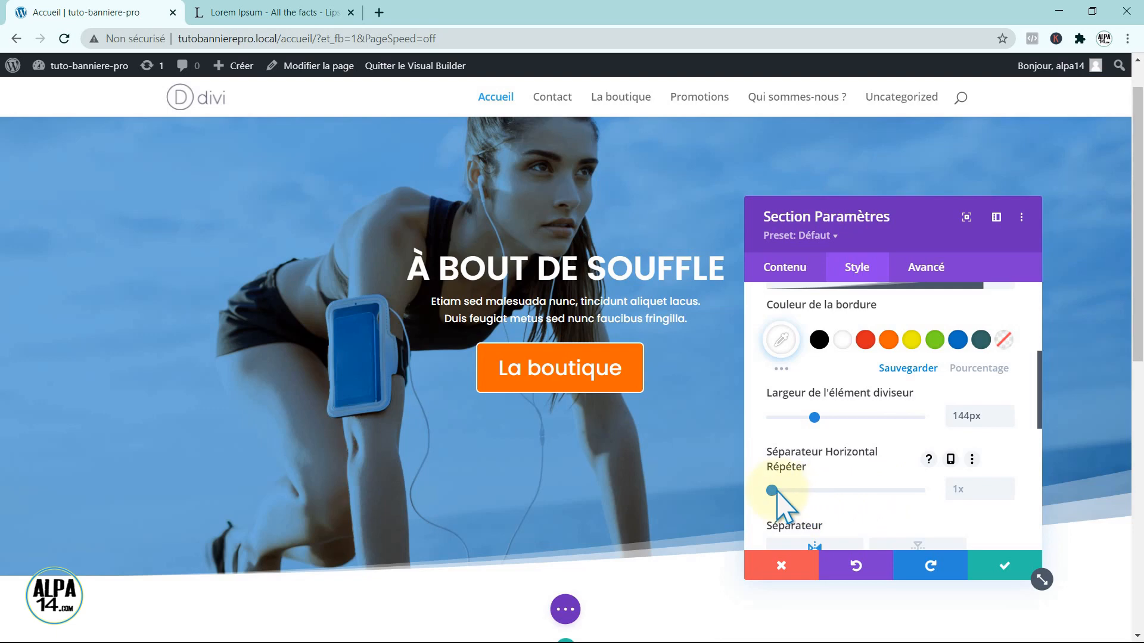
{"action": "left_click_drag", "start_coordinate": [773, 491], "coordinate": [795, 491]}
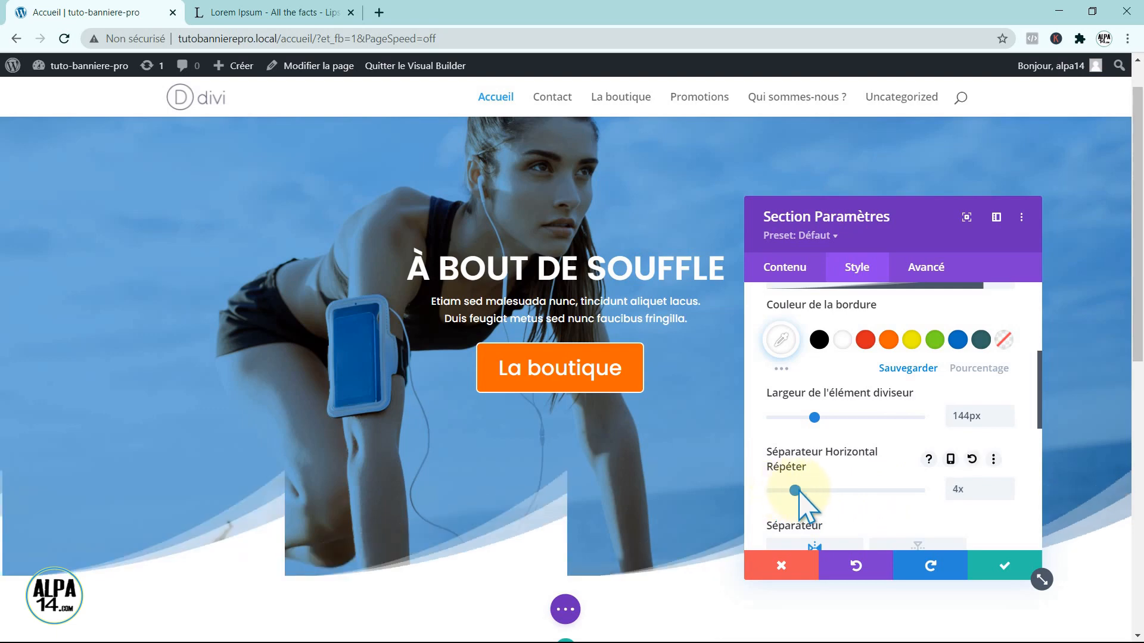
{"action": "scroll", "coordinate": [798, 492], "scroll_direction": "down", "scroll_amount": 1}
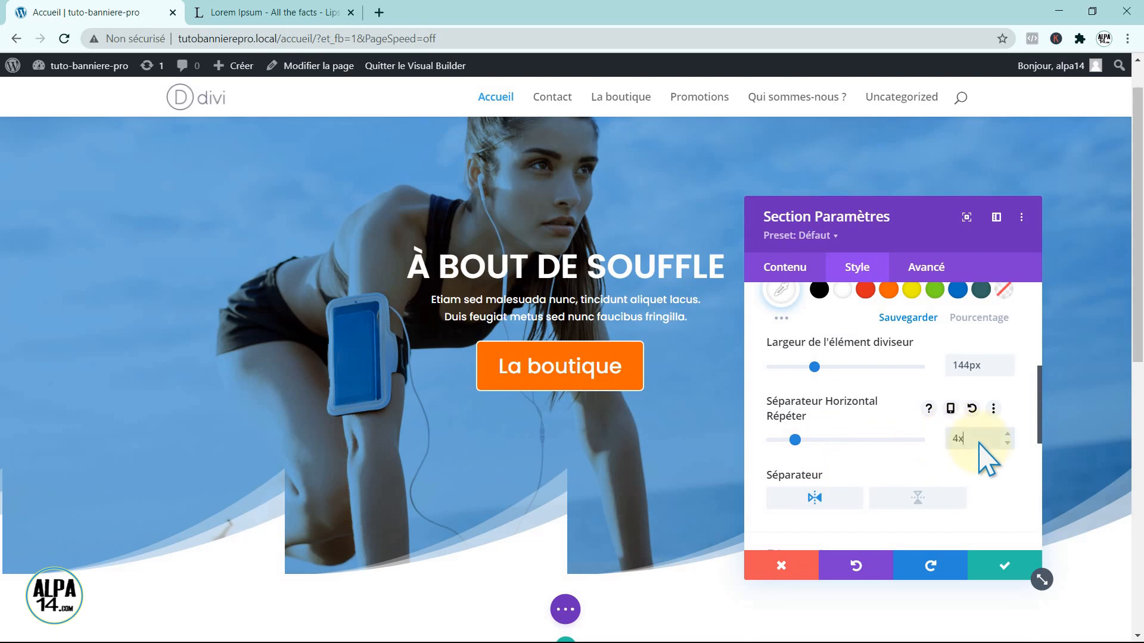
{"action": "type", "text": "0x"}
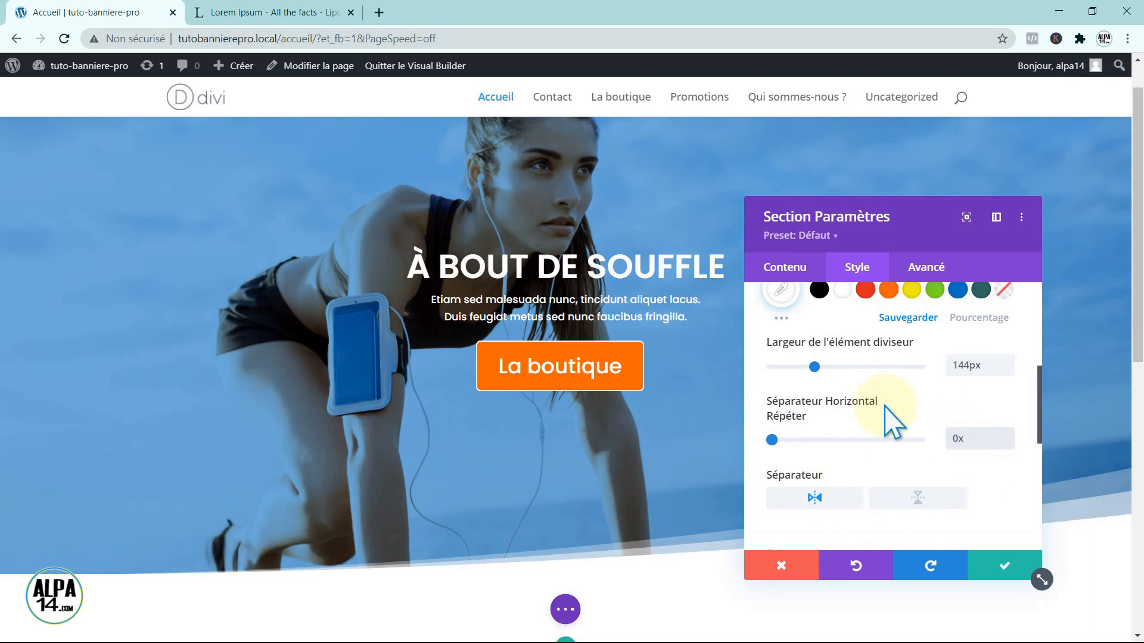
{"action": "left_click", "coordinate": [1004, 569]}
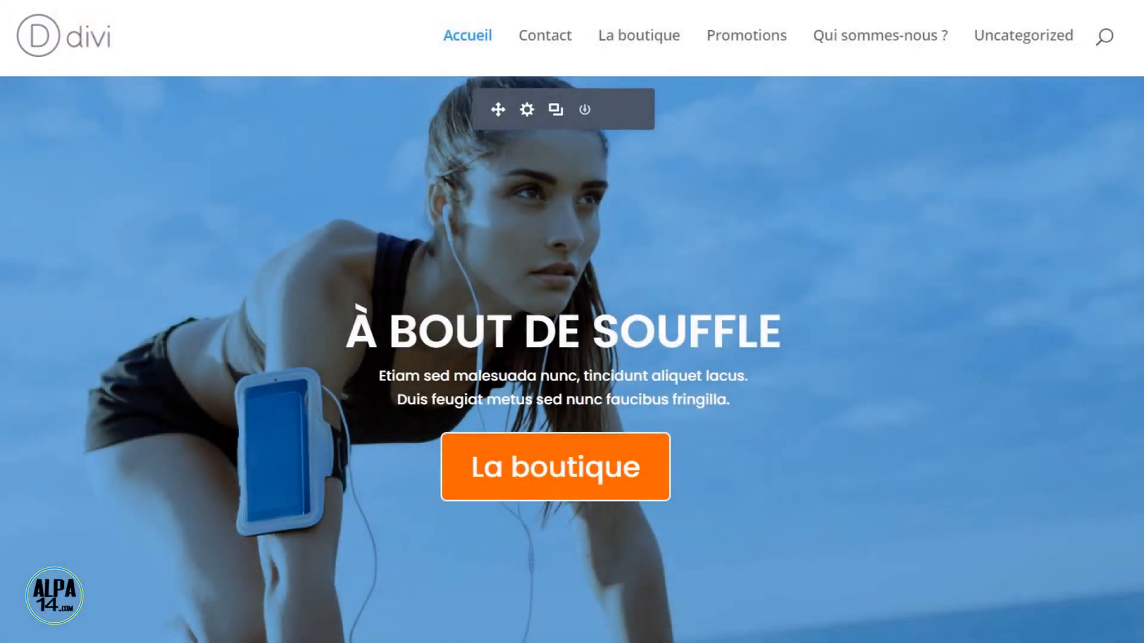
Step: Save the home page in the Visual Builder
{"action": "scroll", "coordinate": [572, 322], "scroll_direction": "down", "scroll_amount": 5}
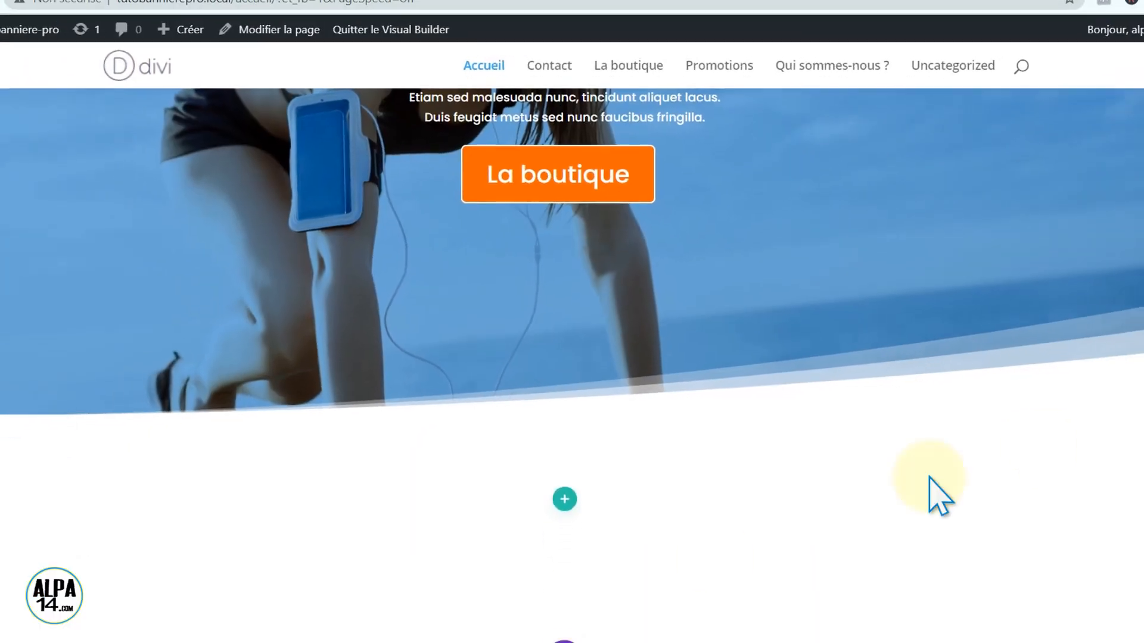
{"action": "left_click", "coordinate": [566, 617]}
{"action": "left_click", "coordinate": [1069, 611]}
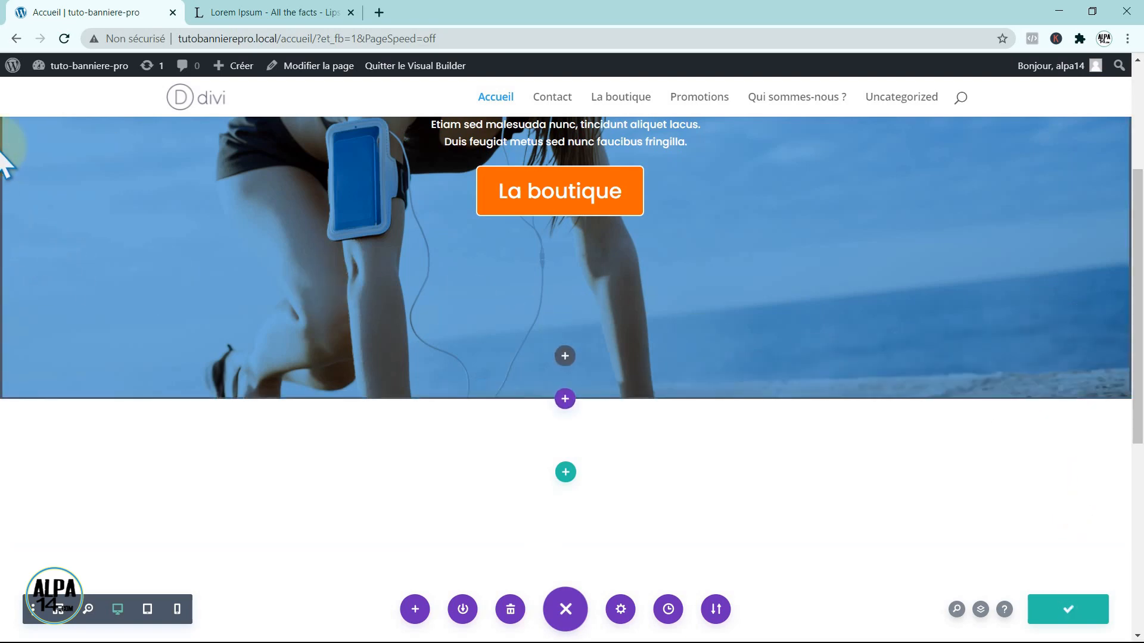
Step: Go to the WordPress admin area and open the site's menu management page
{"action": "left_click", "coordinate": [12, 66]}
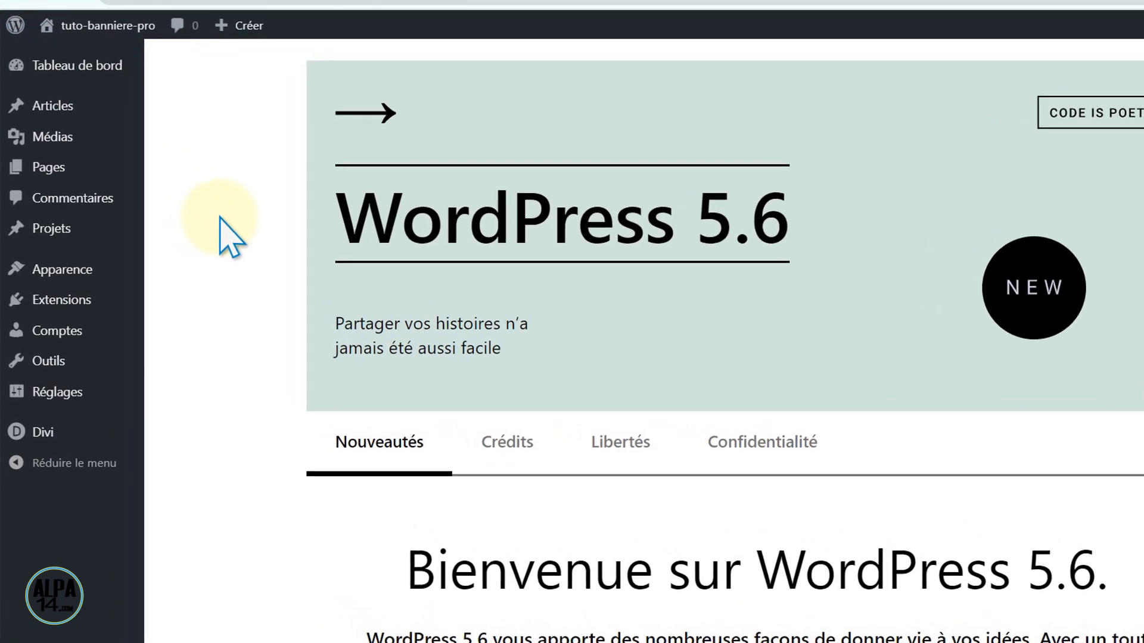
{"action": "mouse_move", "coordinate": [67, 275]}
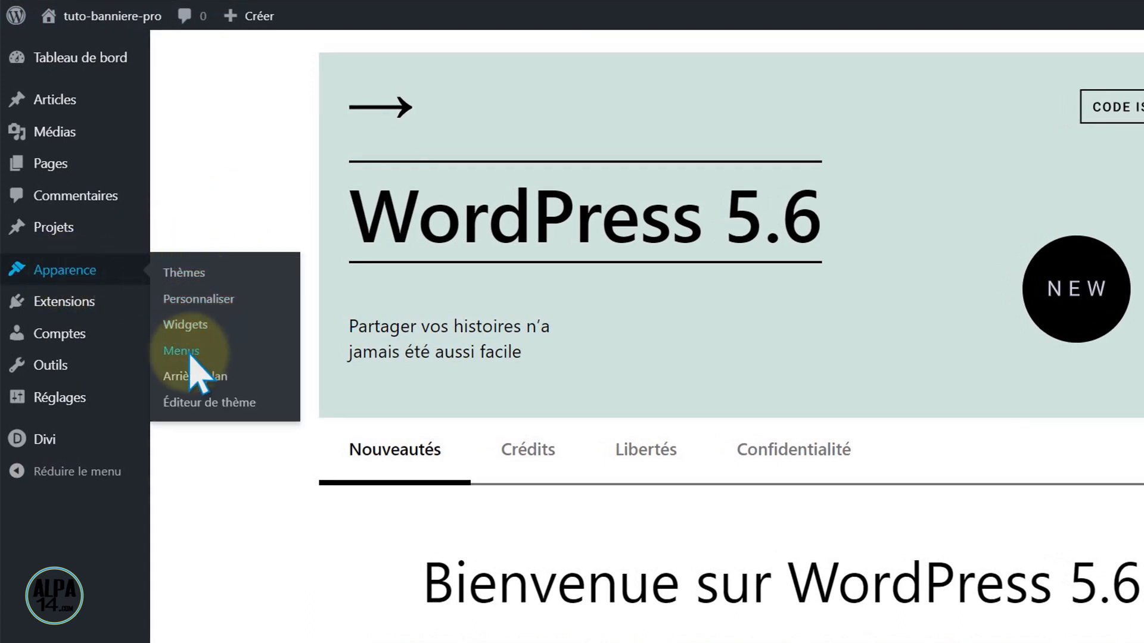
{"action": "left_click", "coordinate": [185, 352]}
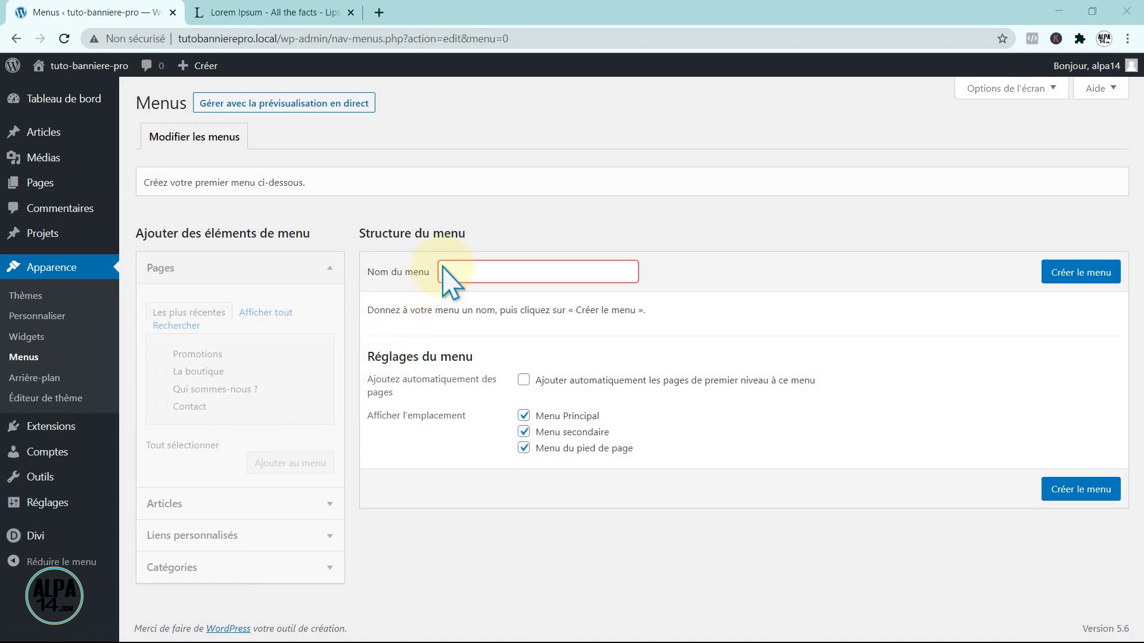
Step: Create a menu named "Menu principal" assigned only to the Menu Principal location
{"action": "left_click", "coordinate": [453, 274]}
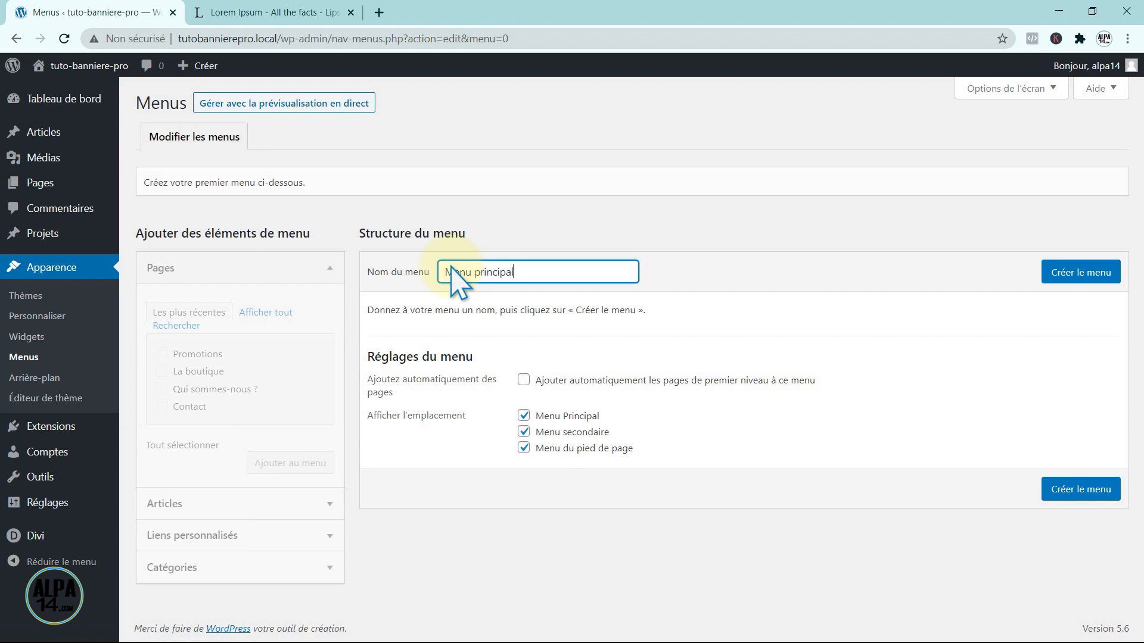
{"action": "left_click", "coordinate": [524, 446]}
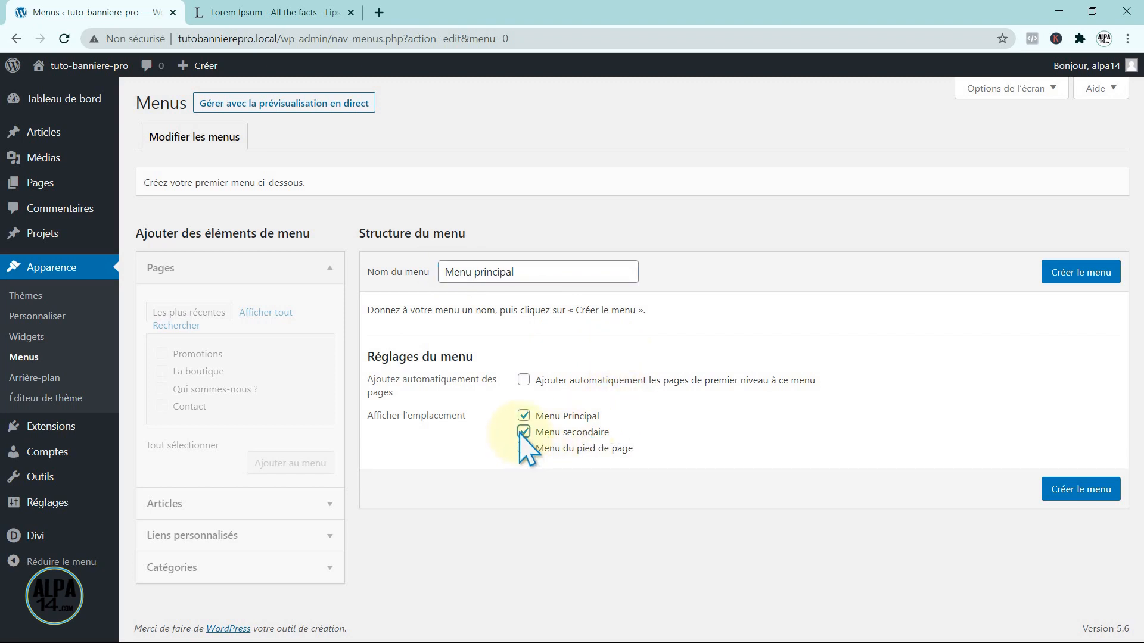
{"action": "left_click", "coordinate": [522, 448]}
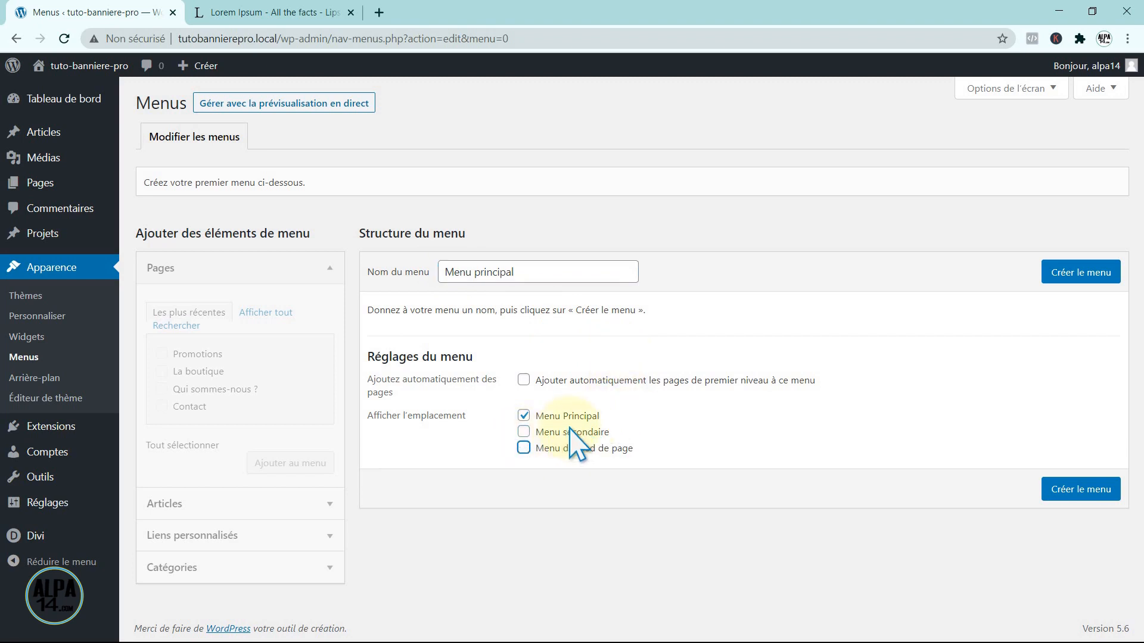
{"action": "left_click", "coordinate": [1072, 274]}
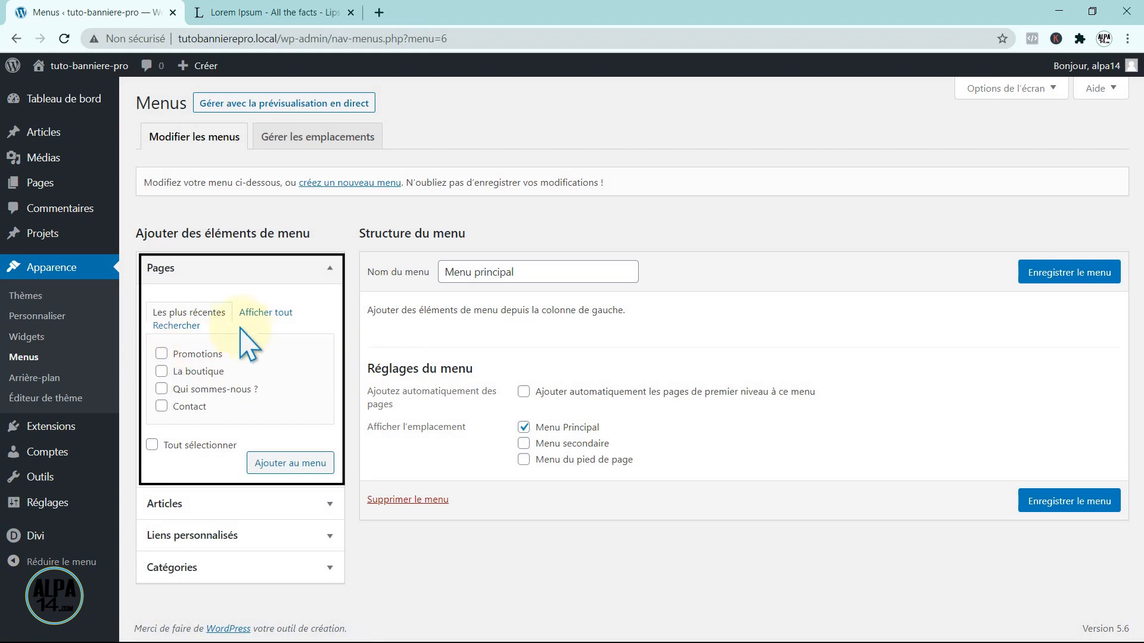
Step: Add the Accueil, Contact, La boutique, Promotions and Qui sommes-nous ? pages to the menu
{"action": "left_click", "coordinate": [265, 313]}
{"action": "left_click", "coordinate": [162, 354]}
{"action": "left_click", "coordinate": [162, 371]}
{"action": "left_click", "coordinate": [162, 389]}
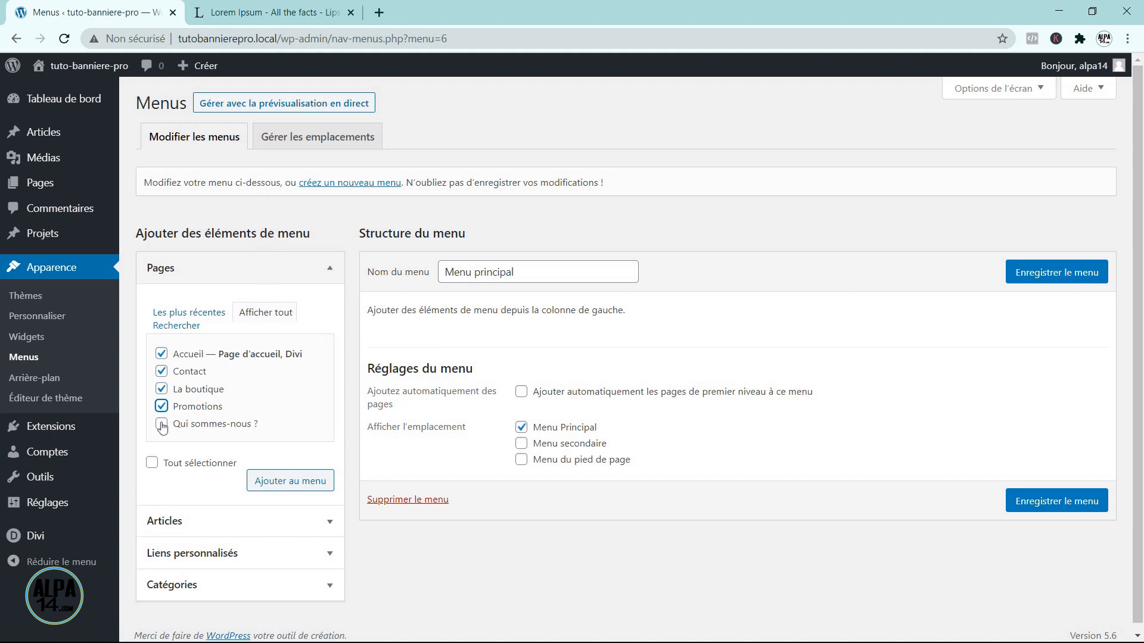
{"action": "left_click", "coordinate": [161, 423]}
{"action": "left_click", "coordinate": [286, 481]}
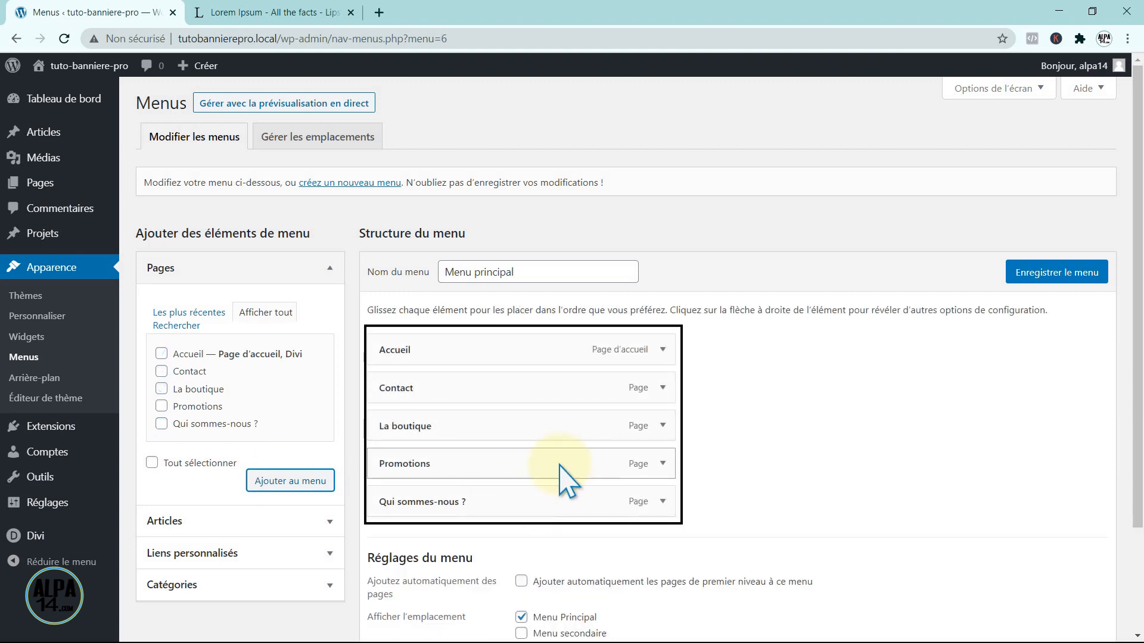
Step: Reorder the menu items as Accueil, La boutique, Promotions, Qui sommes-nous ?, Contact, and save the menu
{"action": "left_click_drag", "start_coordinate": [467, 428], "coordinate": [476, 384]}
{"action": "left_click_drag", "start_coordinate": [424, 434], "coordinate": [482, 527]}
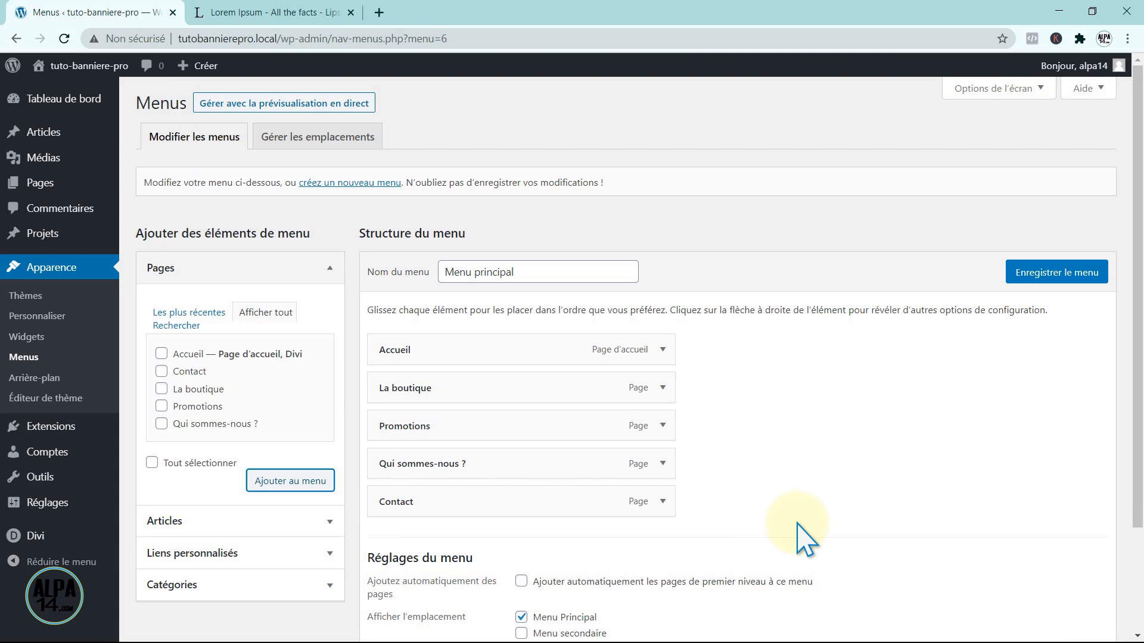
{"action": "left_click", "coordinate": [1031, 274]}
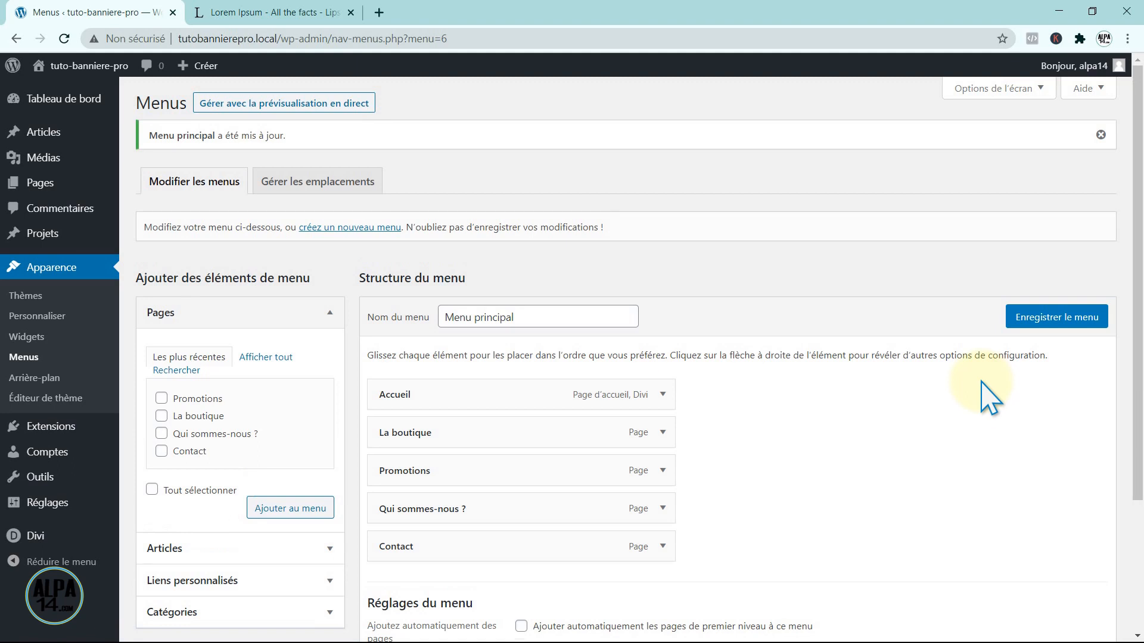
Step: In the menu location settings, assign "Menu principal" to the Menu Principal location and save the changes
{"action": "left_click", "coordinate": [303, 180]}
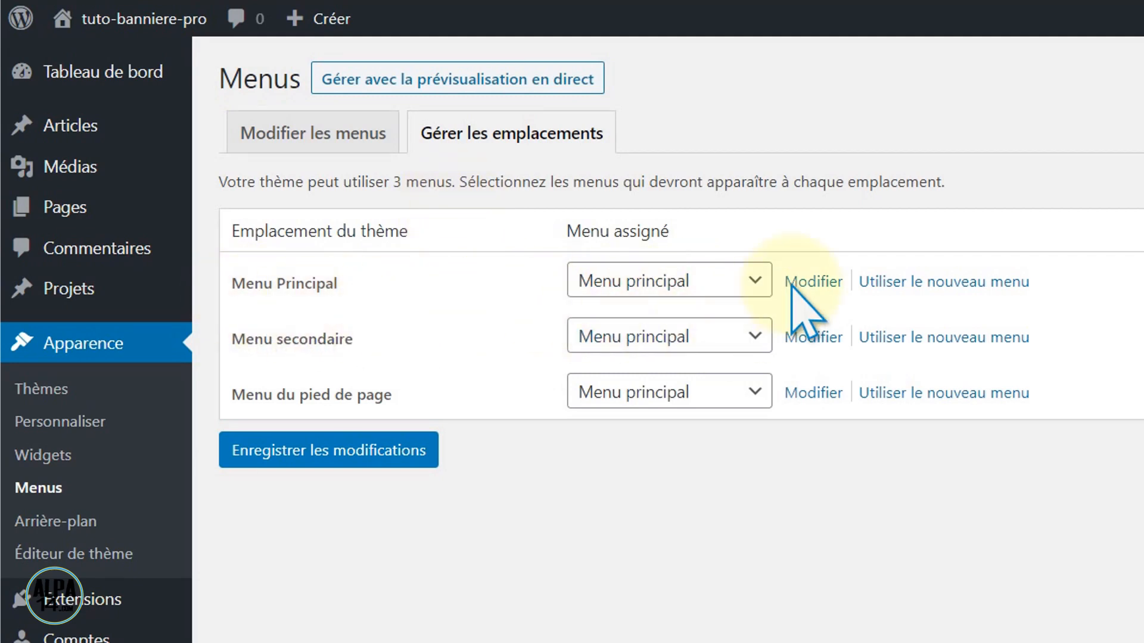
{"action": "left_click", "coordinate": [742, 276]}
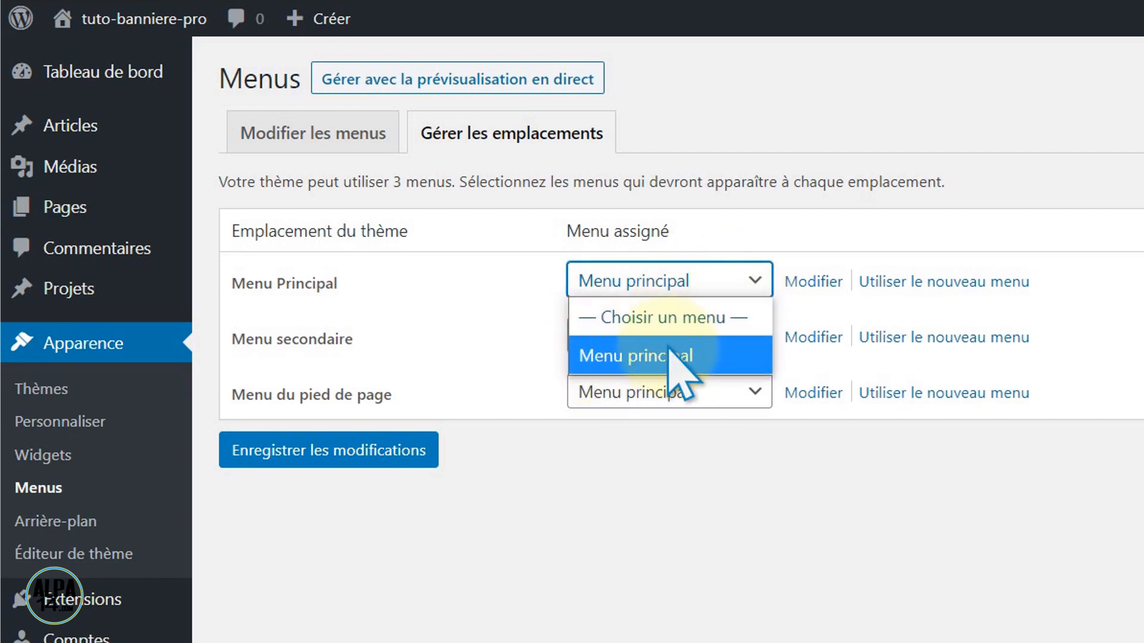
{"action": "left_click", "coordinate": [642, 361]}
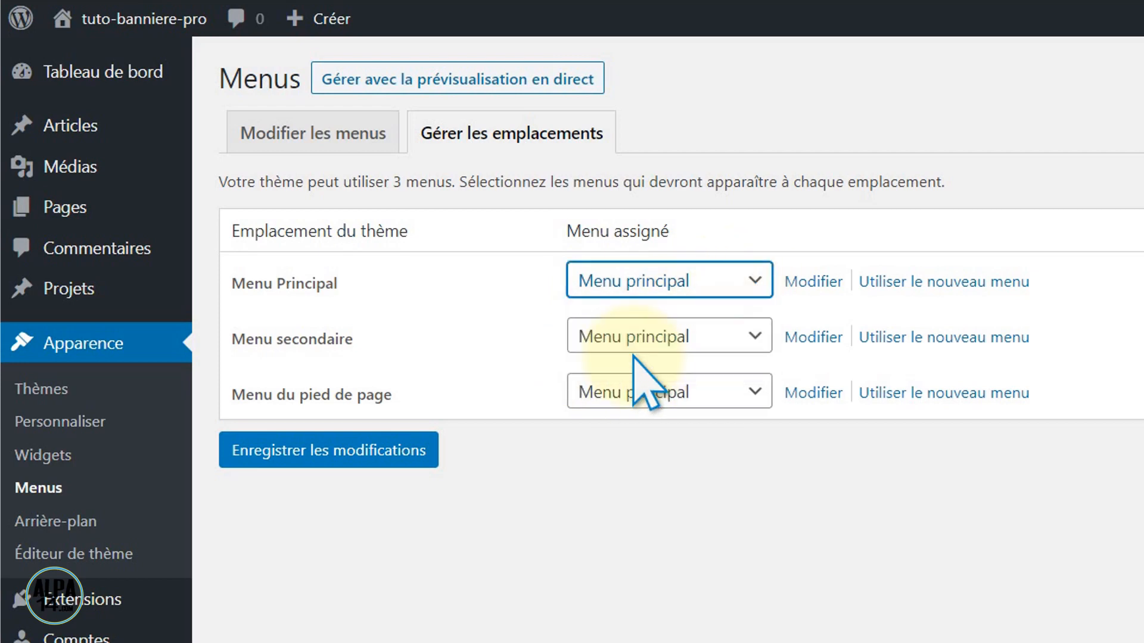
{"action": "left_click", "coordinate": [358, 453]}
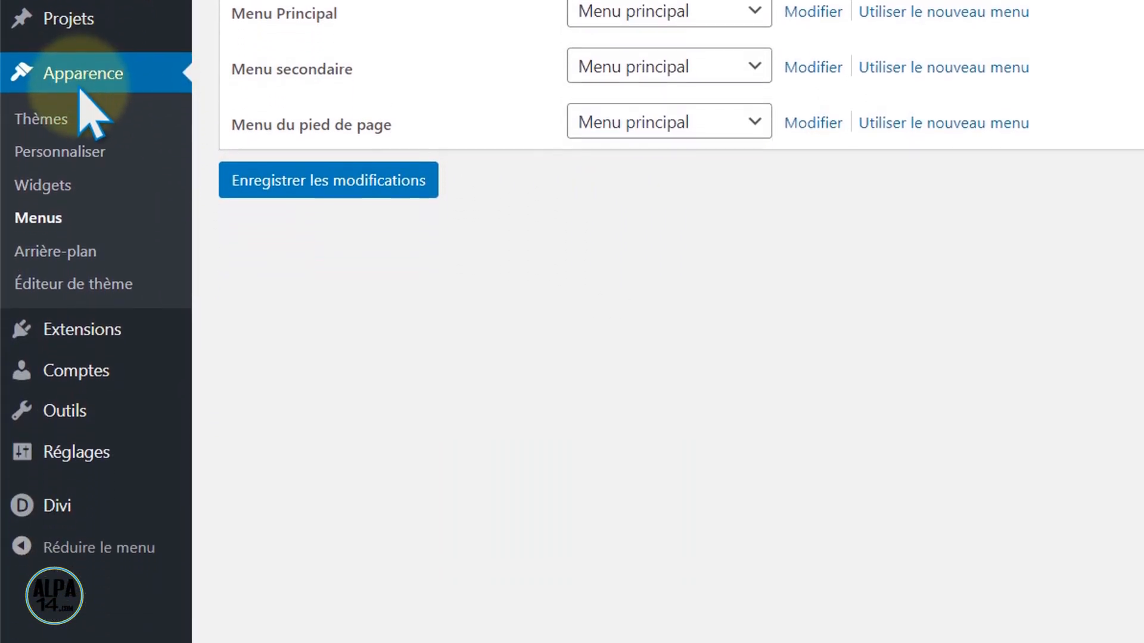
Step: In the reading settings, make the static page Accueil the site's home page and save the changes
{"action": "mouse_move", "coordinate": [68, 421]}
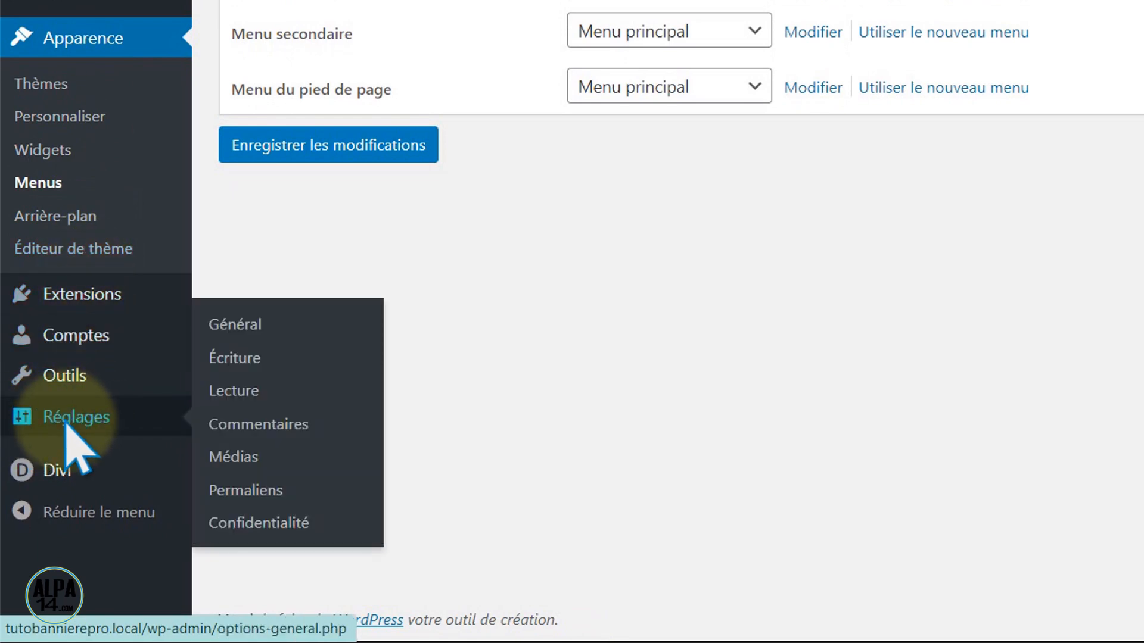
{"action": "left_click", "coordinate": [226, 384]}
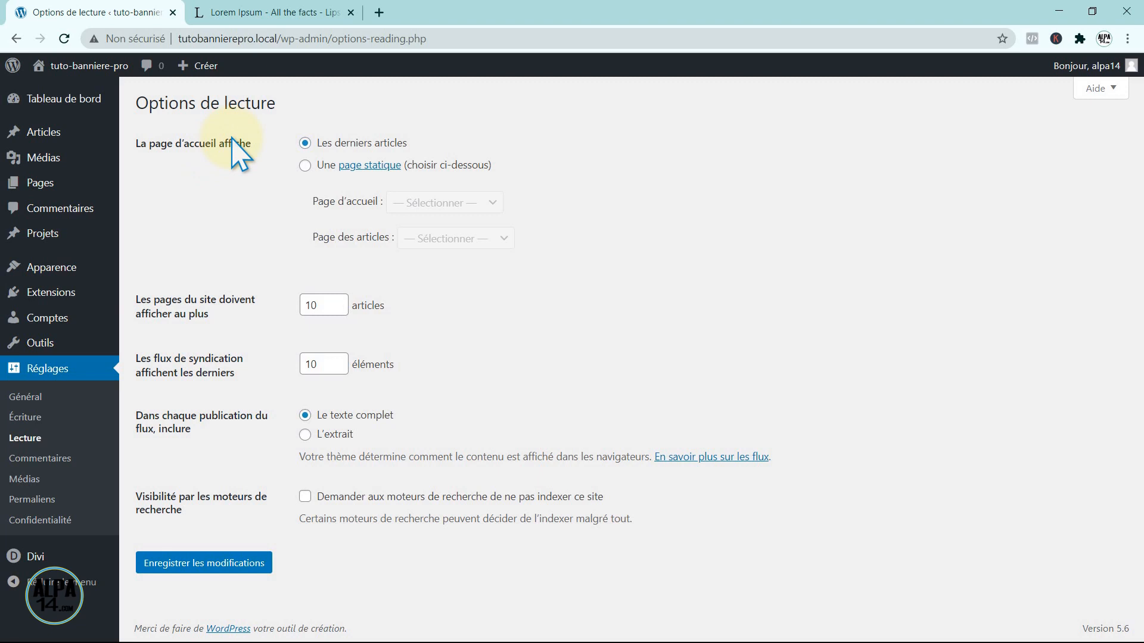
{"action": "left_click", "coordinate": [304, 166]}
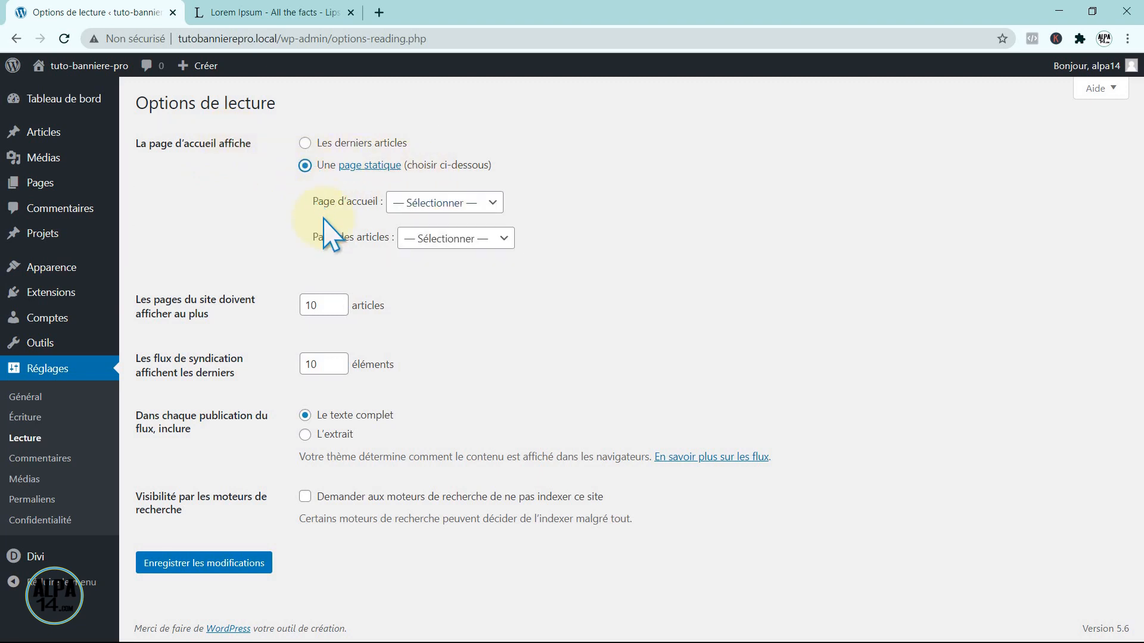
{"action": "left_click", "coordinate": [494, 202]}
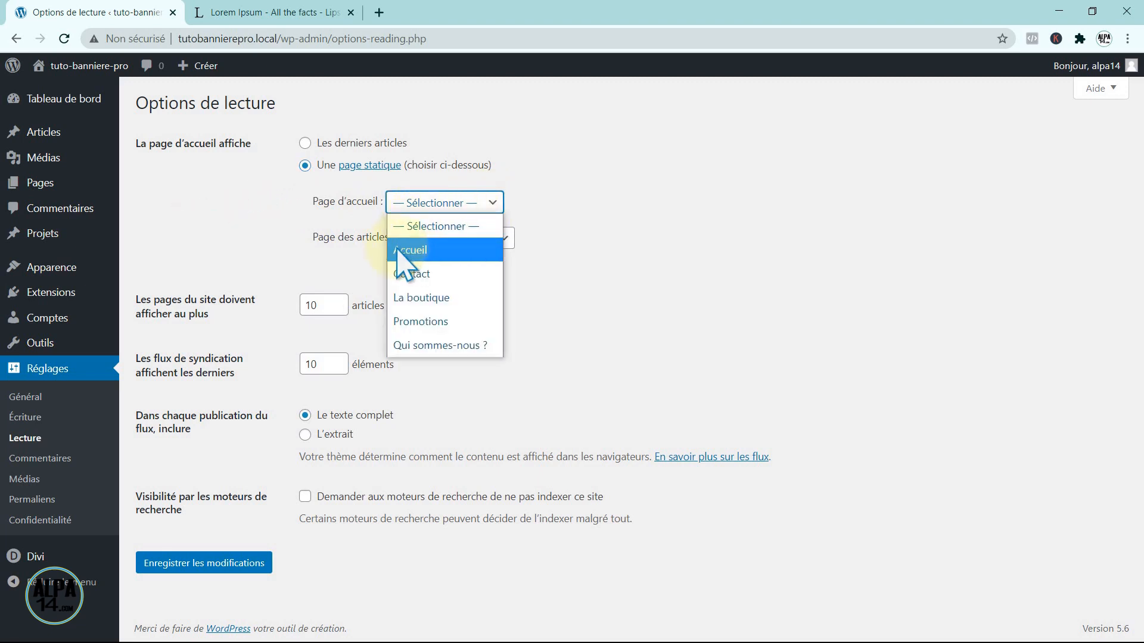
{"action": "left_click", "coordinate": [421, 258]}
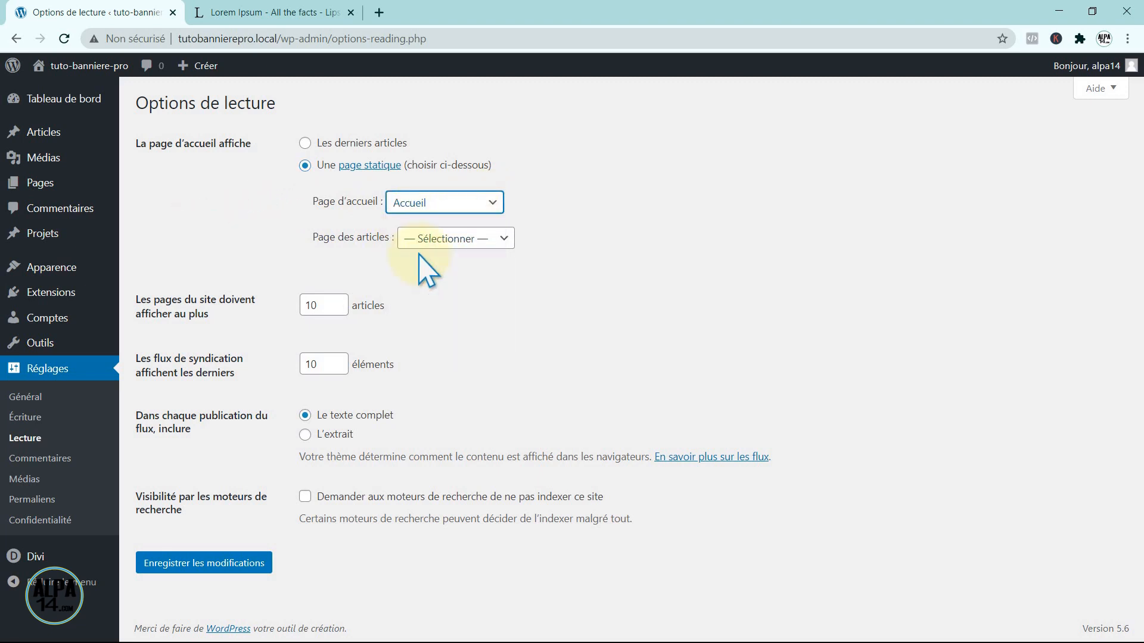
{"action": "left_click", "coordinate": [230, 566]}
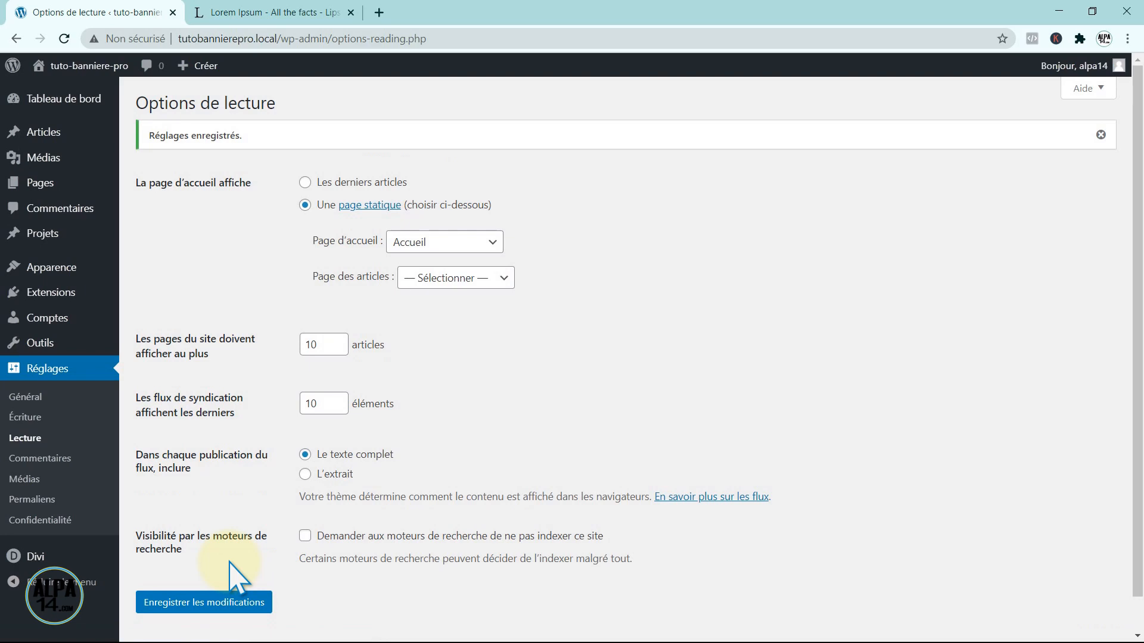
Step: In Divi's theme options, set the ABDS image from the media library as the site logo and save the changes
{"action": "mouse_move", "coordinate": [42, 557]}
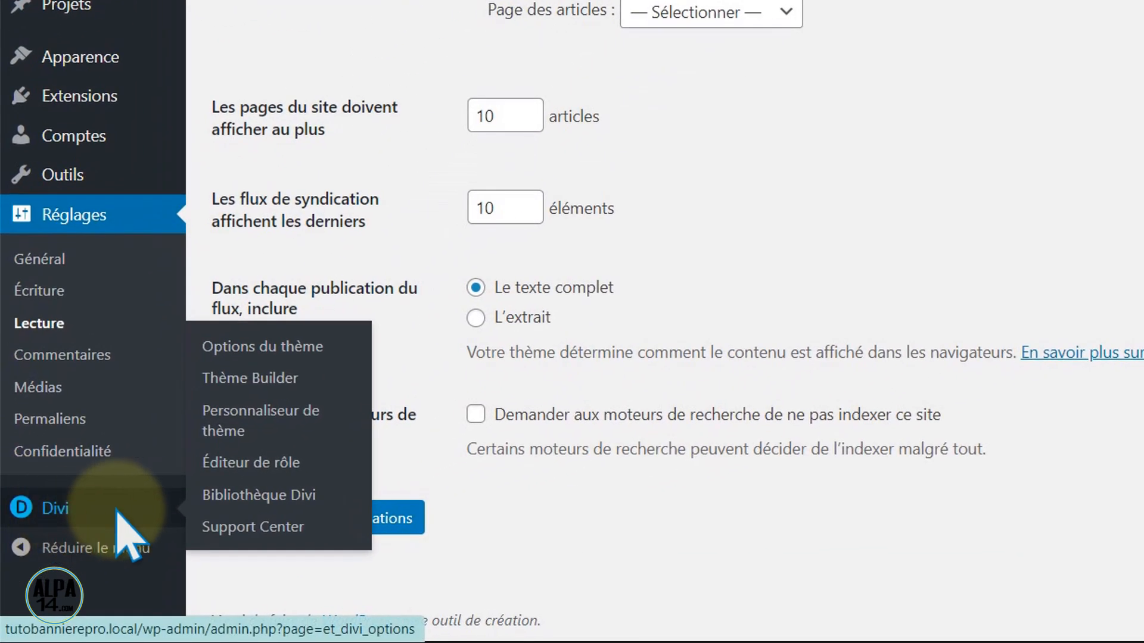
{"action": "left_click", "coordinate": [223, 351]}
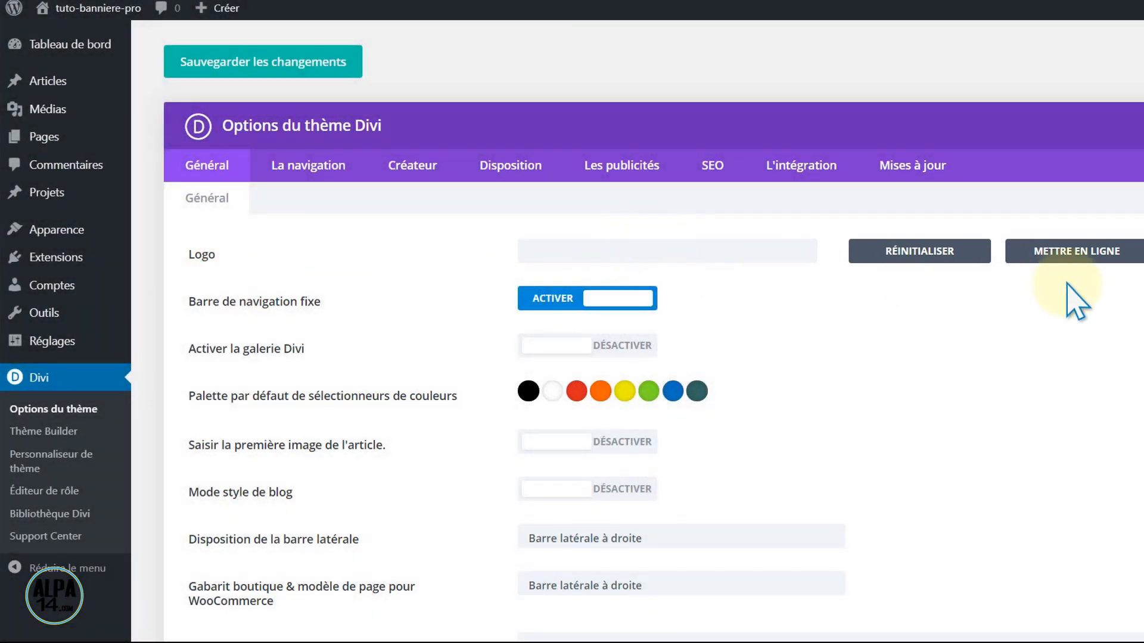
{"action": "left_click", "coordinate": [1071, 253]}
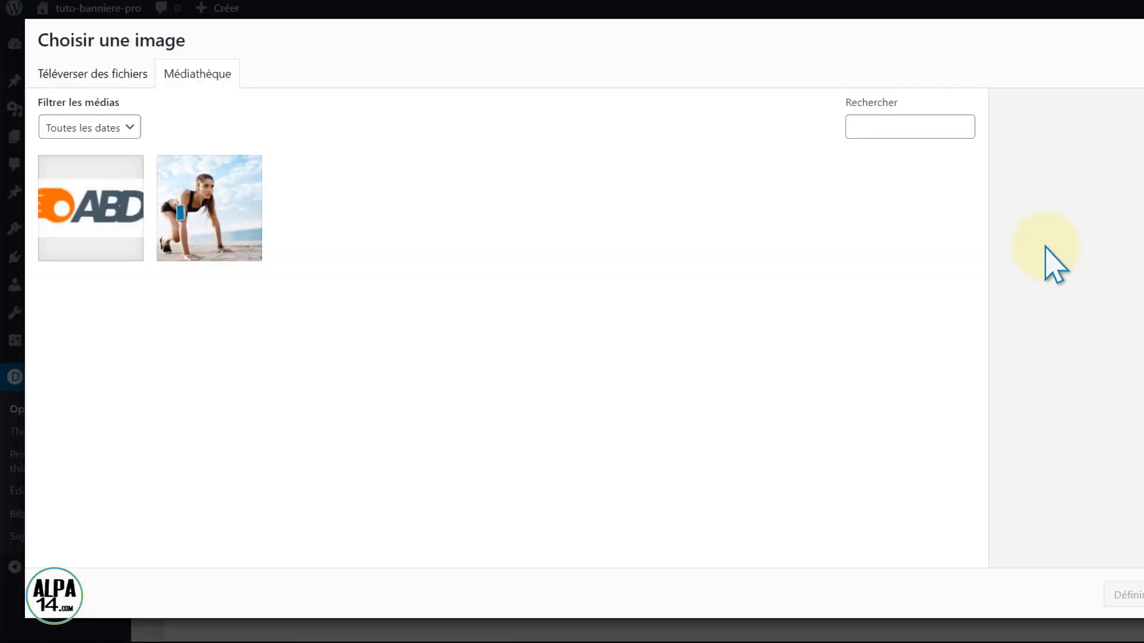
{"action": "left_click", "coordinate": [60, 228]}
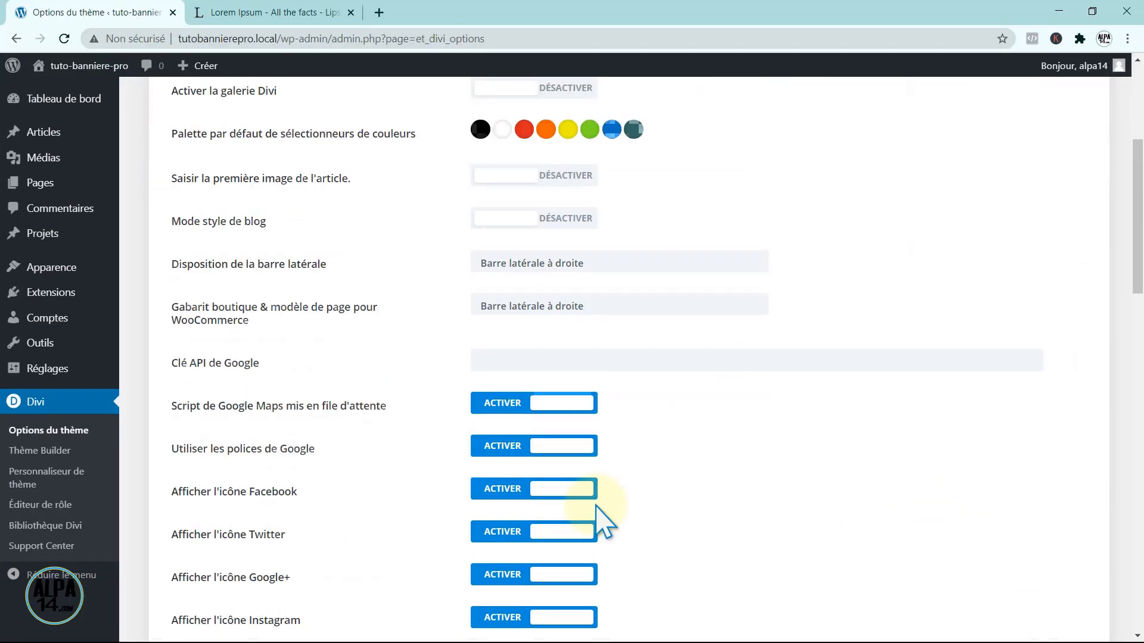
{"action": "scroll", "coordinate": [606, 524], "scroll_direction": "down", "scroll_amount": 15}
{"action": "scroll", "coordinate": [356, 625], "scroll_direction": "down", "scroll_amount": 5}
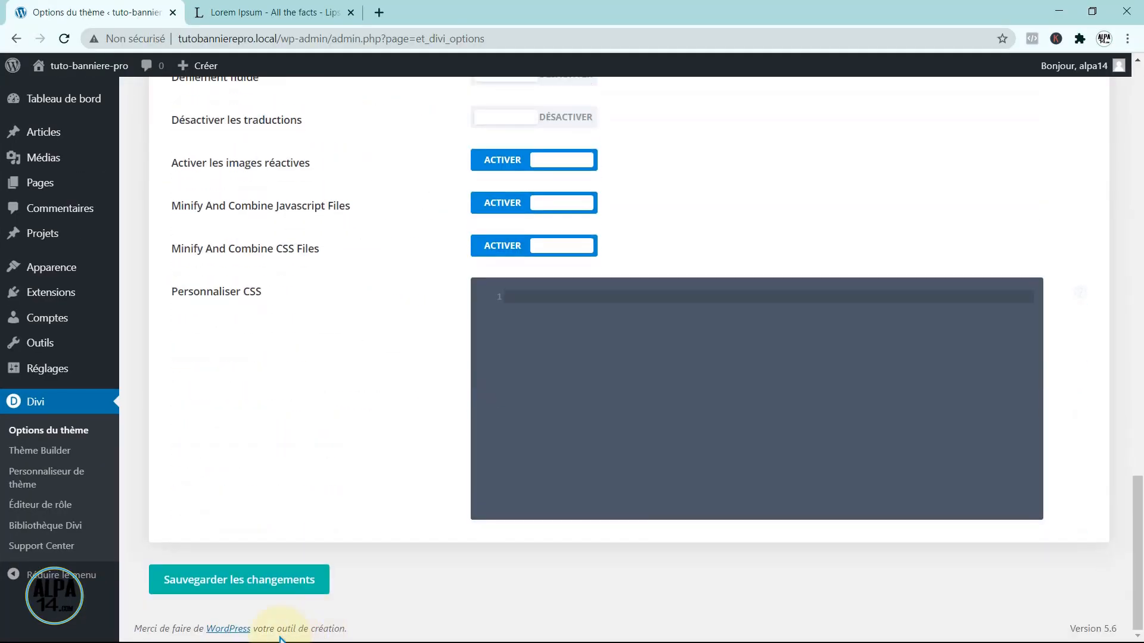
{"action": "left_click", "coordinate": [234, 584]}
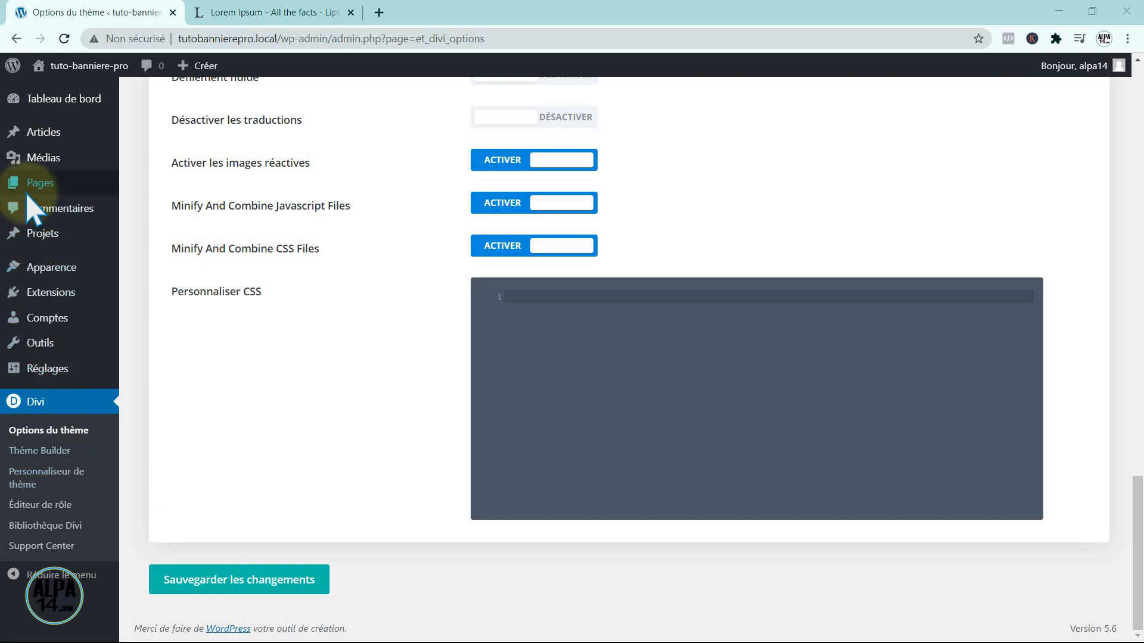
Step: Open the list of all pages and view the Accueil page on the site
{"action": "mouse_move", "coordinate": [29, 182]}
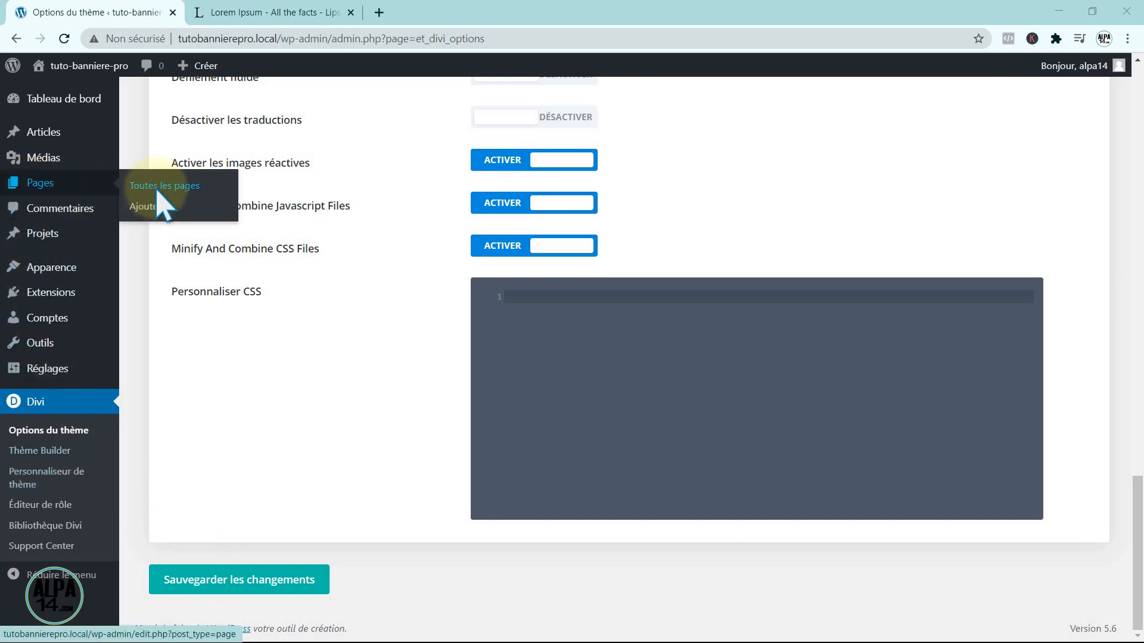
{"action": "left_click", "coordinate": [159, 191]}
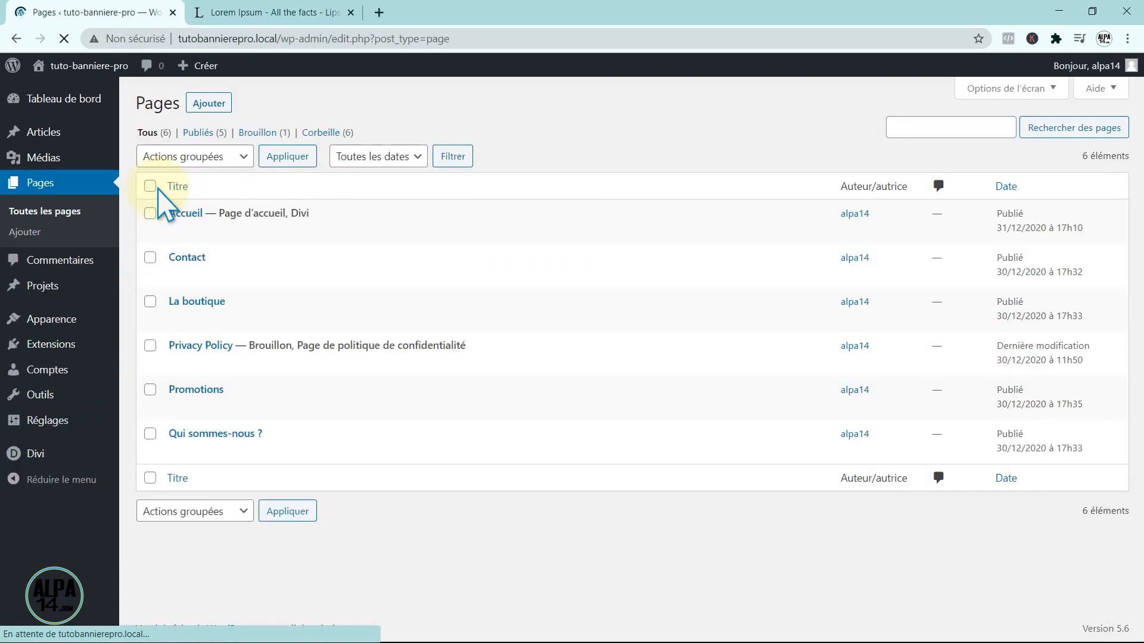
{"action": "left_click", "coordinate": [366, 231]}
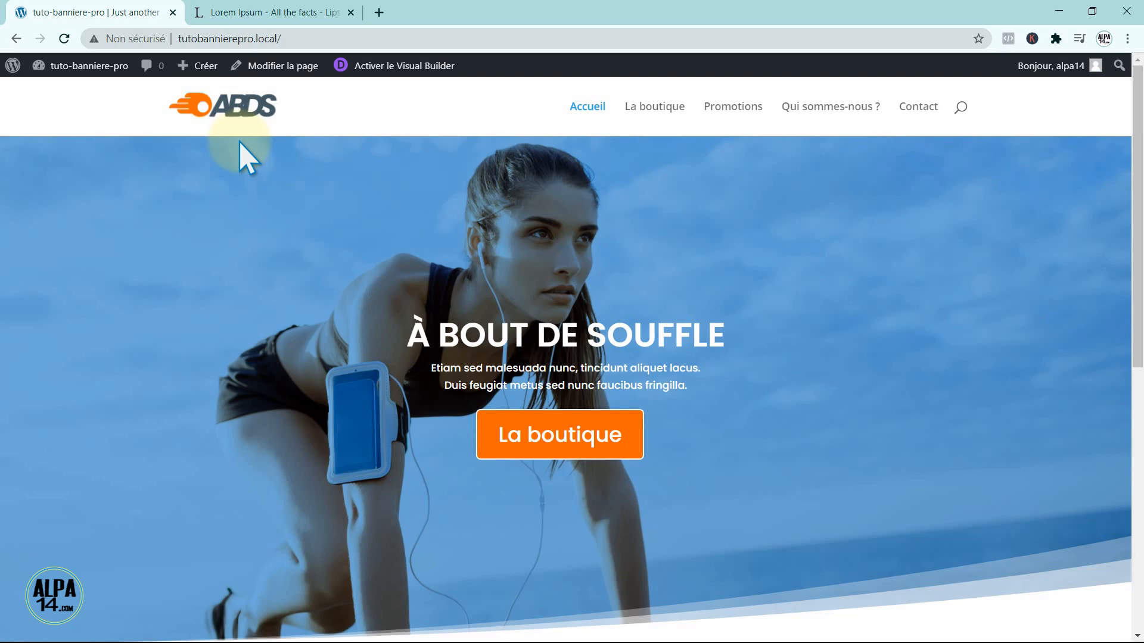
Step: Return to the admin area and open the primary menu bar settings in Divi's theme customizer
{"action": "mouse_move", "coordinate": [13, 68]}
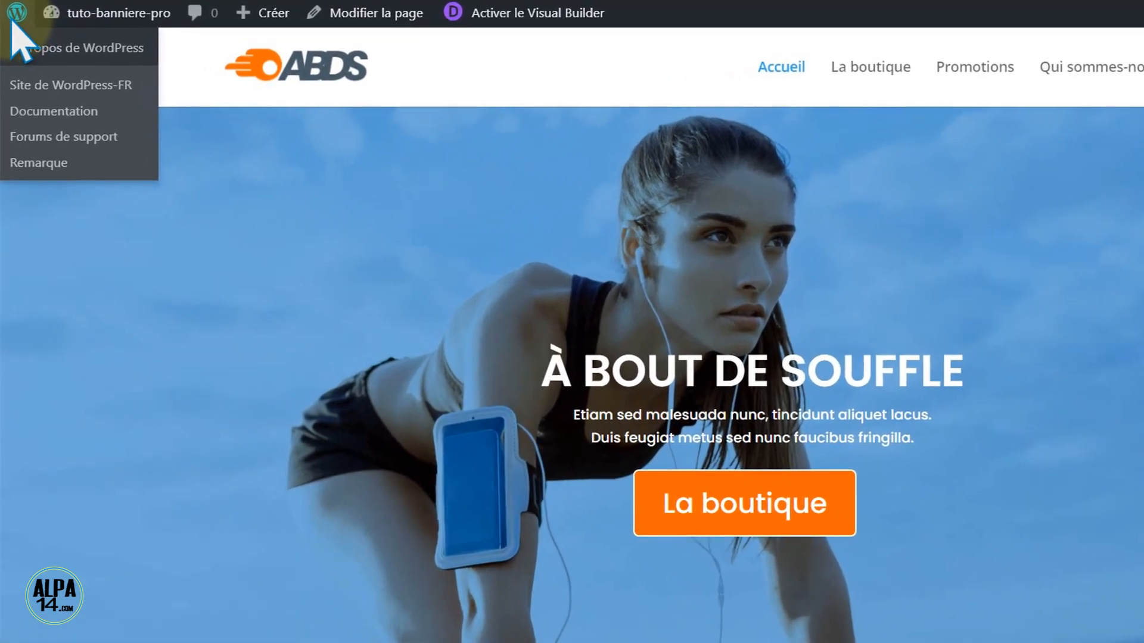
{"action": "left_click", "coordinate": [13, 21]}
{"action": "mouse_move", "coordinate": [39, 470]}
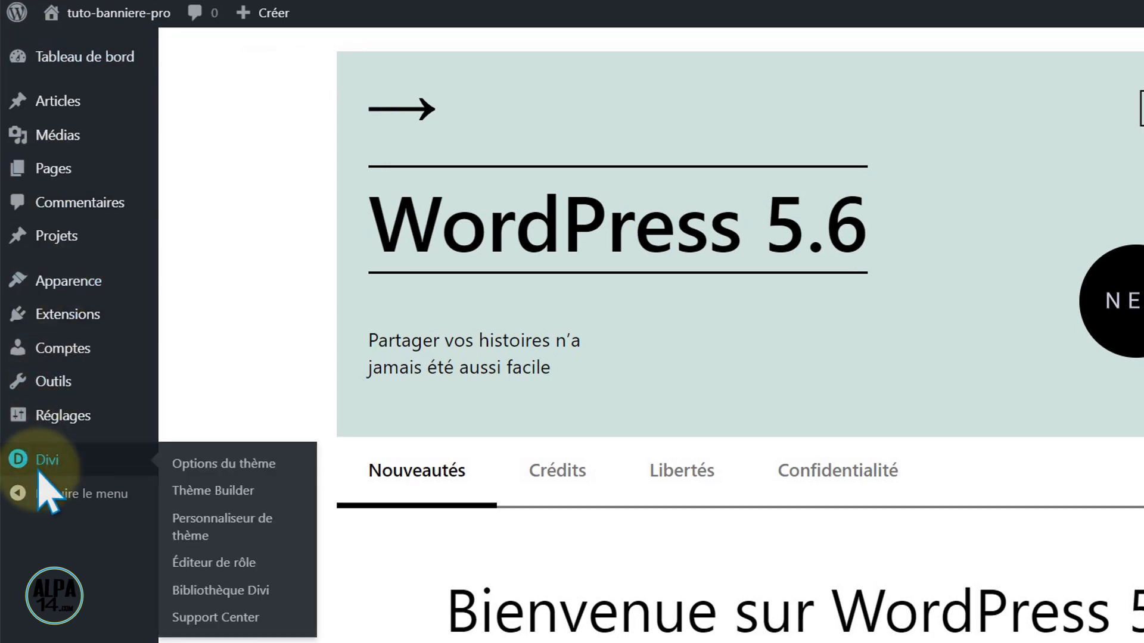
{"action": "left_click", "coordinate": [222, 534]}
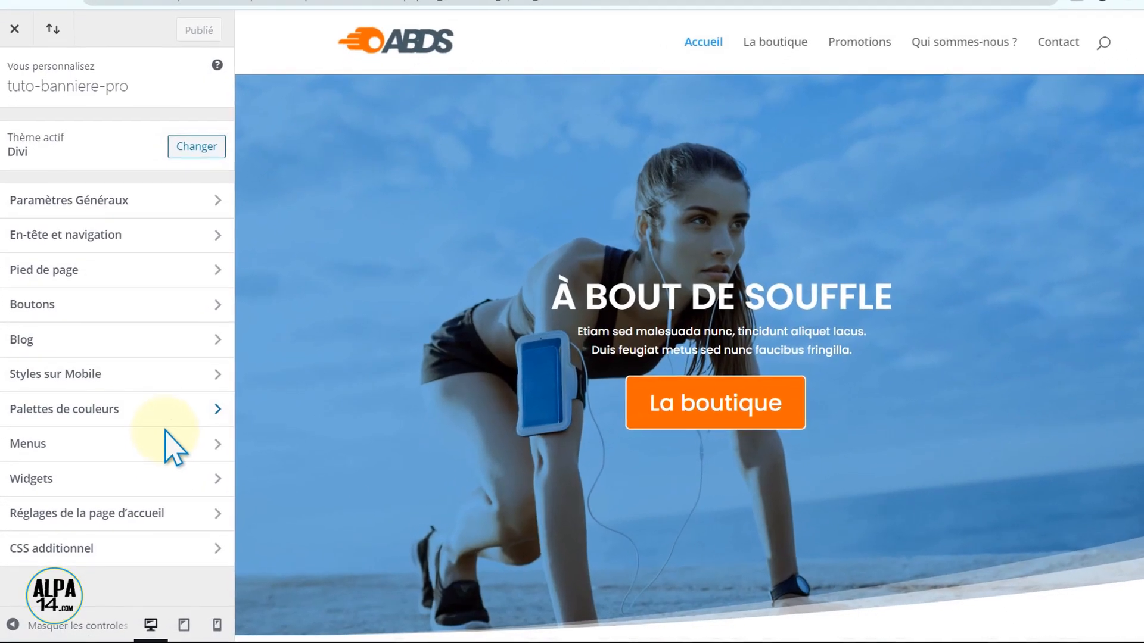
{"action": "left_click", "coordinate": [173, 236]}
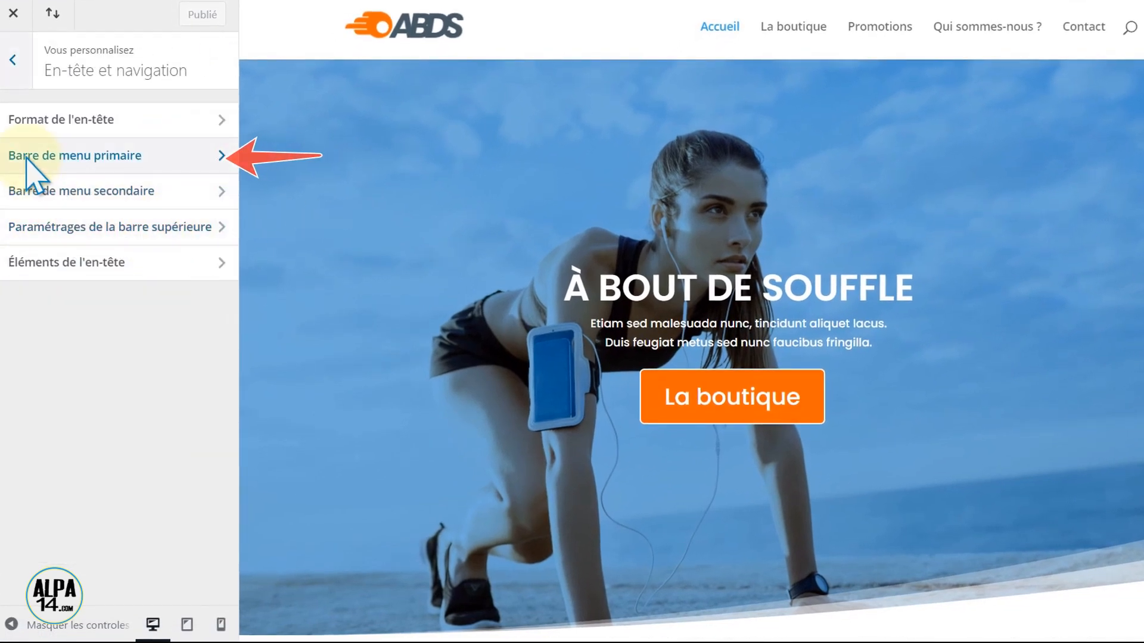
{"action": "left_click", "coordinate": [192, 156]}
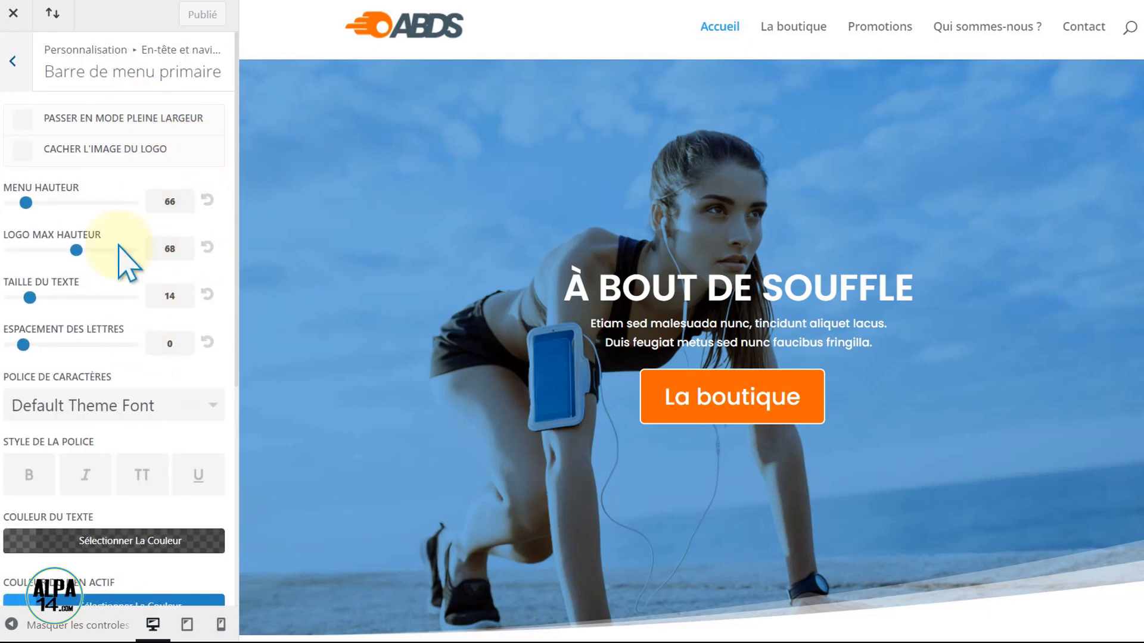
Step: Try hiding the logo image in the primary menu bar and show it again
{"action": "left_click", "coordinate": [18, 147]}
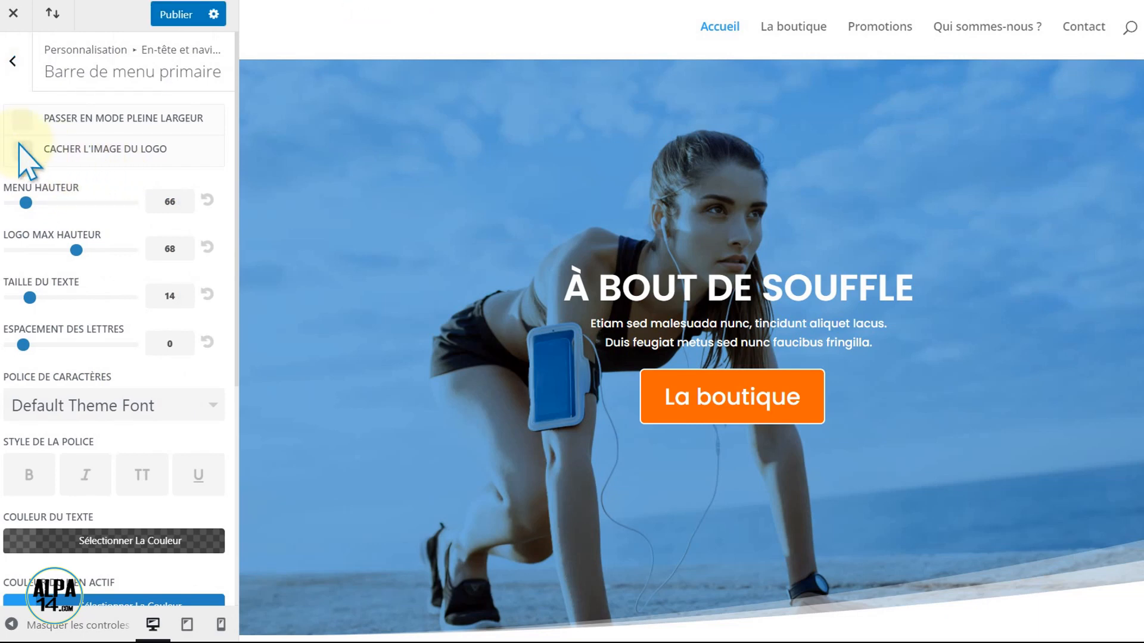
{"action": "left_click", "coordinate": [20, 148]}
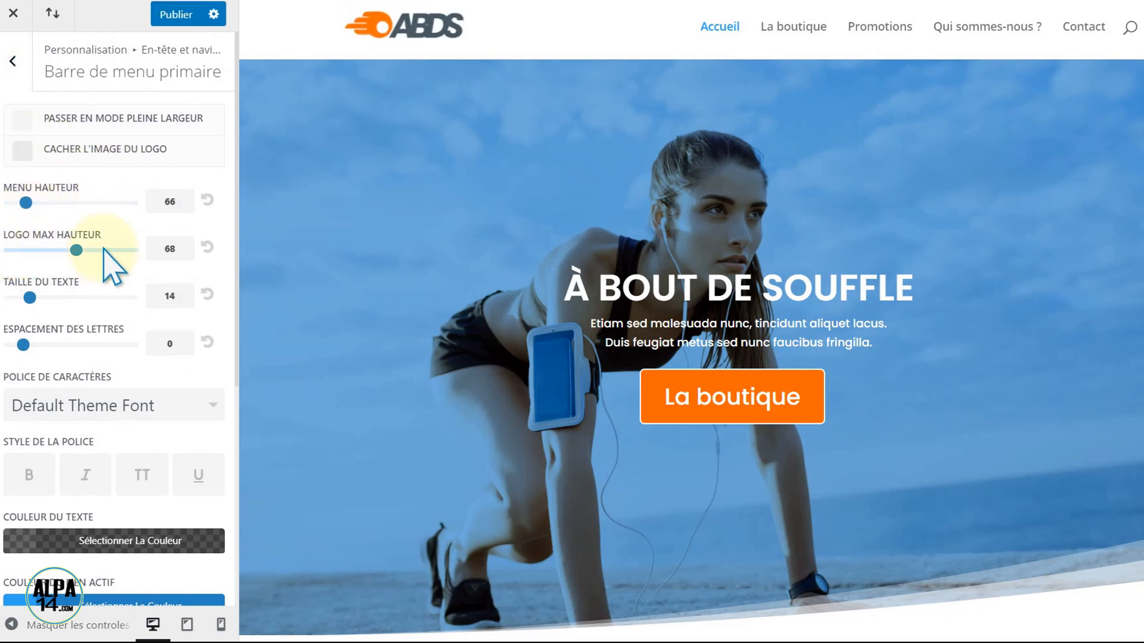
{"action": "mouse_move", "coordinate": [76, 250]}
{"action": "left_mouse_down"}
{"action": "mouse_move", "coordinate": [106, 250]}
{"action": "mouse_move", "coordinate": [61, 250]}
{"action": "mouse_move", "coordinate": [76, 250]}
{"action": "left_mouse_up"}
{"action": "left_click", "coordinate": [30, 297]}
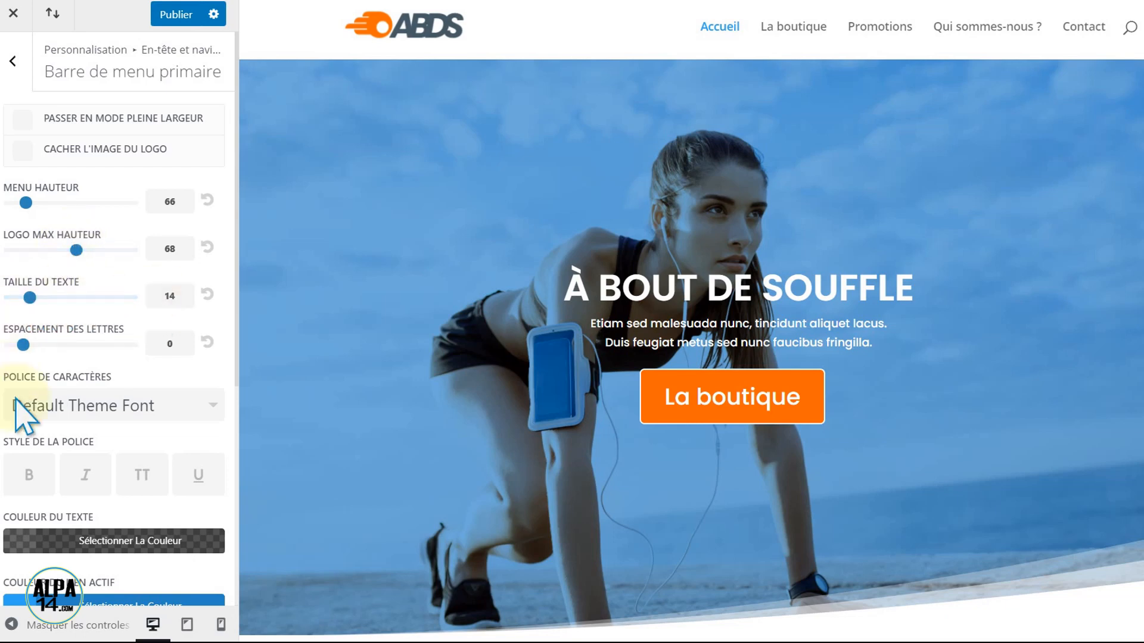
Step: Set the primary menu's font to Poppins with a text size of 16 and the uppercase (TT) style
{"action": "left_click", "coordinate": [213, 407]}
{"action": "left_click_drag", "start_coordinate": [215, 411], "coordinate": [212, 550]}
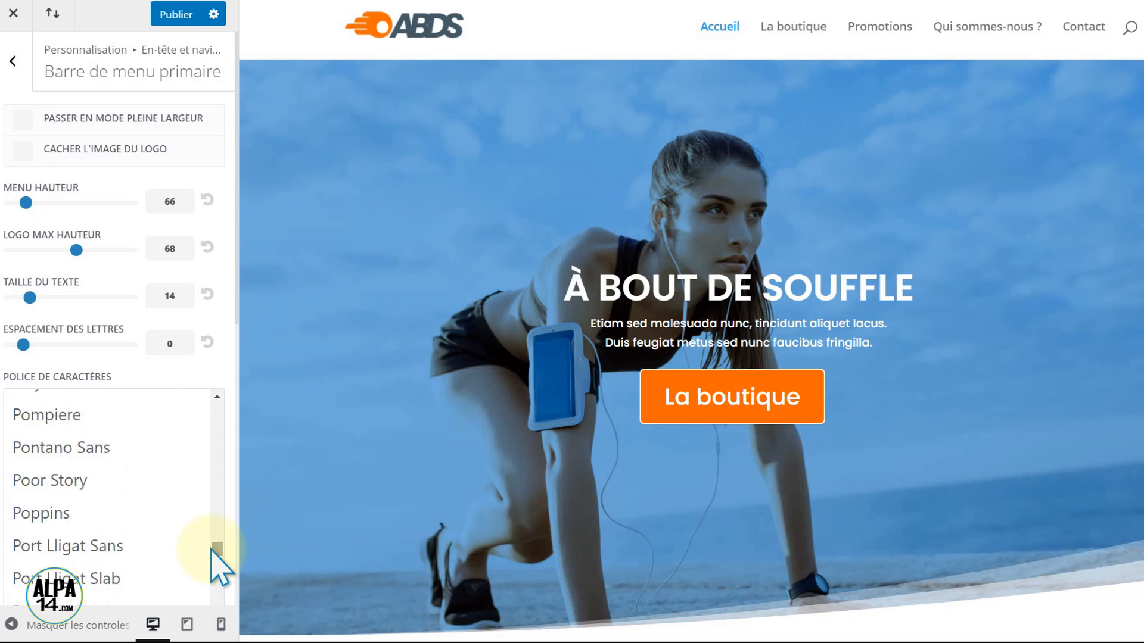
{"action": "left_click", "coordinate": [55, 516]}
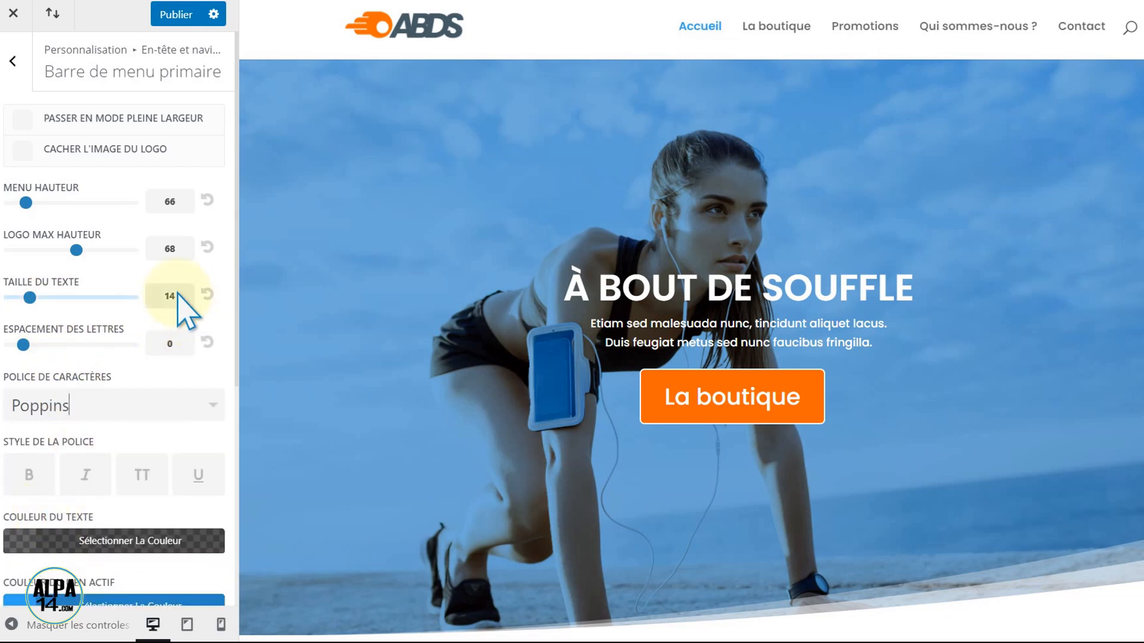
{"action": "left_click_drag", "start_coordinate": [30, 298], "coordinate": [50, 301]}
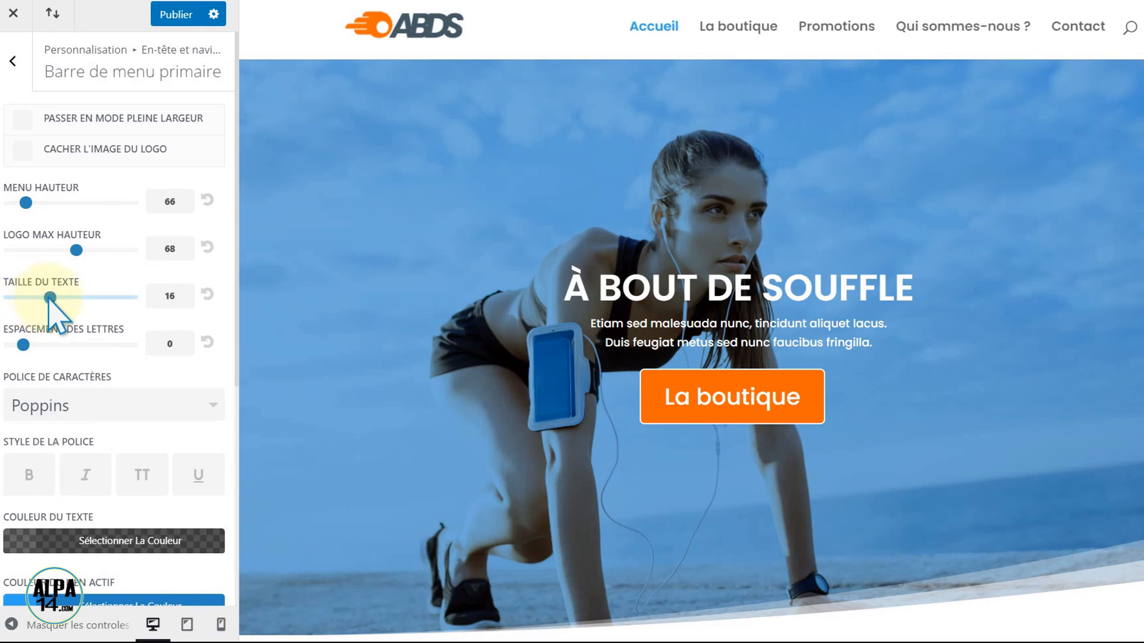
{"action": "left_click", "coordinate": [143, 475]}
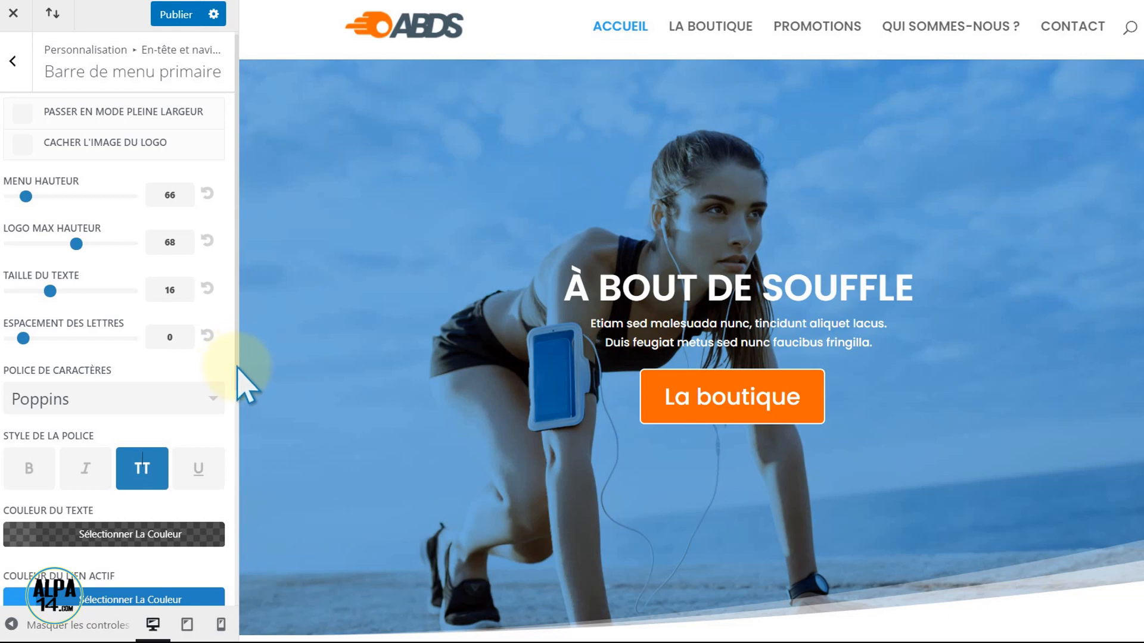
Step: Set the primary menu's text colour to the dark teal swatch #336666 at full opacity
{"action": "scroll", "coordinate": [238, 384], "scroll_direction": "down", "scroll_amount": 2}
{"action": "scroll", "coordinate": [241, 405], "scroll_direction": "down", "scroll_amount": 3}
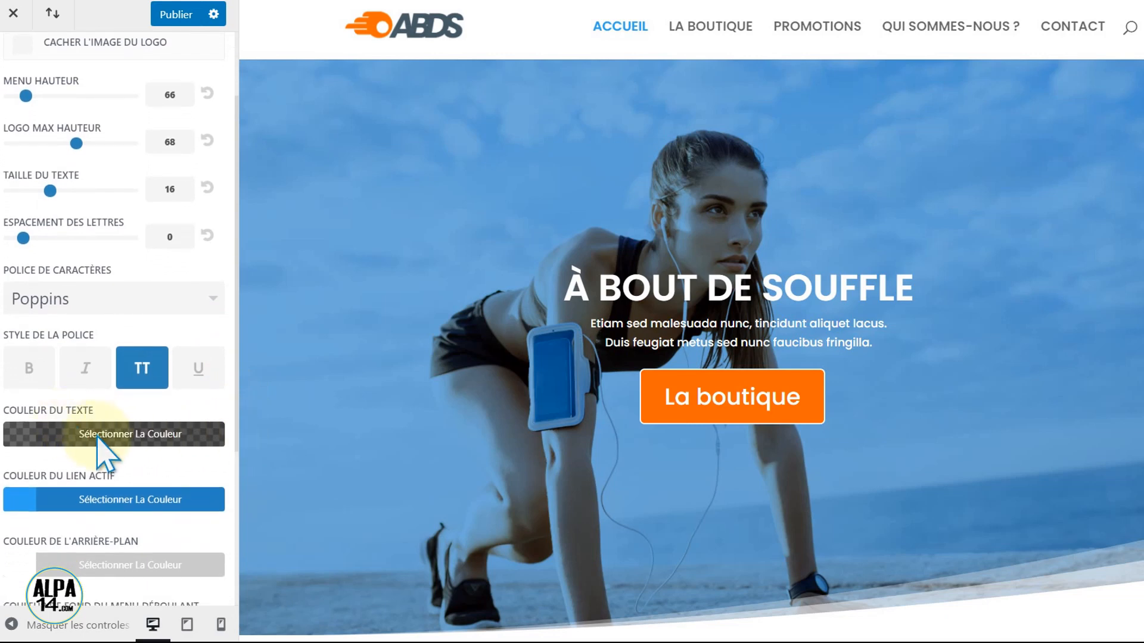
{"action": "left_click", "coordinate": [129, 438]}
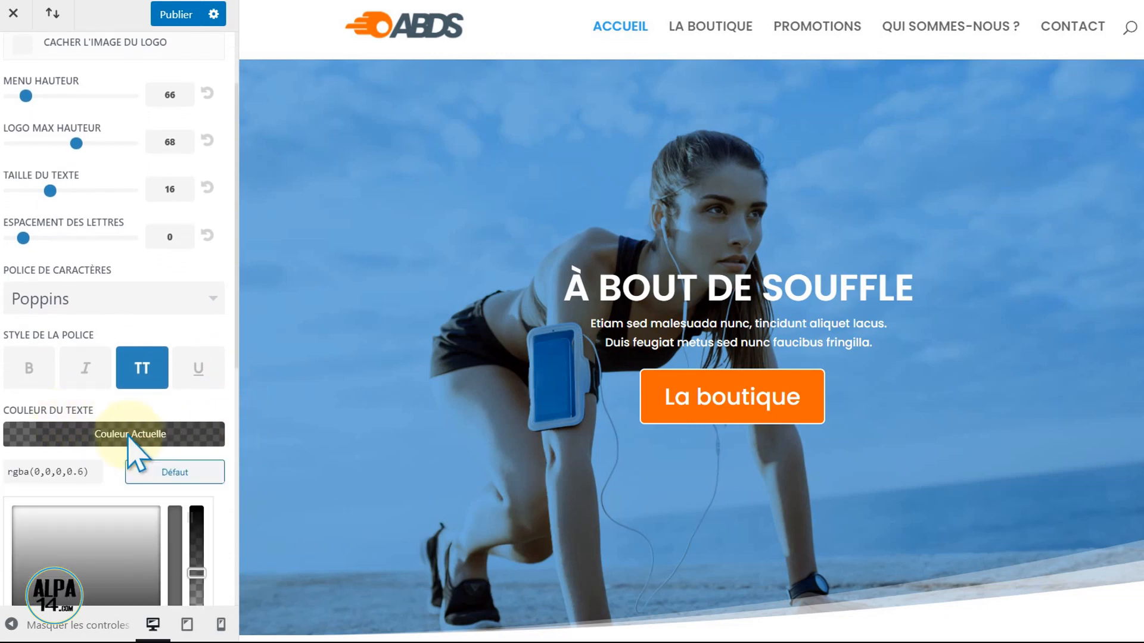
{"action": "scroll", "coordinate": [239, 393], "scroll_direction": "down", "scroll_amount": 5}
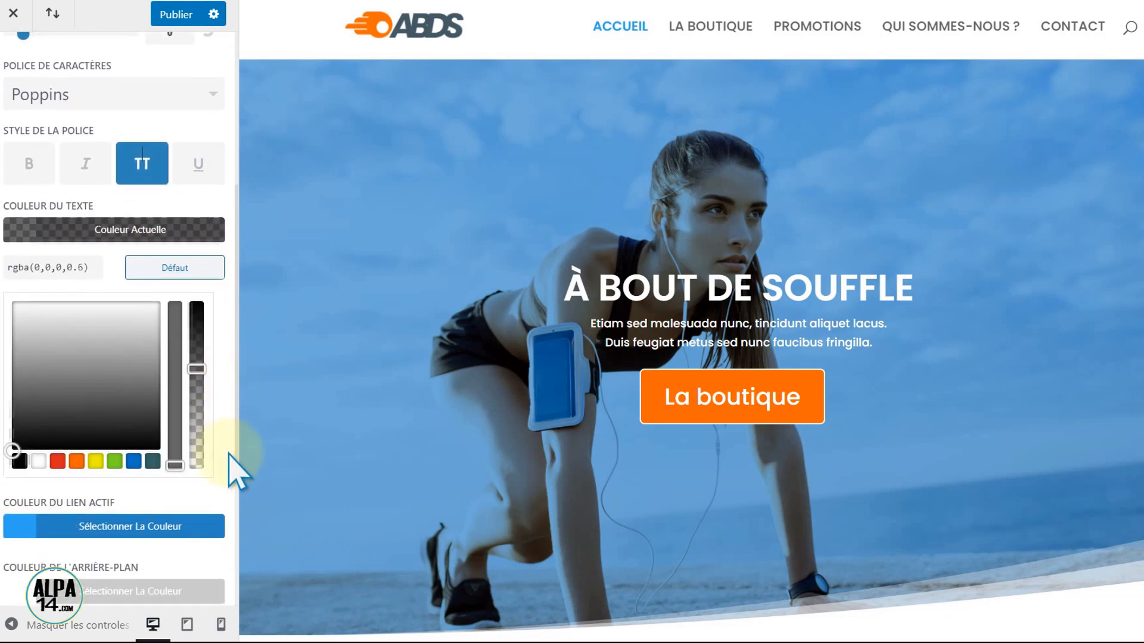
{"action": "scroll", "coordinate": [229, 459], "scroll_direction": "down", "scroll_amount": 1}
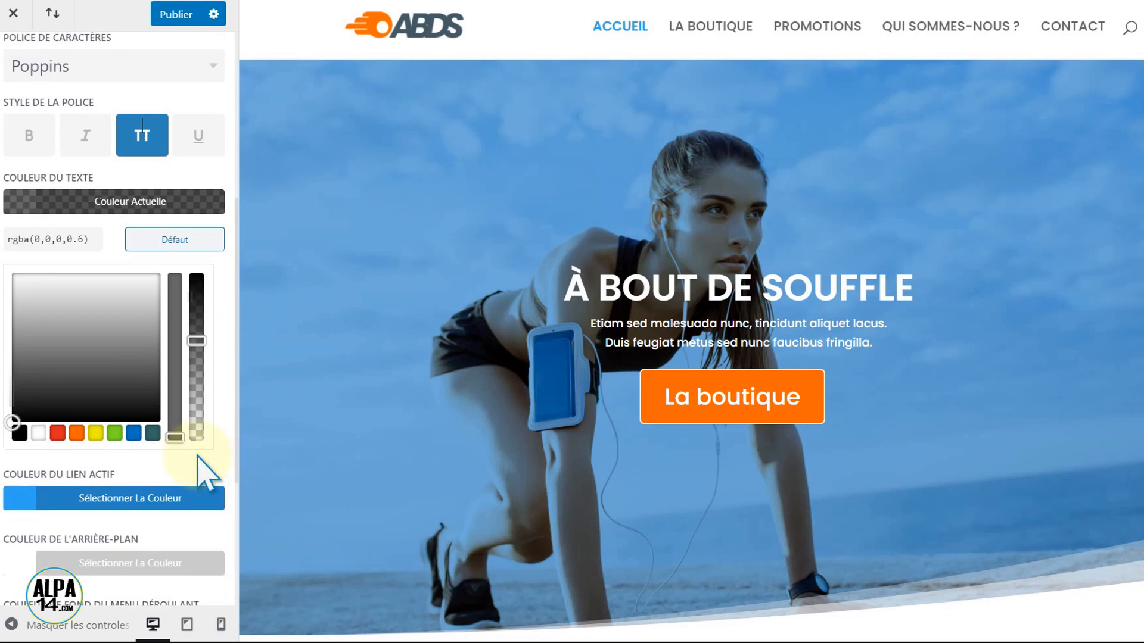
{"action": "left_click", "coordinate": [151, 434]}
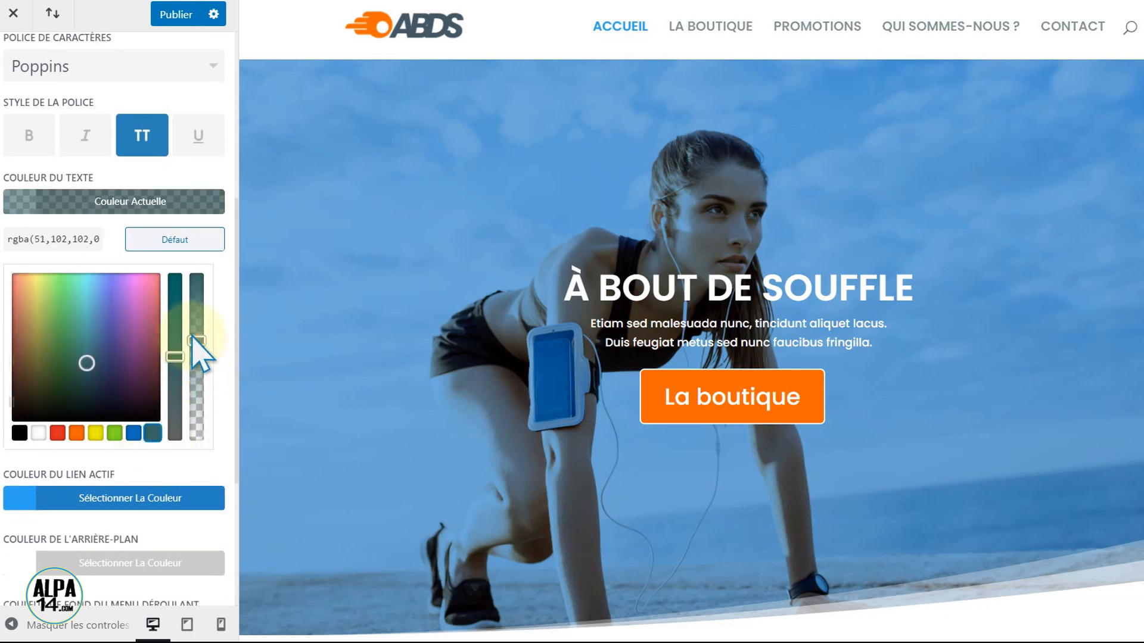
{"action": "left_click_drag", "start_coordinate": [192, 338], "coordinate": [197, 291]}
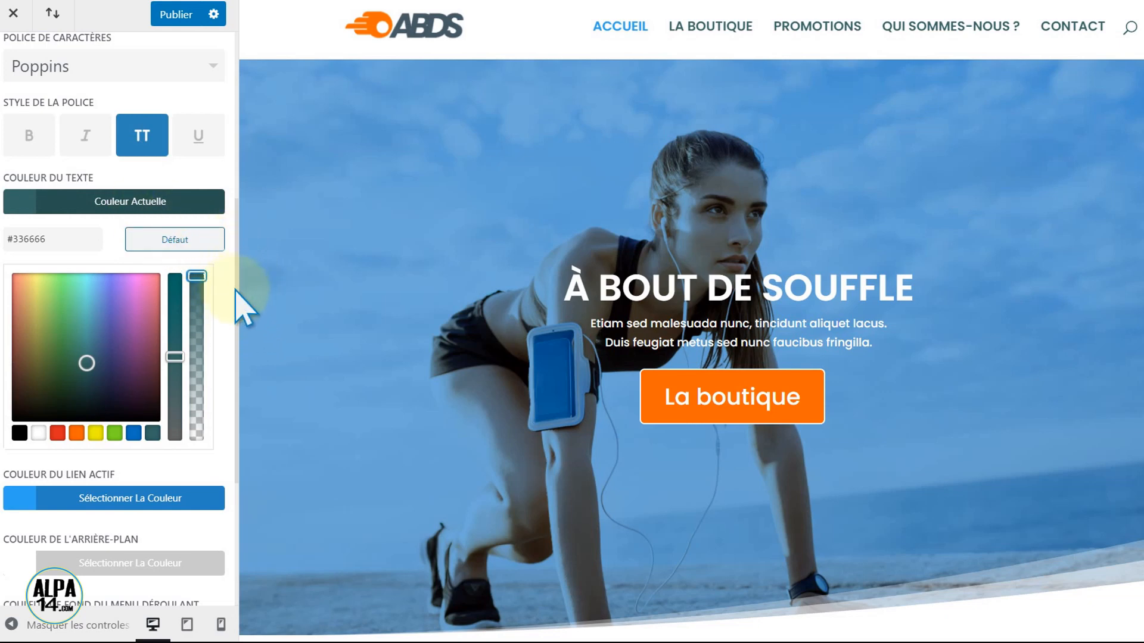
Step: Set the menu's active link colour to orange #ff6600 and publish the customizer changes
{"action": "scroll", "coordinate": [237, 316], "scroll_direction": "down", "scroll_amount": 2}
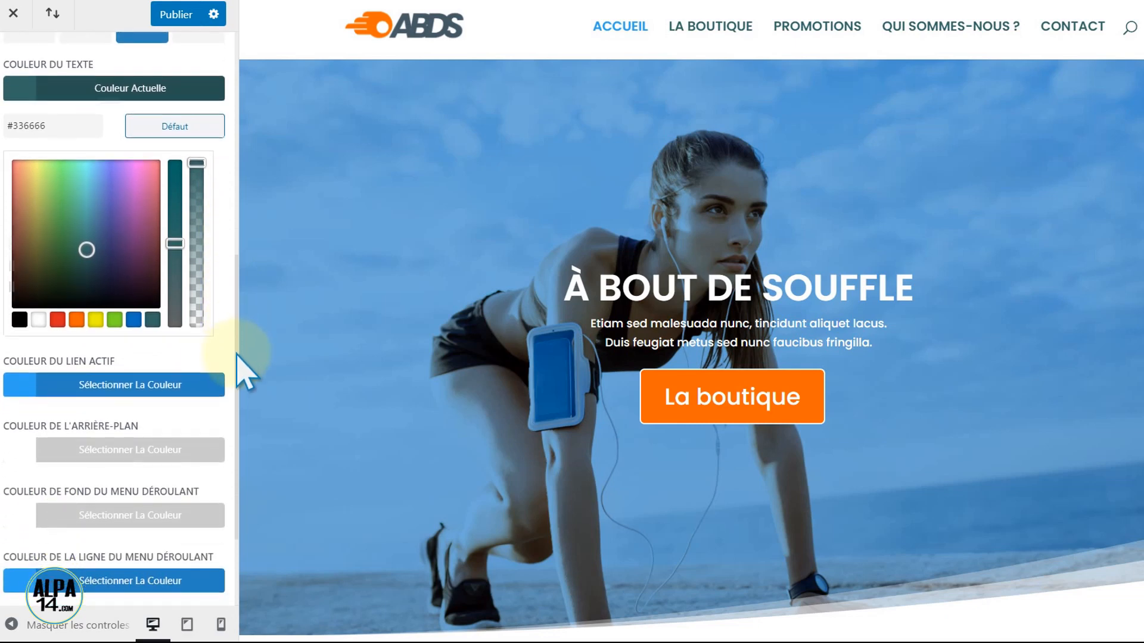
{"action": "left_click", "coordinate": [122, 384]}
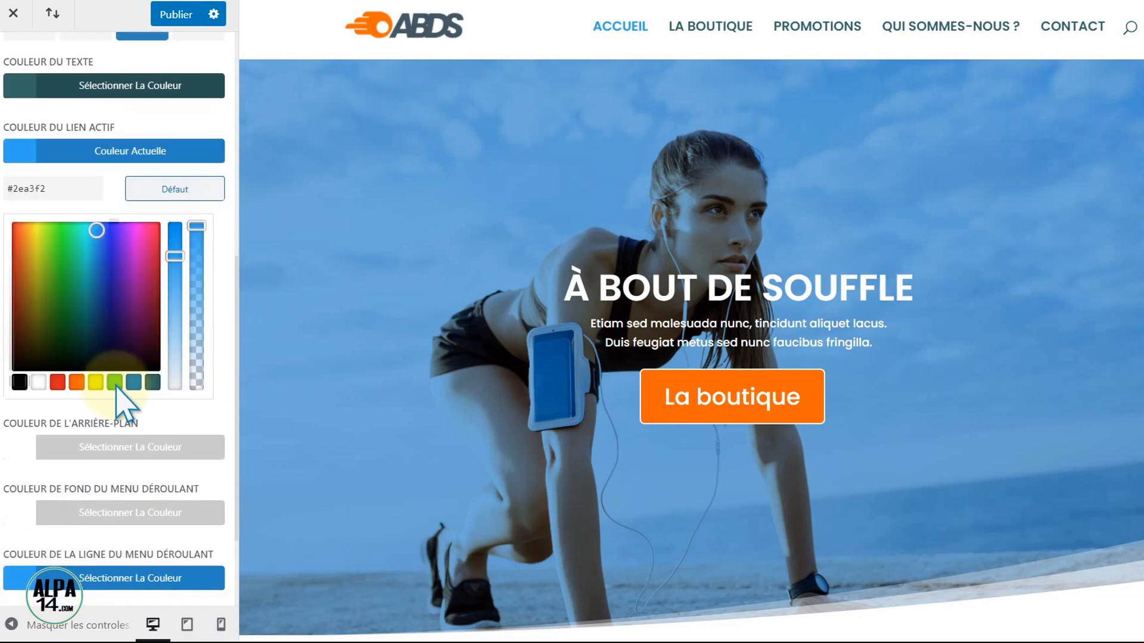
{"action": "left_click", "coordinate": [75, 383]}
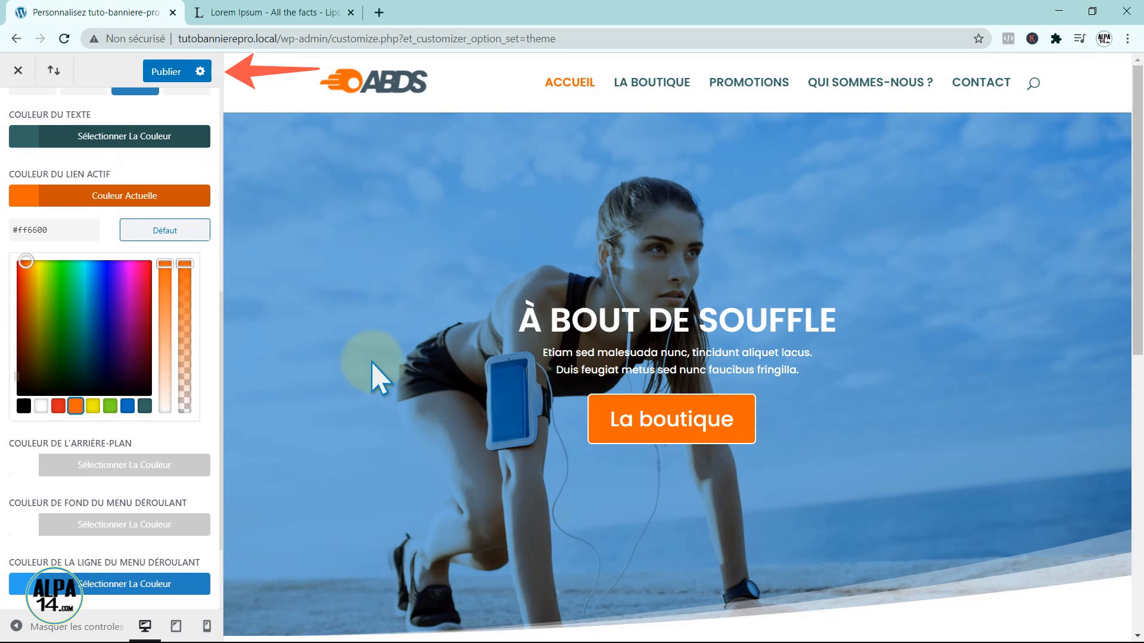
{"action": "left_click", "coordinate": [167, 72]}
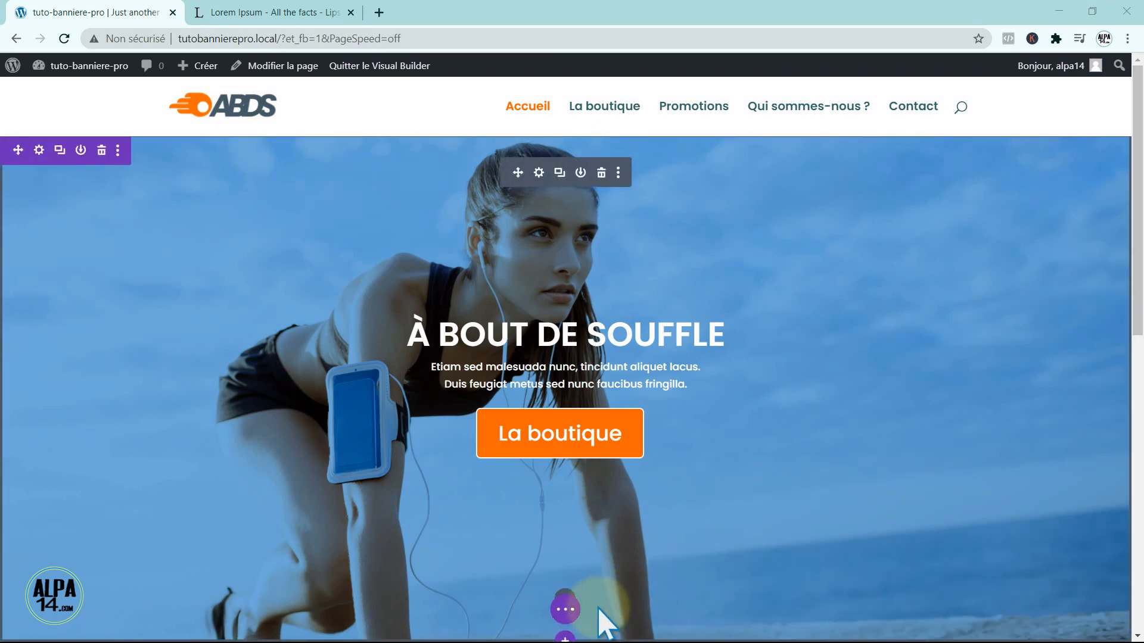
{"action": "left_click", "coordinate": [565, 610]}
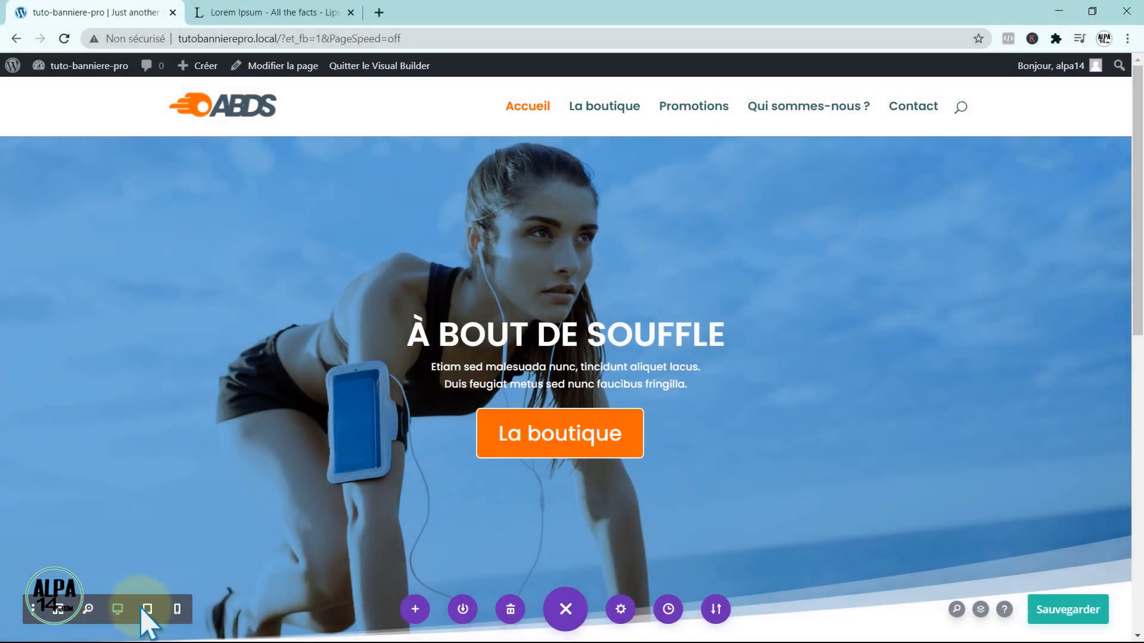
{"action": "left_click", "coordinate": [144, 609]}
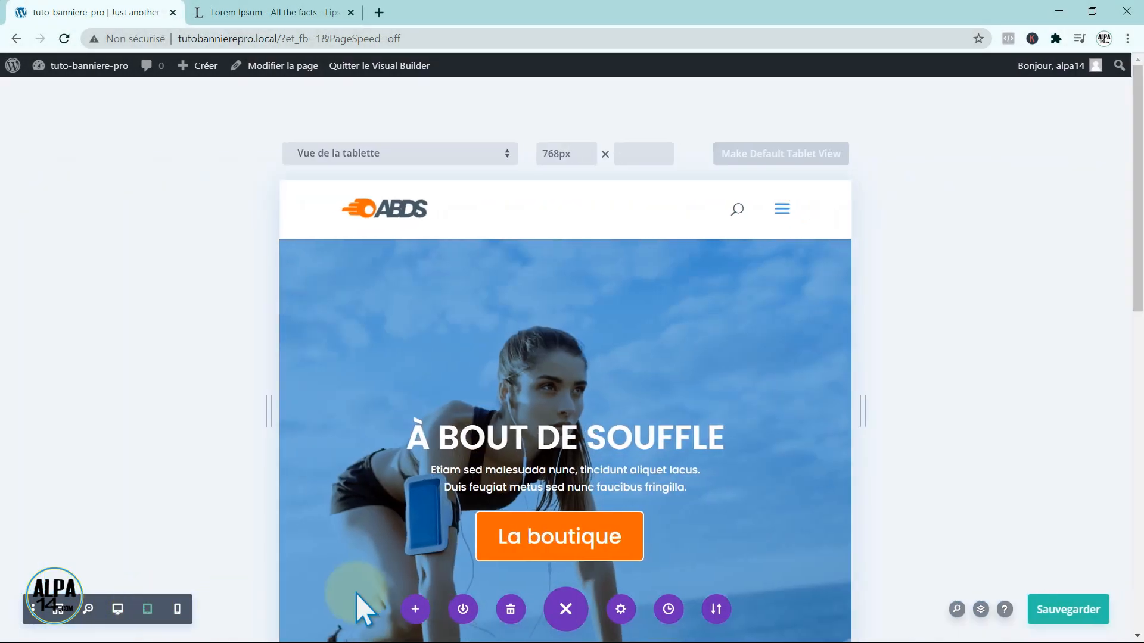
{"action": "scroll", "coordinate": [1132, 327], "scroll_direction": "down", "scroll_amount": 2}
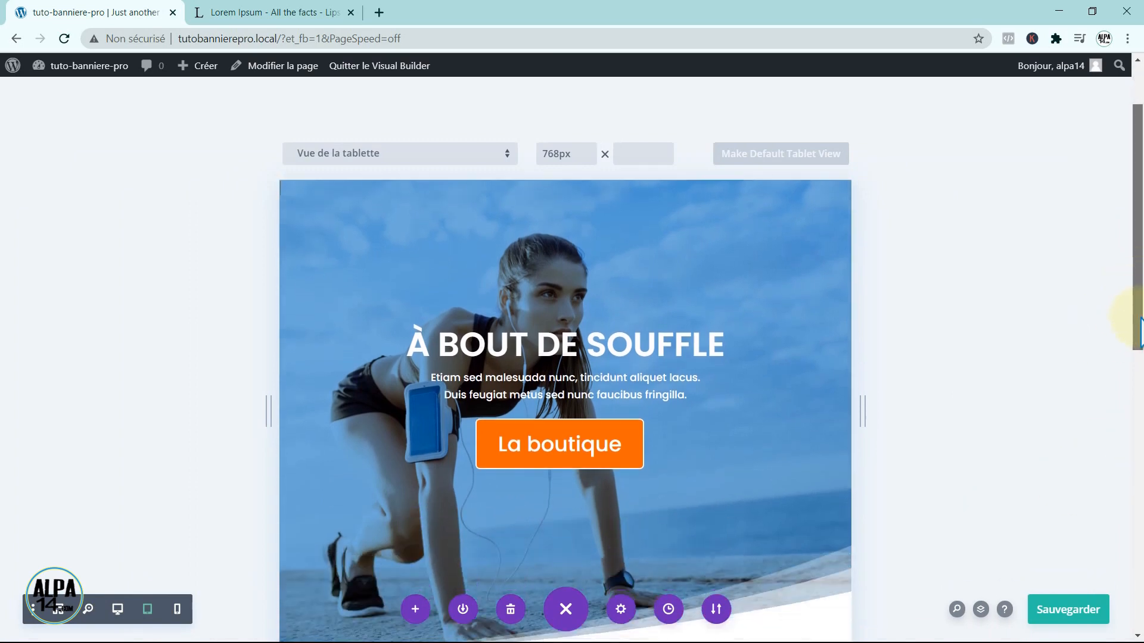
{"action": "scroll", "coordinate": [1135, 322], "scroll_direction": "up", "scroll_amount": 2}
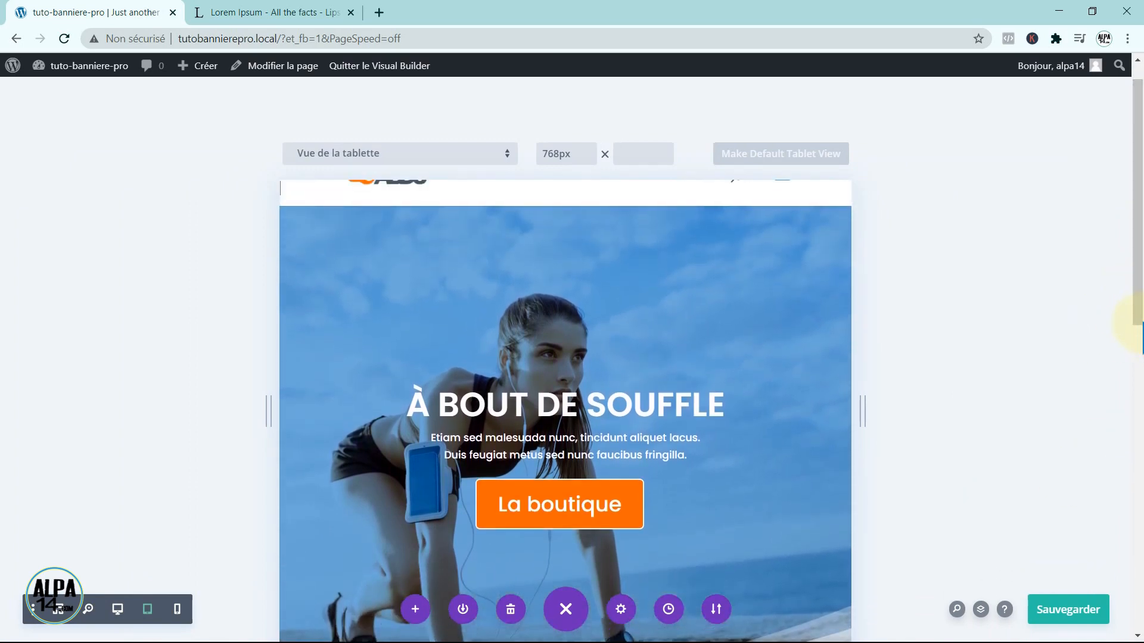
{"action": "left_click", "coordinate": [177, 609]}
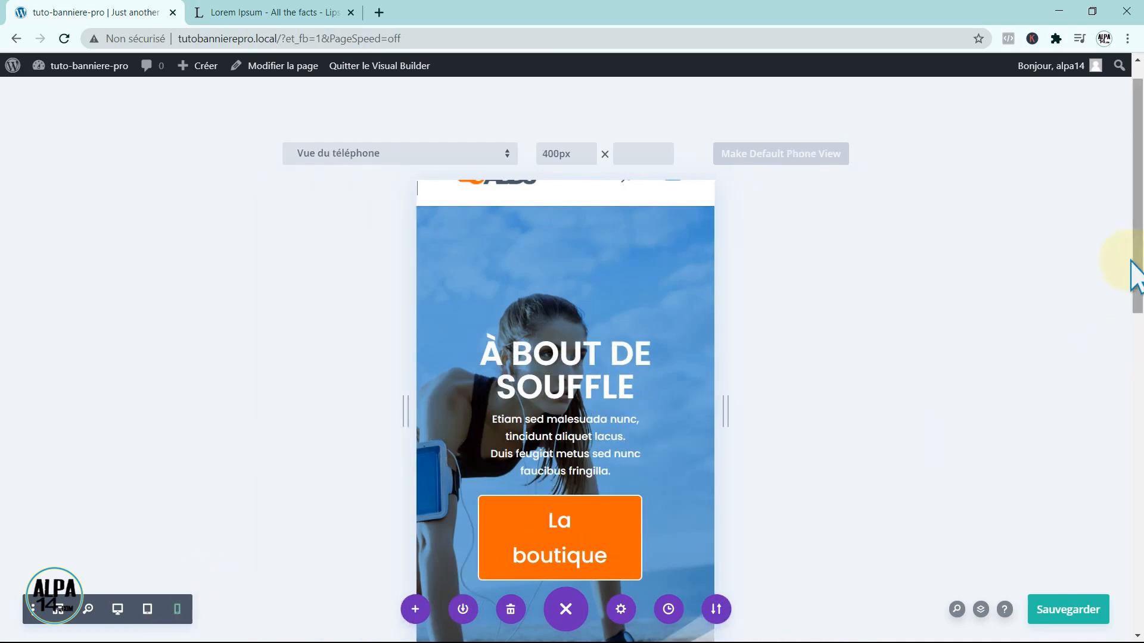
{"action": "scroll", "coordinate": [1137, 279], "scroll_direction": "down", "scroll_amount": 1}
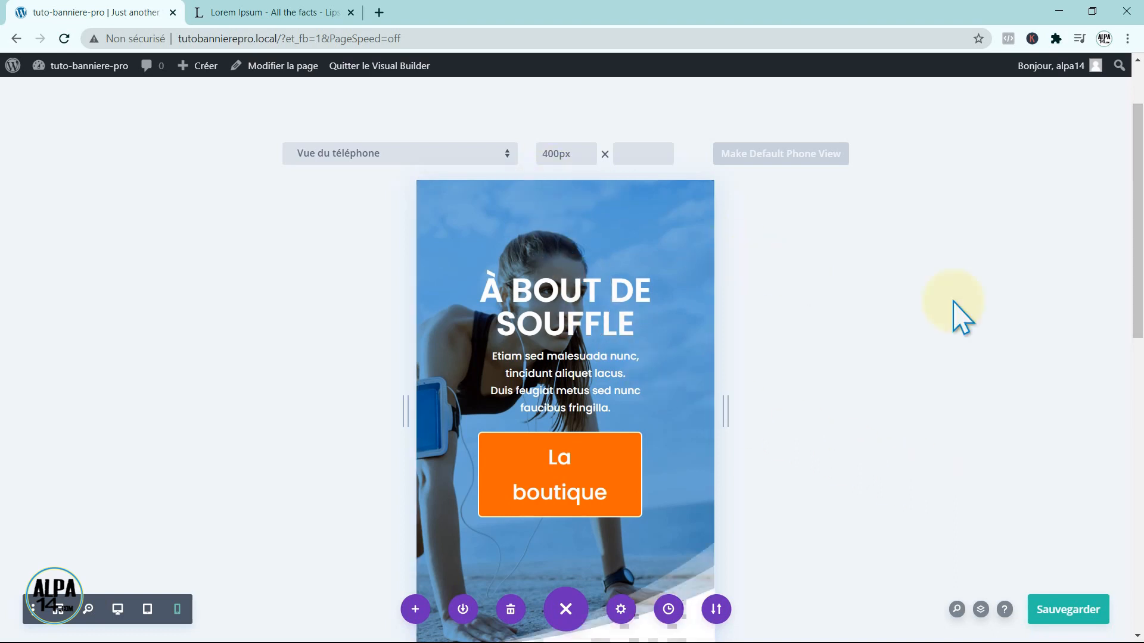
{"action": "left_click_drag", "start_coordinate": [1137, 310], "coordinate": [1137, 291]}
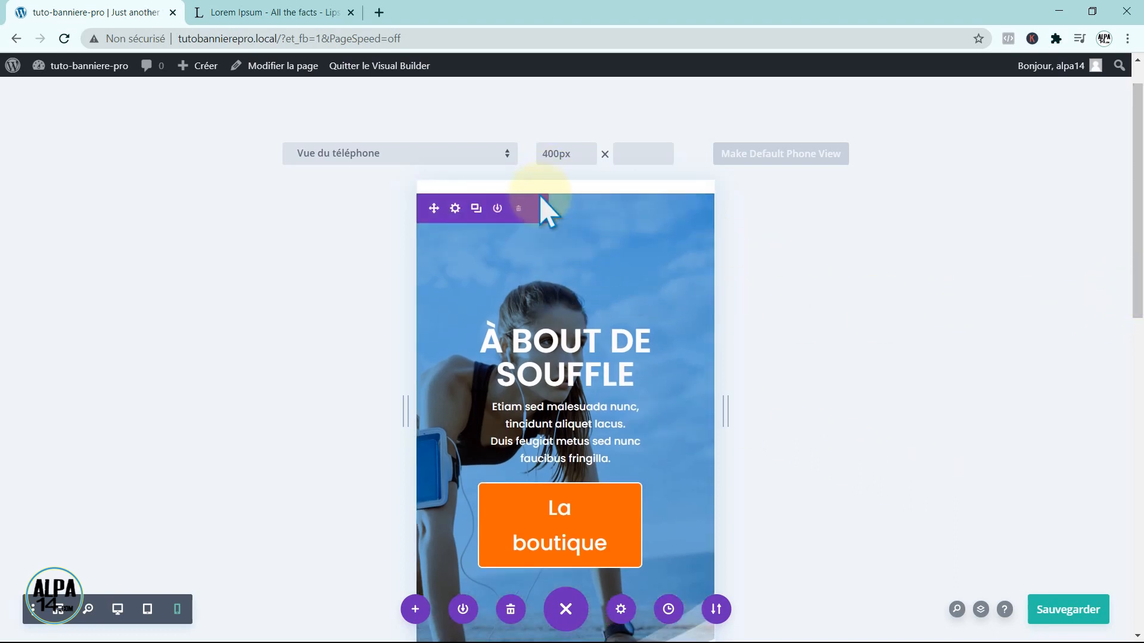
Step: Set the La boutique button's text size to 25px for phones only, save the module settings and return to the desktop view
{"action": "left_click", "coordinate": [537, 230]}
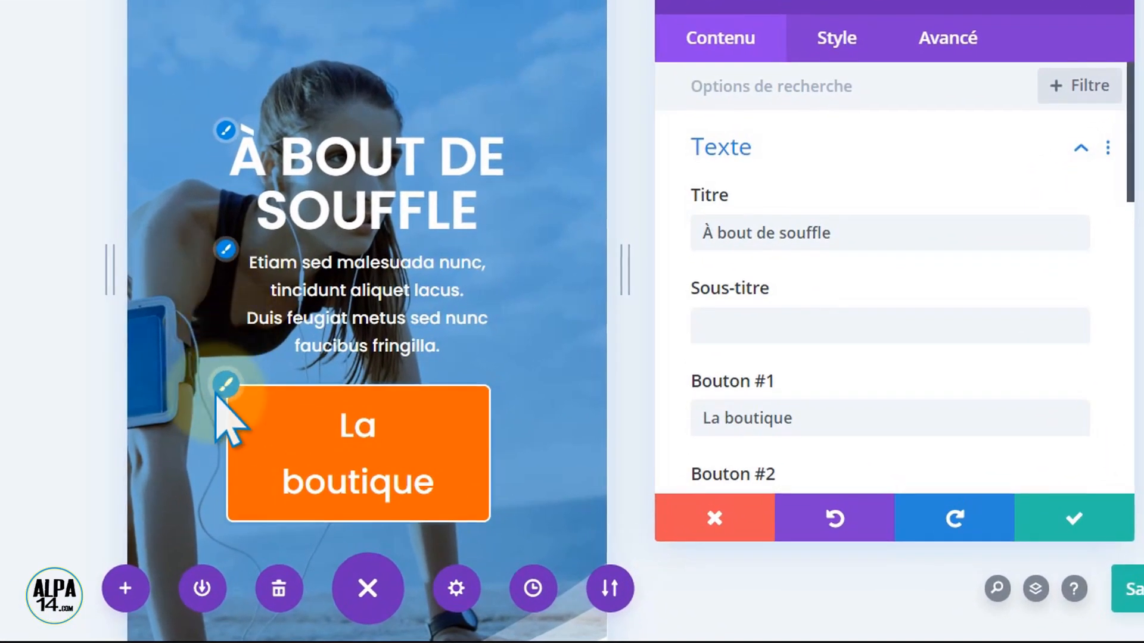
{"action": "left_click", "coordinate": [225, 384]}
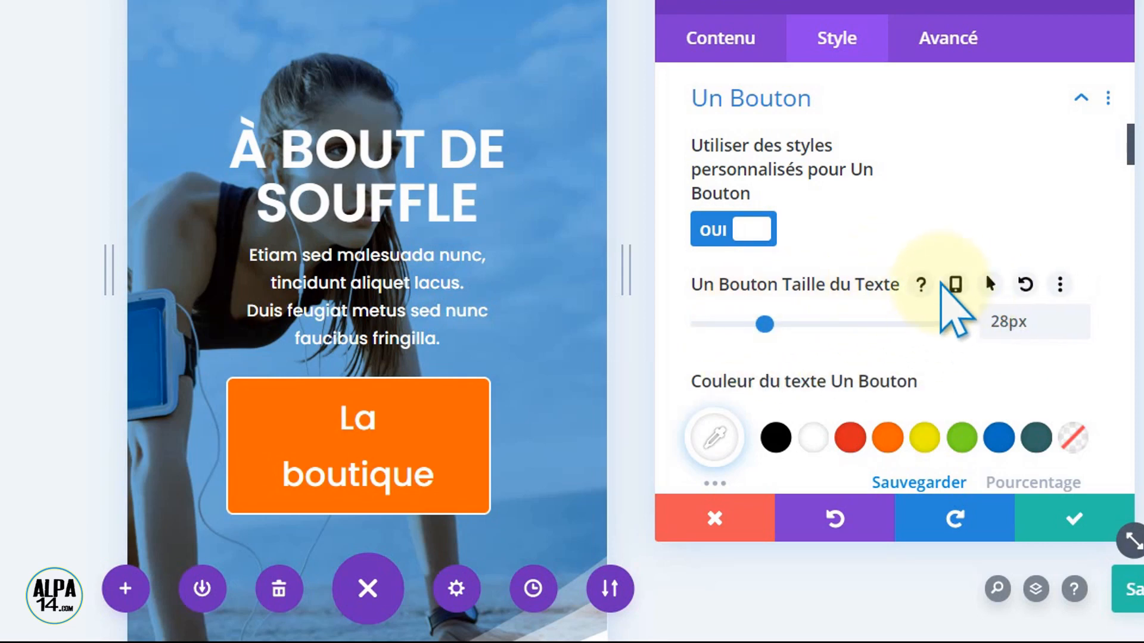
{"action": "left_click", "coordinate": [946, 282]}
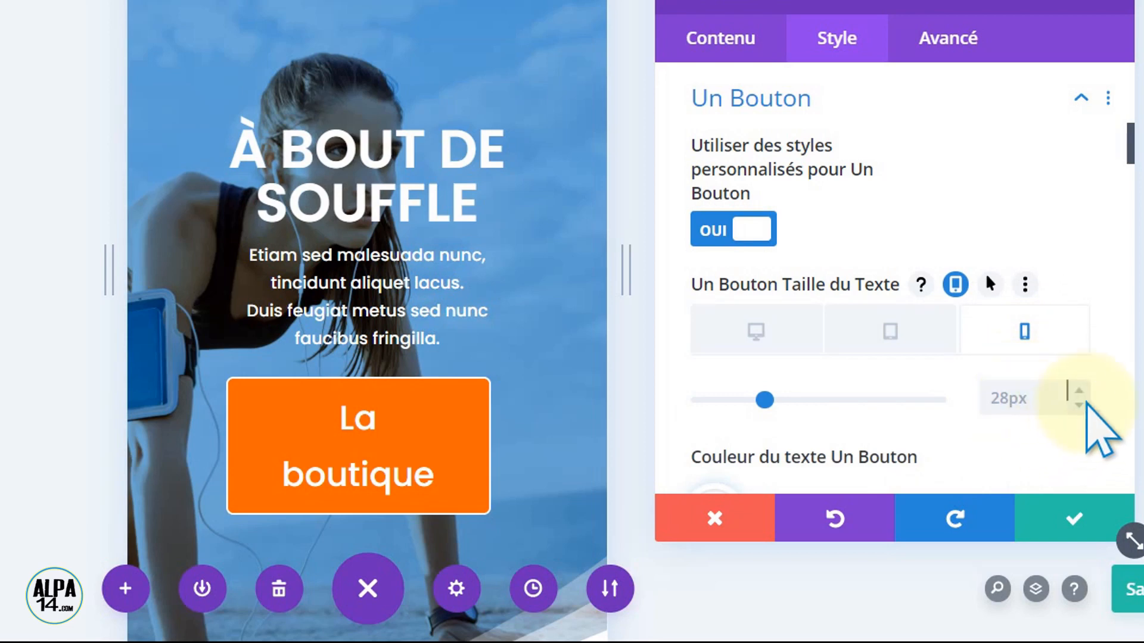
{"action": "left_click", "coordinate": [1078, 405]}
{"action": "left_click", "coordinate": [1078, 405]}
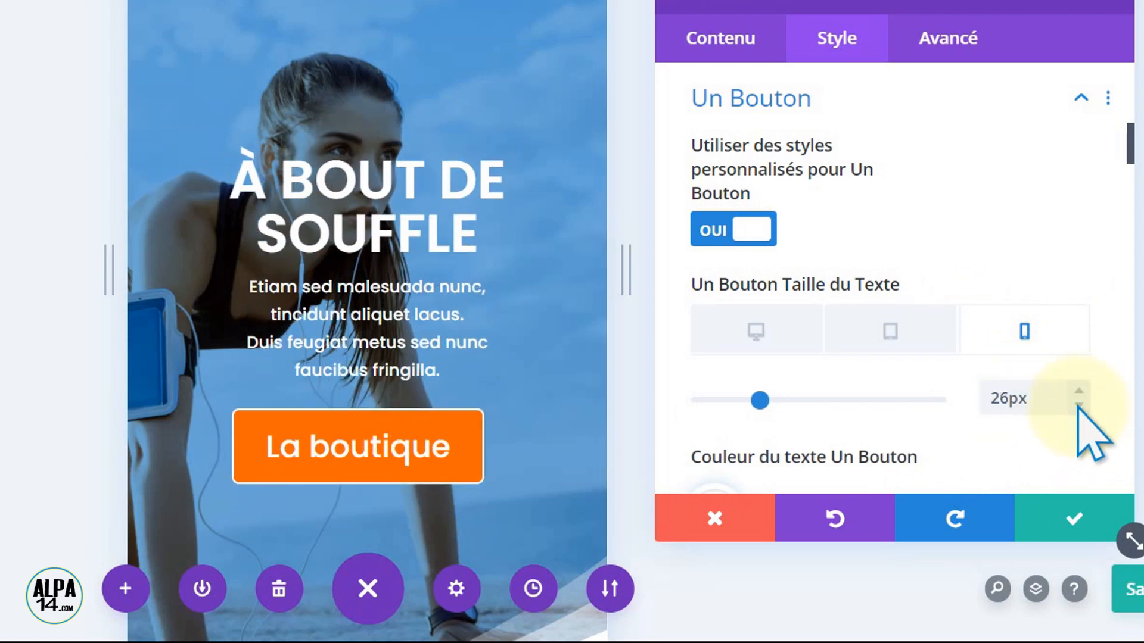
{"action": "left_click", "coordinate": [1078, 405]}
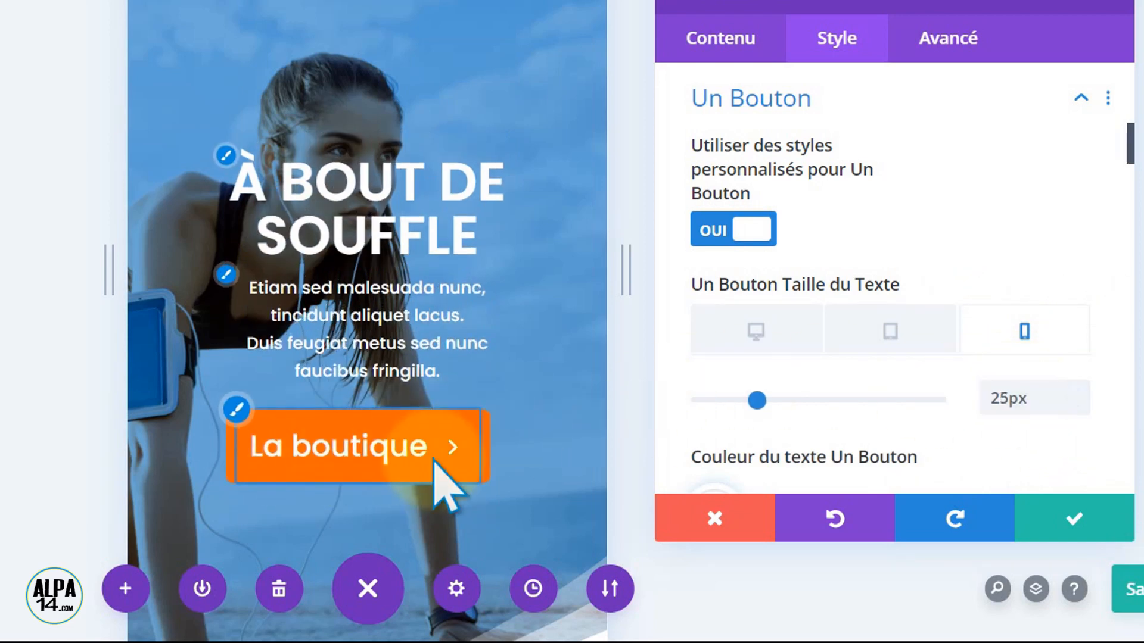
{"action": "left_click", "coordinate": [1064, 518]}
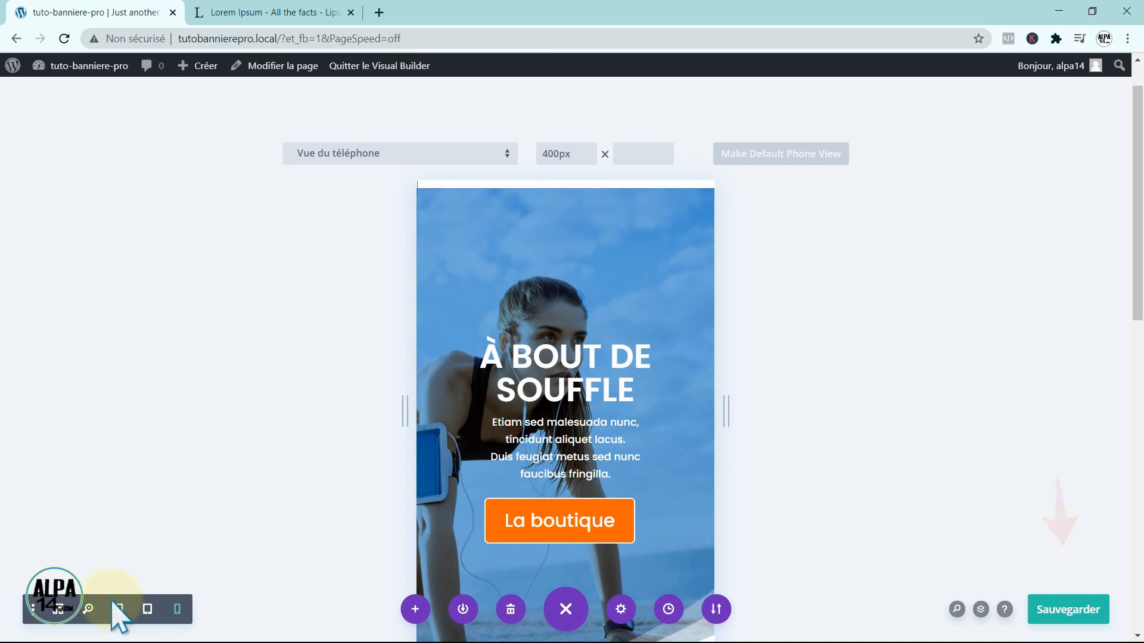
{"action": "left_click", "coordinate": [117, 608]}
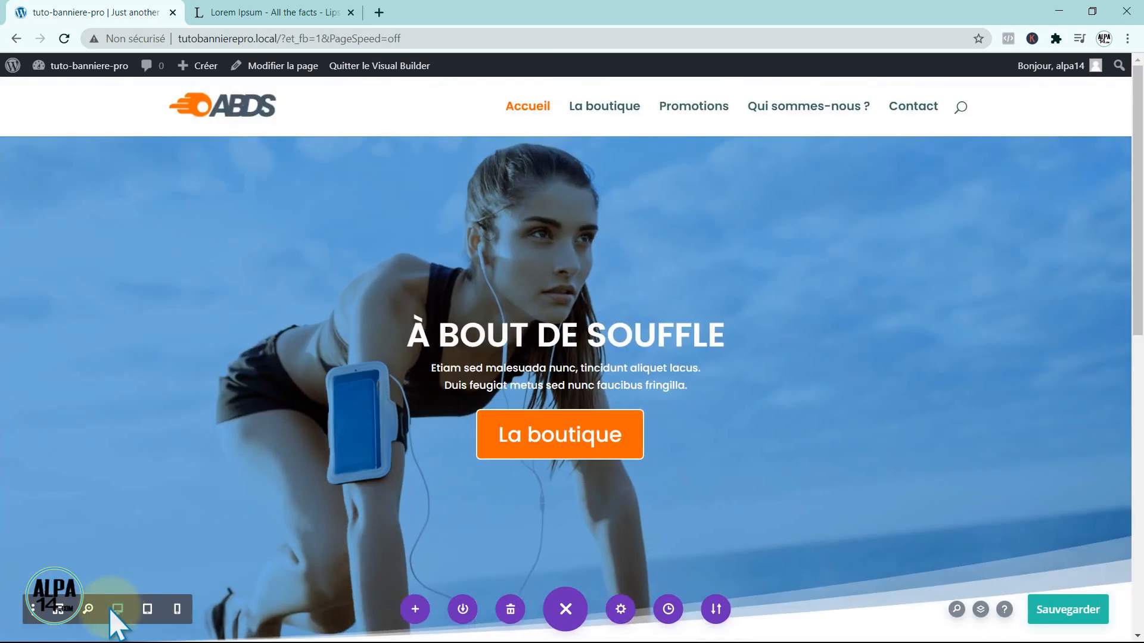